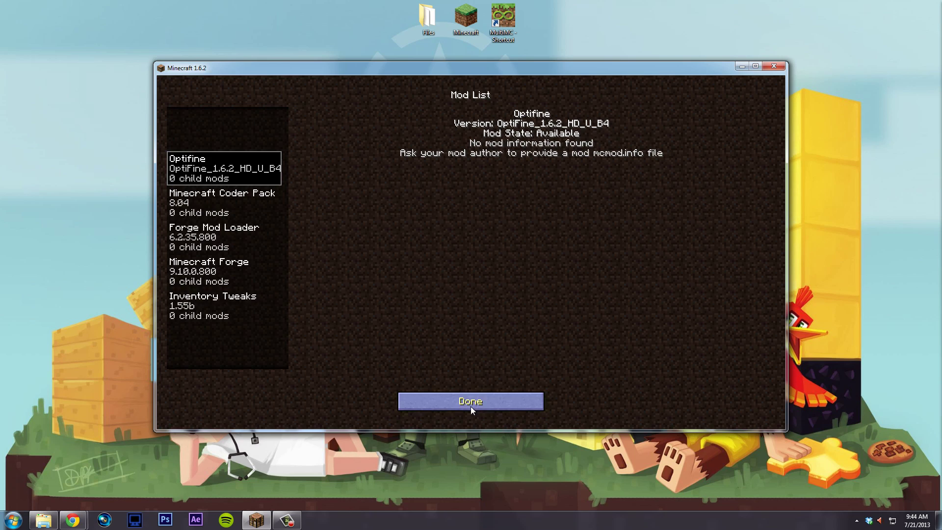
- Load the singleplayer world and walk around the station room
left_click(463, 217)
double_click(463, 218)
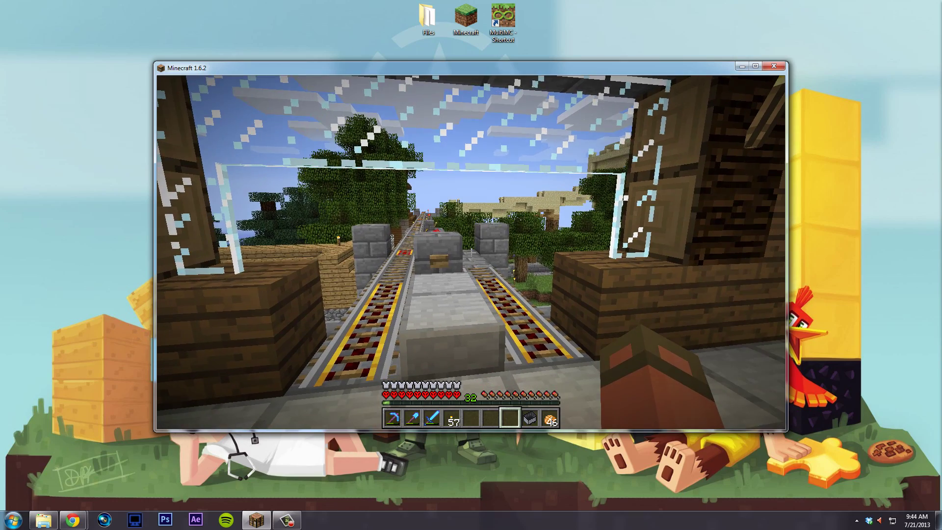
key("s")
key("w")
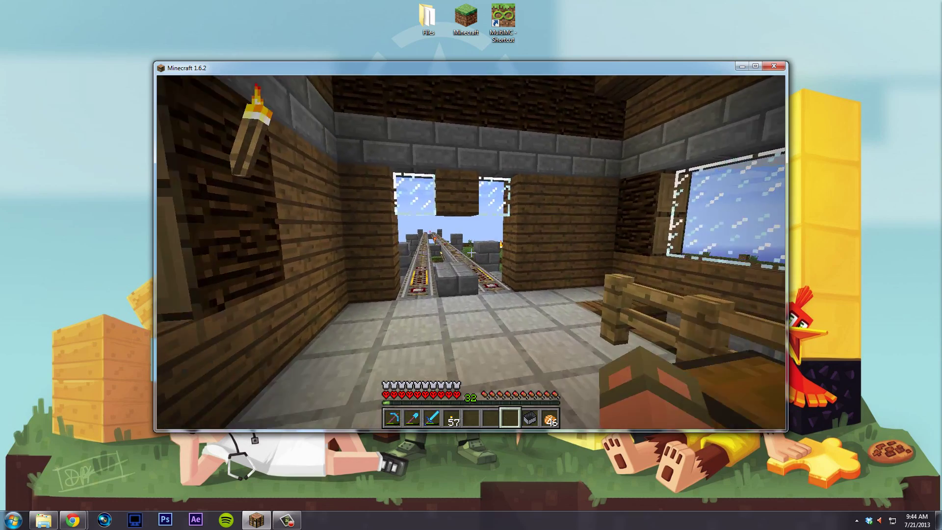
key("s")
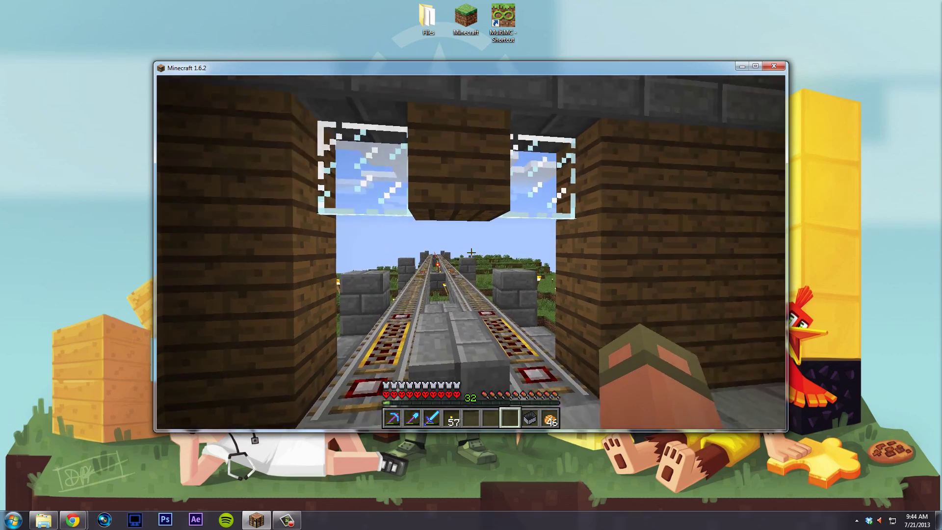
key("w")
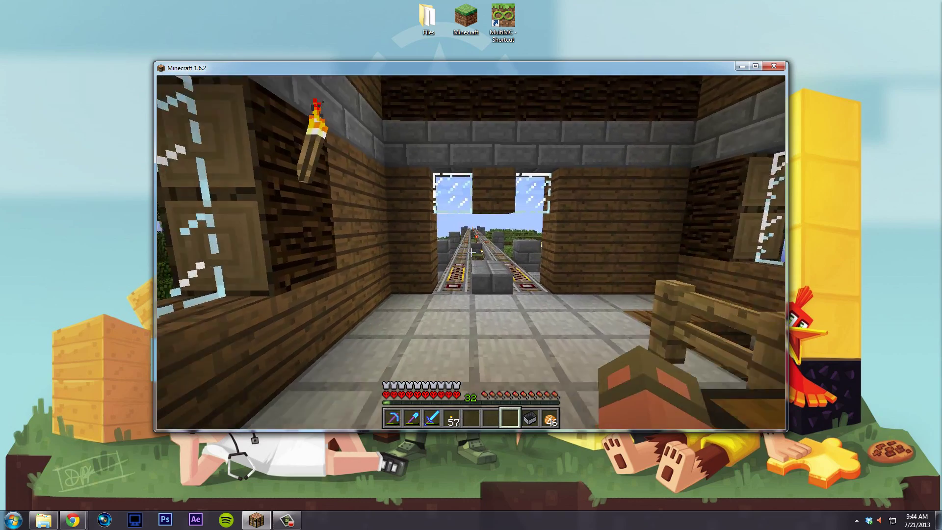
key("e")
- Raise the video brightness from Moody to Bright and resume playing
key("Escape")
key("Escape")
left_click(466, 252)
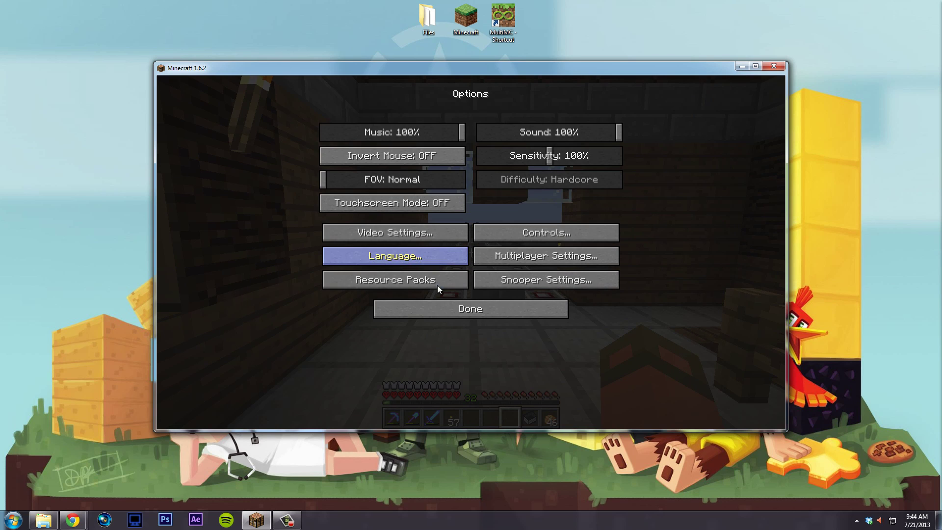
left_click(451, 232)
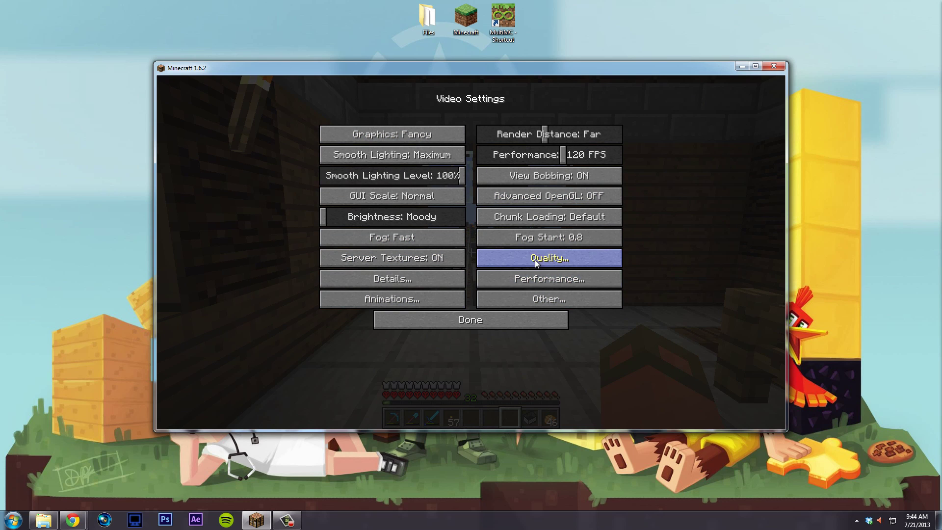
left_click(534, 258)
left_click(481, 318)
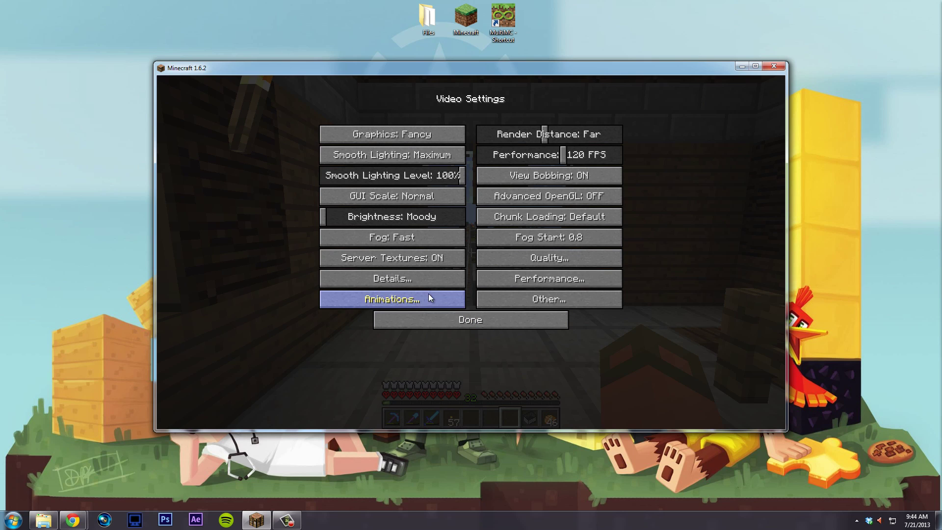
left_click(528, 279)
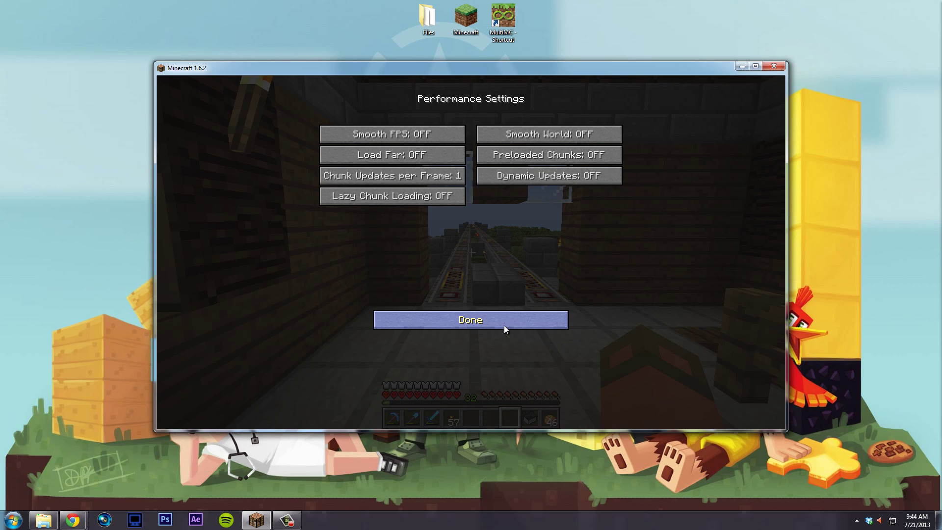
left_click(505, 325)
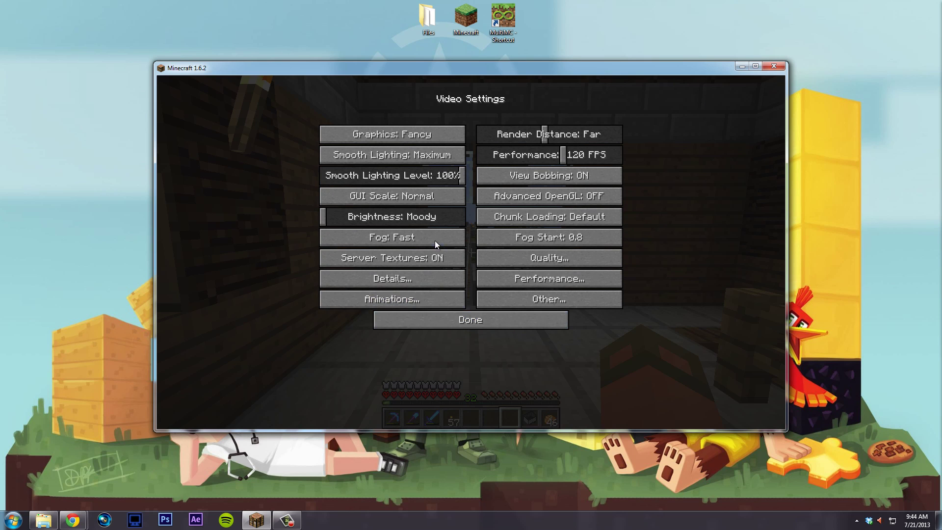
left_click_drag(396, 219, 485, 216)
left_click(502, 319)
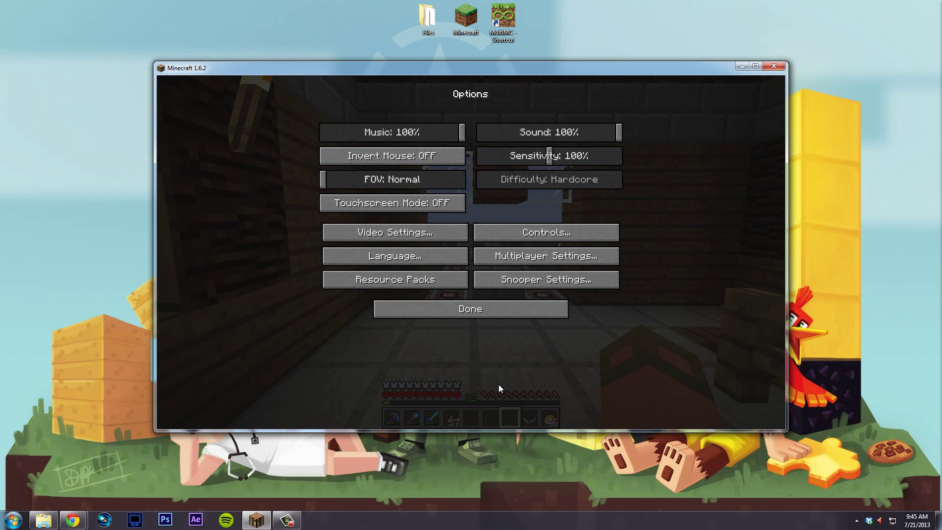
left_click(511, 312)
key("Escape")
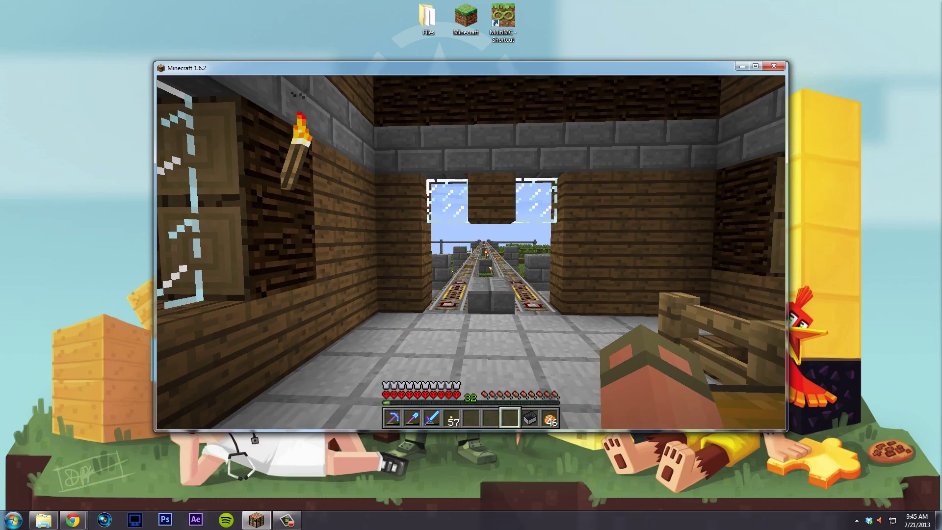
- Save and quit to title, then exit Minecraft
key("Escape")
left_click(441, 275)
left_click(500, 303)
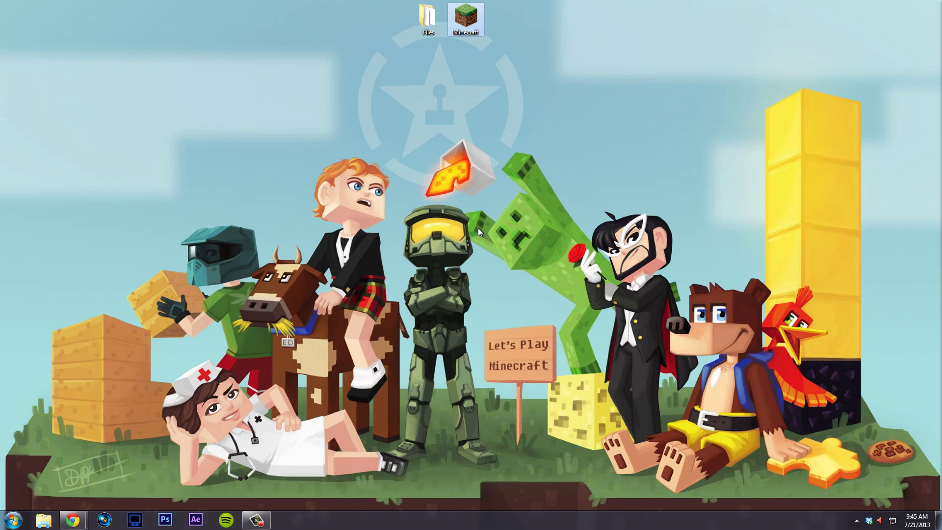
- Open the .minecraft folder in AppData Roaming via %appdata%
key("super")
type("%")
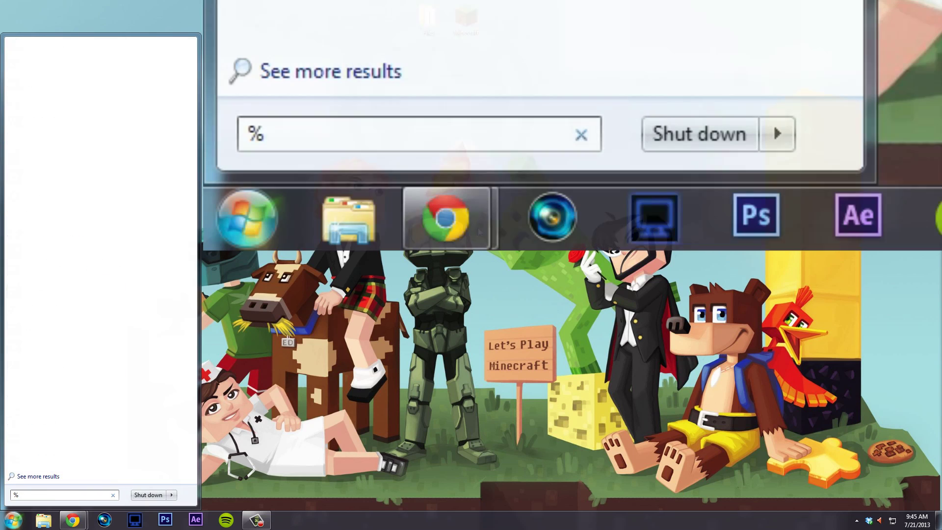
type("appdata%")
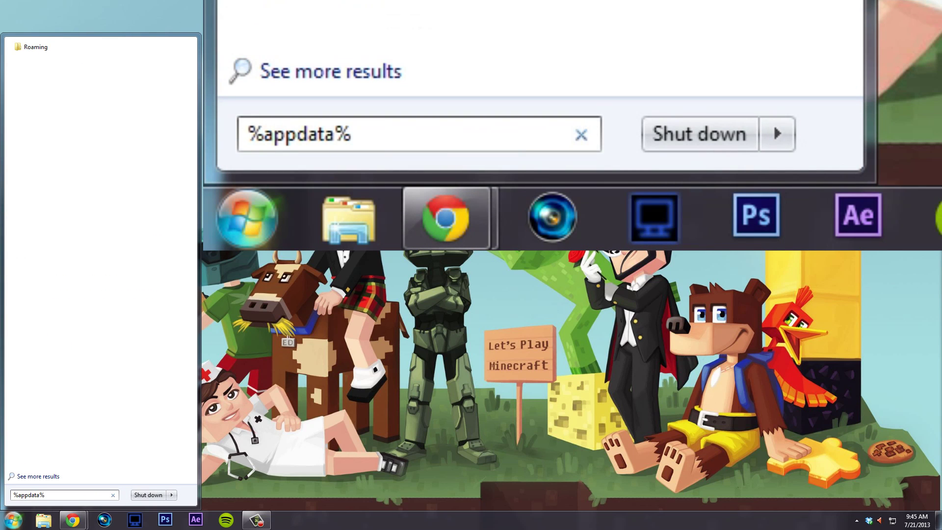
key("Return")
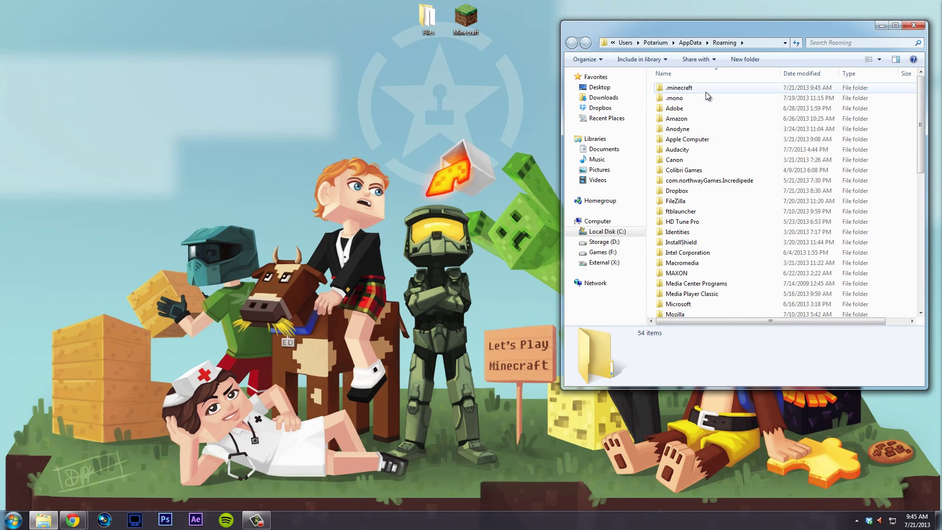
double_click(705, 91)
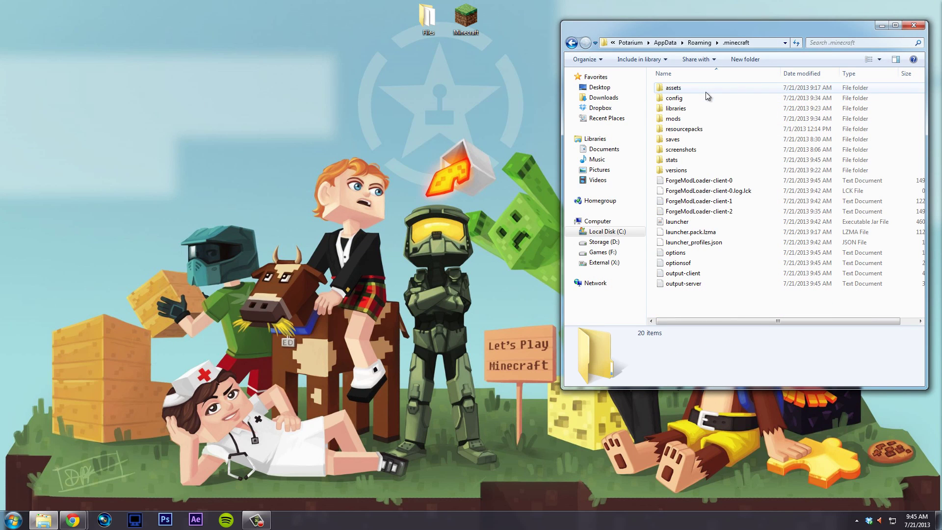
- Move 17 items to the Recycle Bin, keeping resourcepacks, saves and screenshots
key("ctrl+a")
left_click(700, 299)
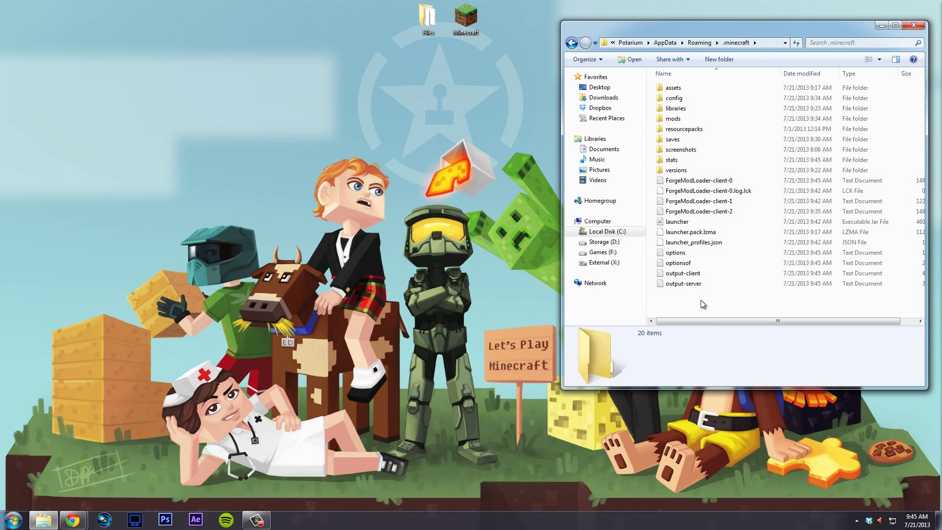
left_click(470, 22)
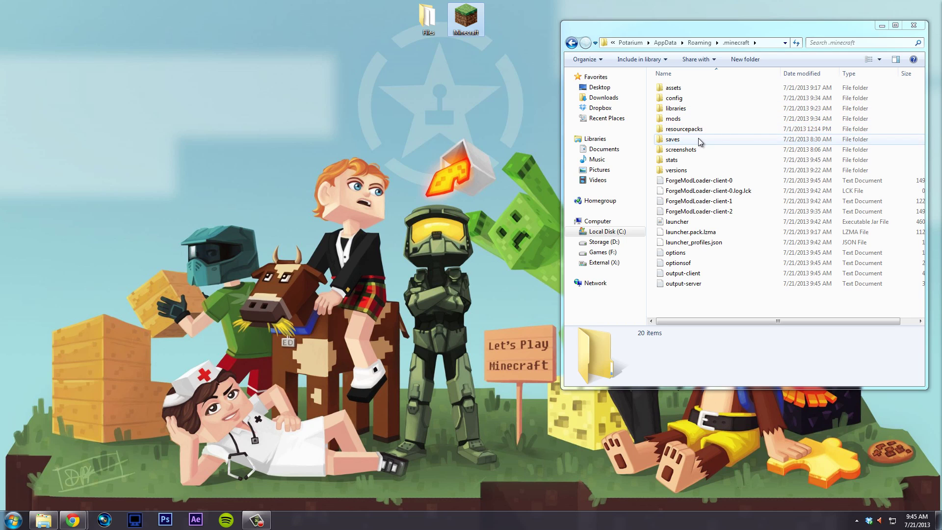
left_click(682, 140)
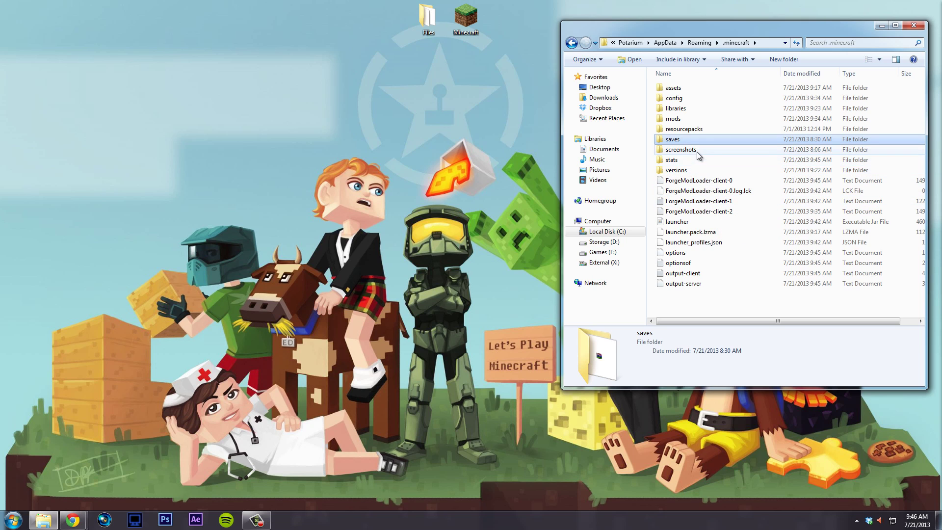
left_click(702, 129)
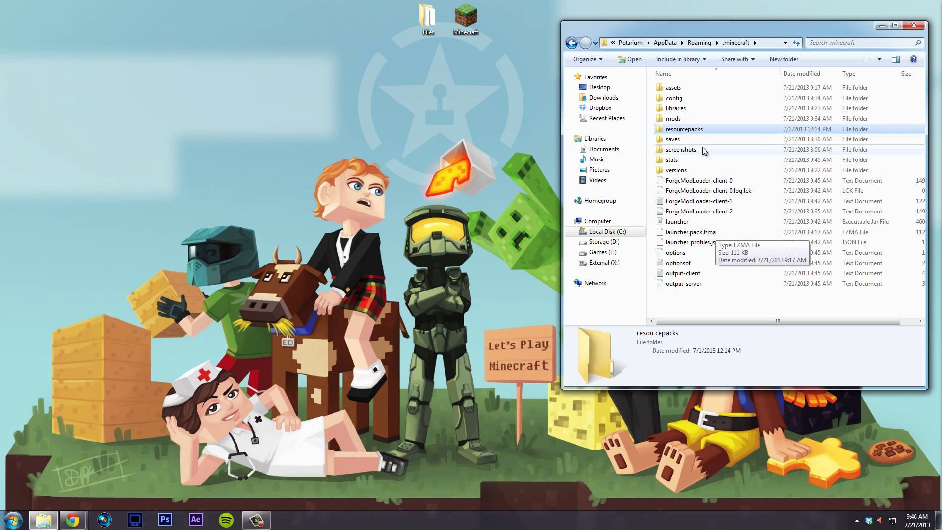
key("ctrl+a")
left_click(689, 130, "ctrl")
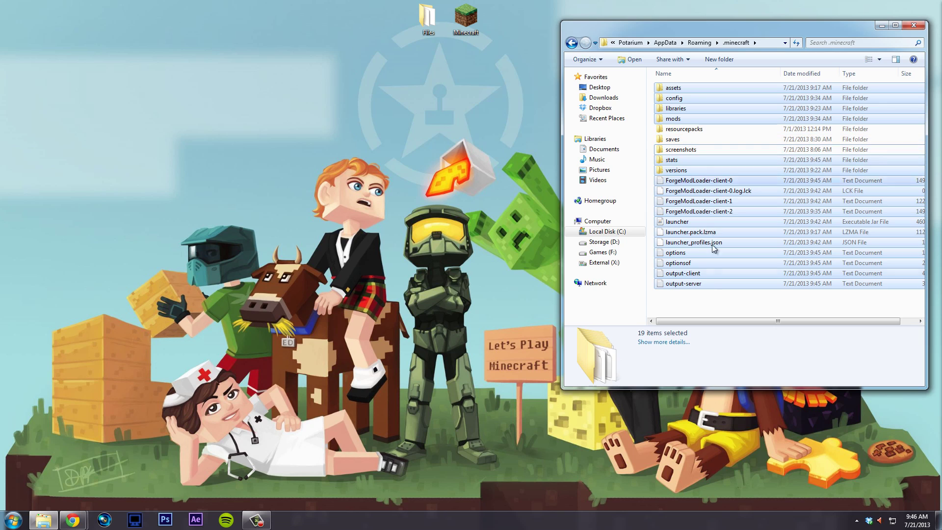
key("Delete")
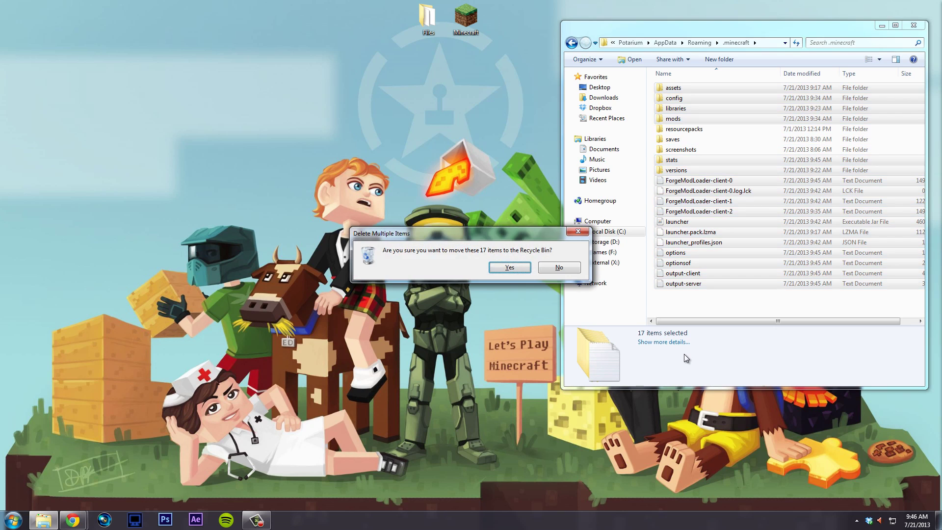
key("Return")
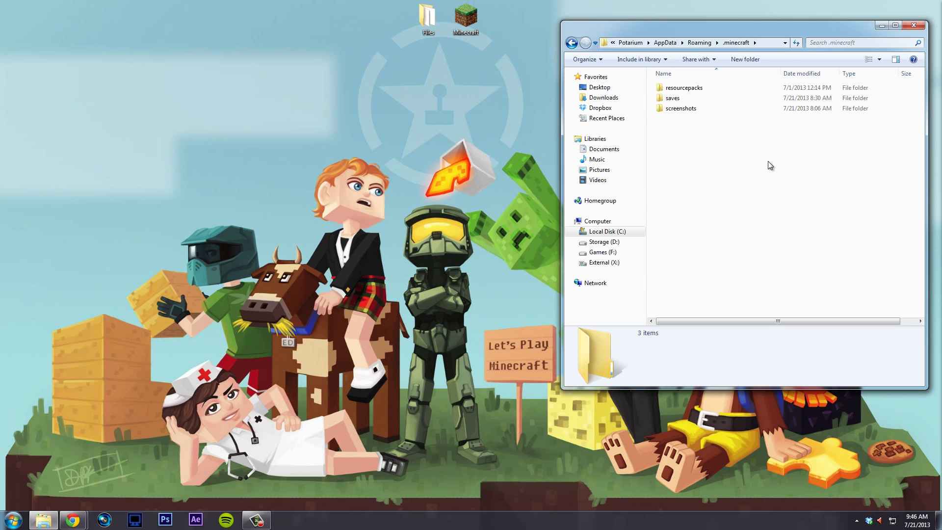
key("BackSpace")
- Make a compressed (zipped) copy of .minecraft in Roaming, then reopen the .minecraft folder
right_click(686, 88)
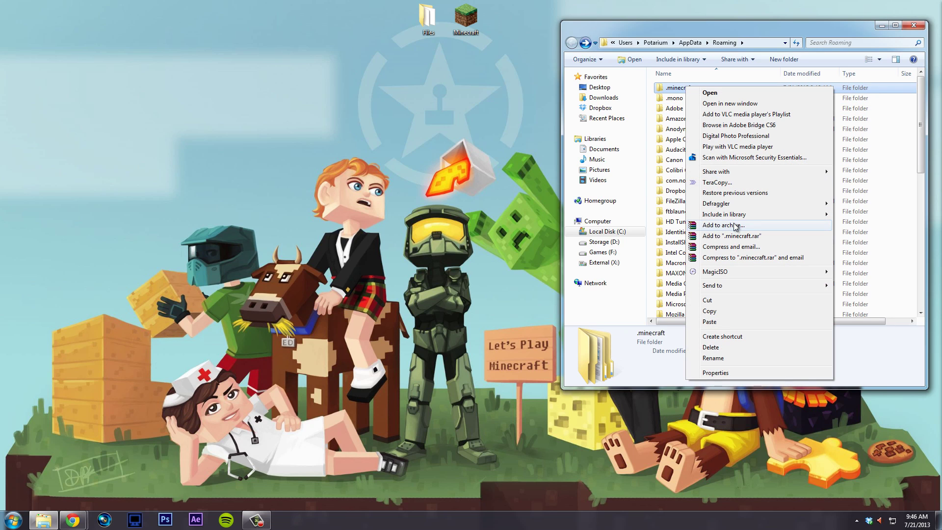
mouse_move(804, 285)
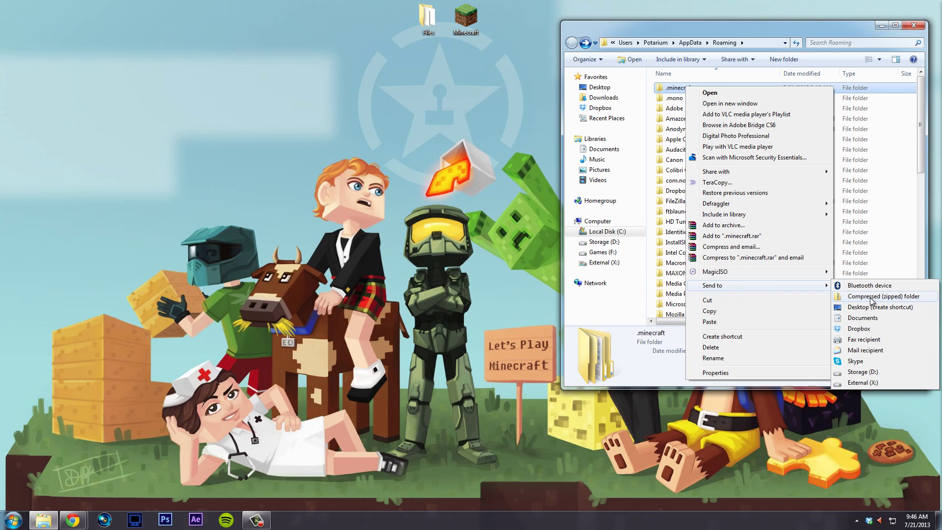
left_click(872, 300)
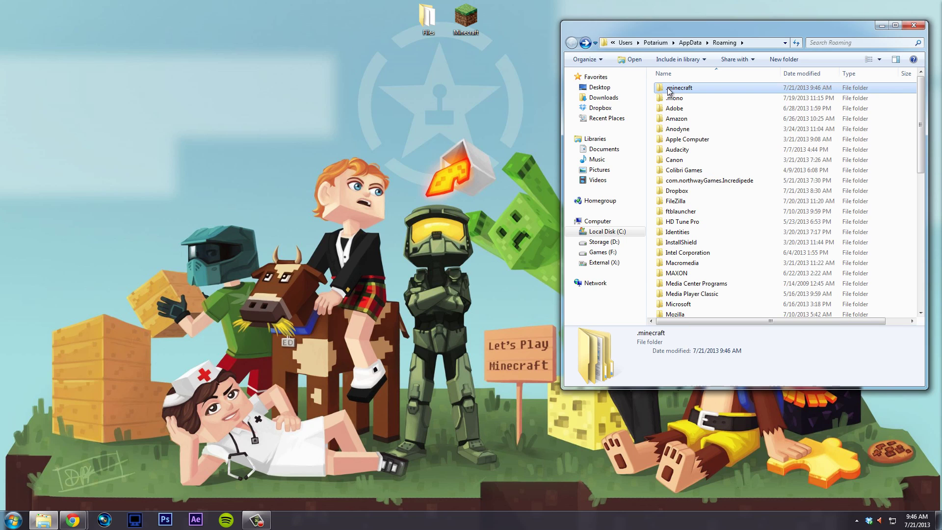
left_click(726, 98)
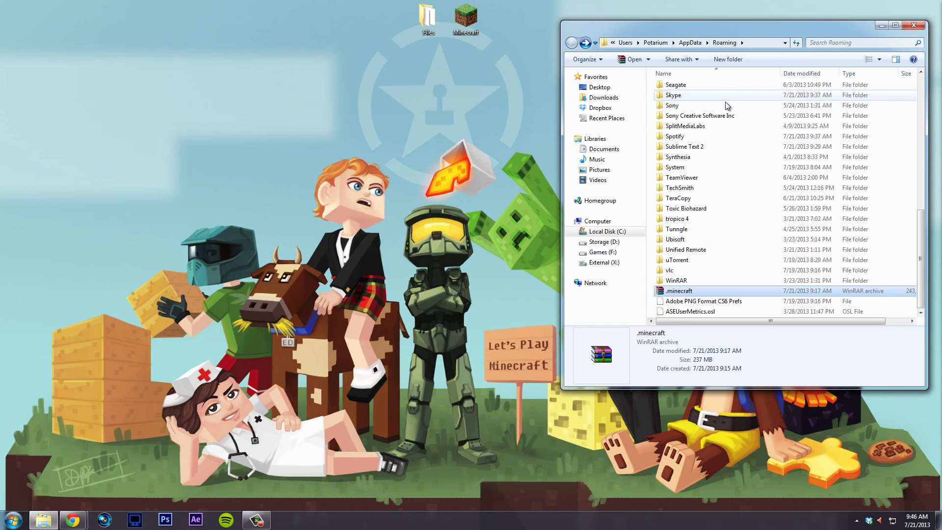
scroll(710, 119, "up", 10)
scroll(710, 119, "up", 1)
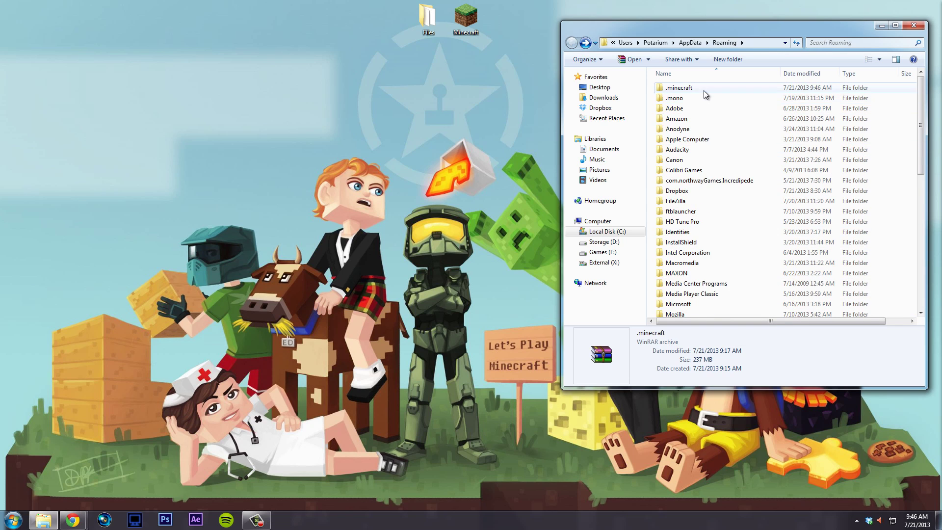
double_click(703, 89)
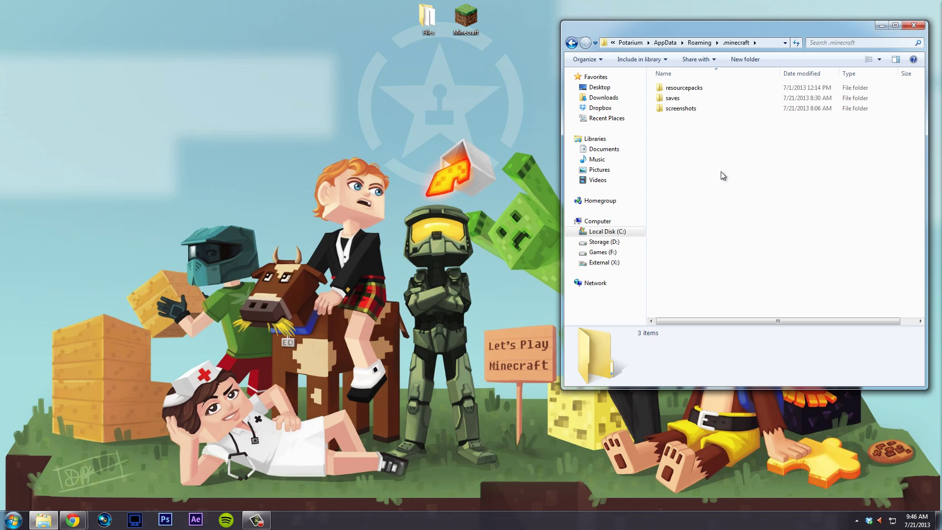
- Delete everything in .minecraft except resourcepacks, saves and screenshots, then start the Minecraft Launcher
left_click_drag(724, 304, 706, 96)
left_click(694, 298)
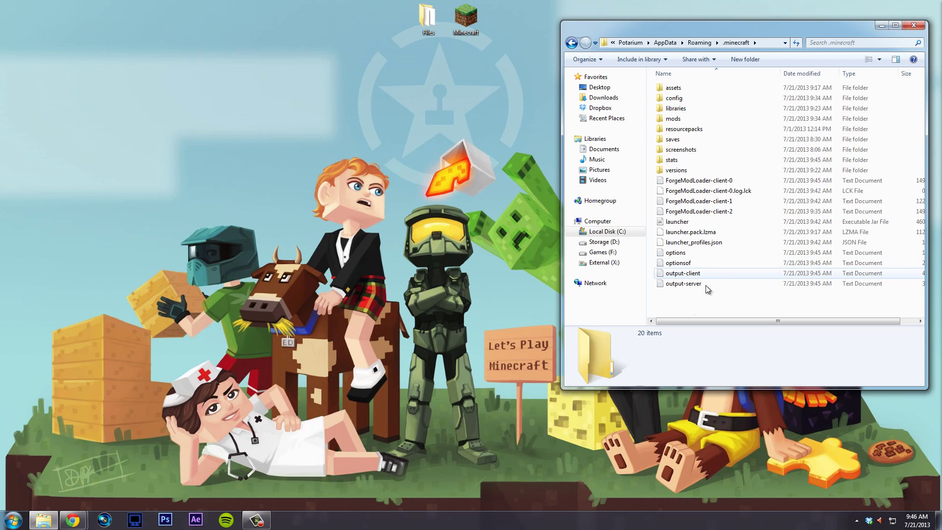
left_click_drag(687, 307, 687, 84)
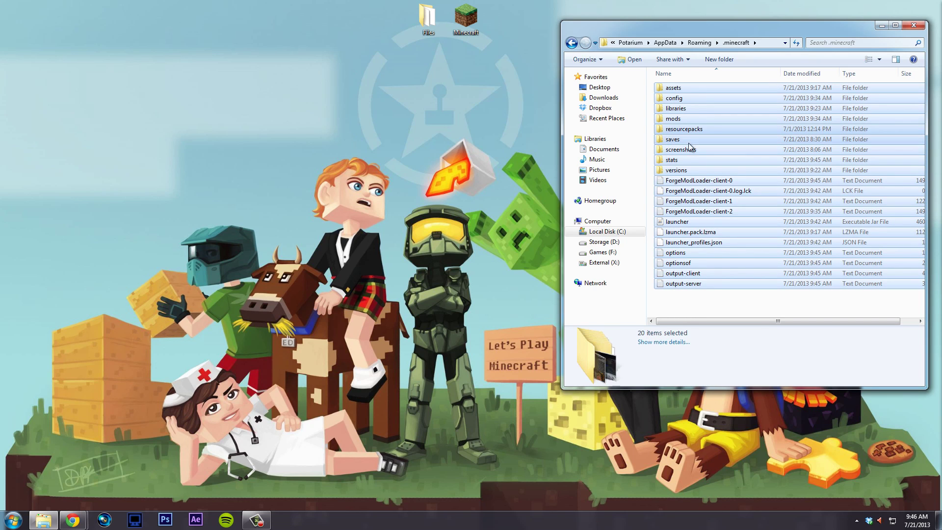
left_click(692, 130, "ctrl")
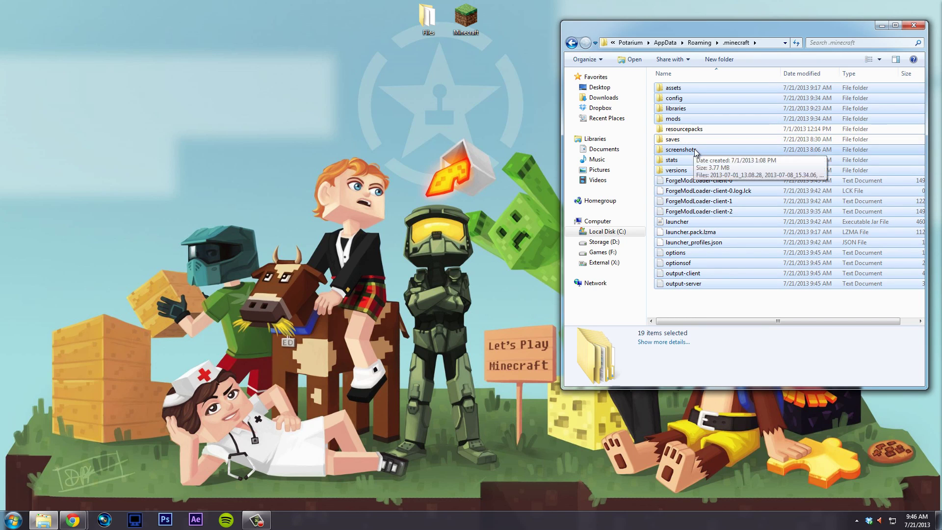
left_click(694, 150, "ctrl")
key("Delete")
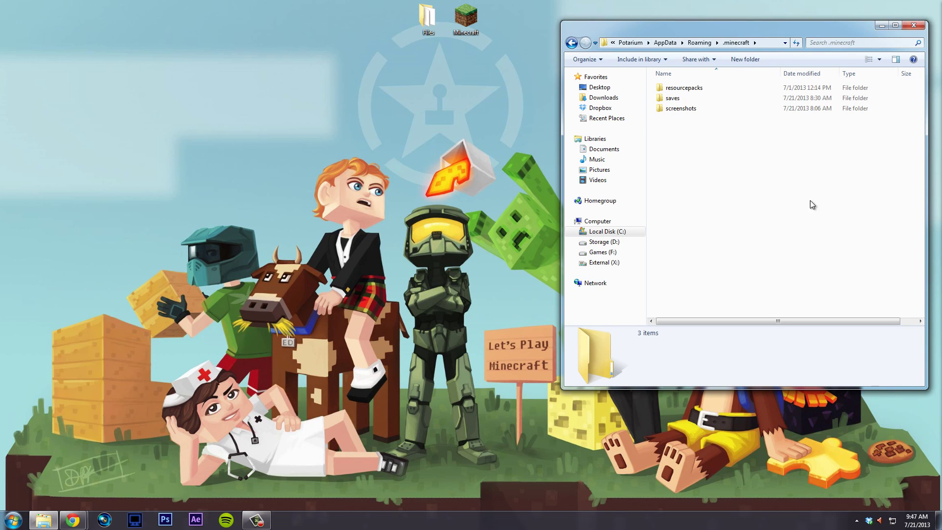
double_click(466, 17)
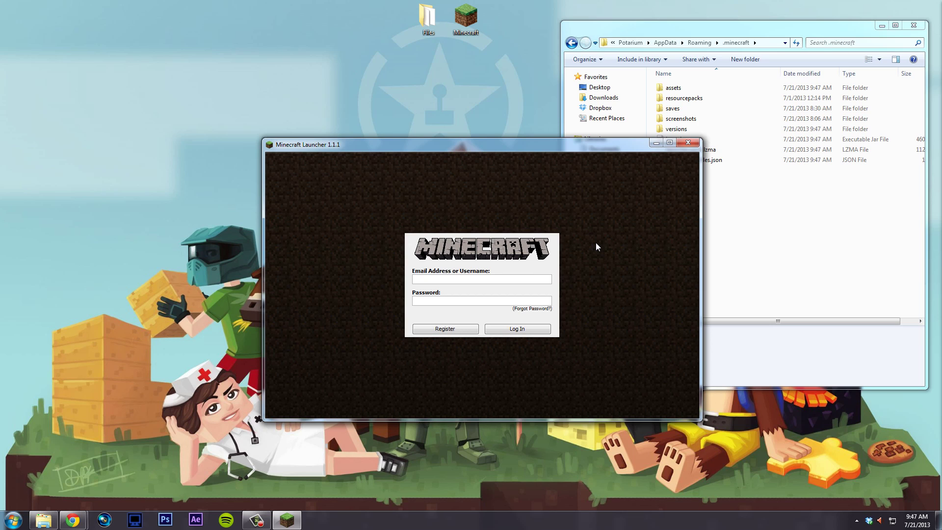
- Log in with the account e-mail and password, and launch Minecraft 1.6.2
type("n@gmail.com")
key("Tab")
type("•••••••••••••")
key("Return")
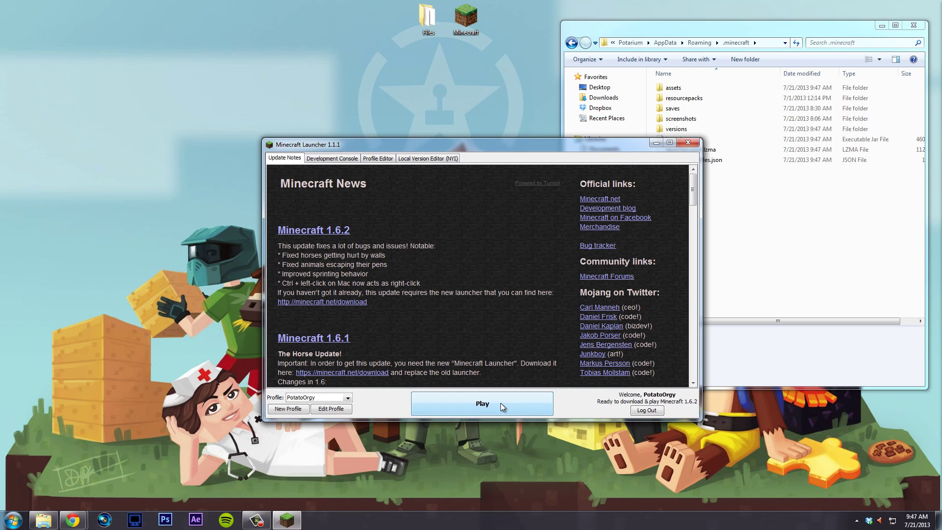
left_click(500, 403)
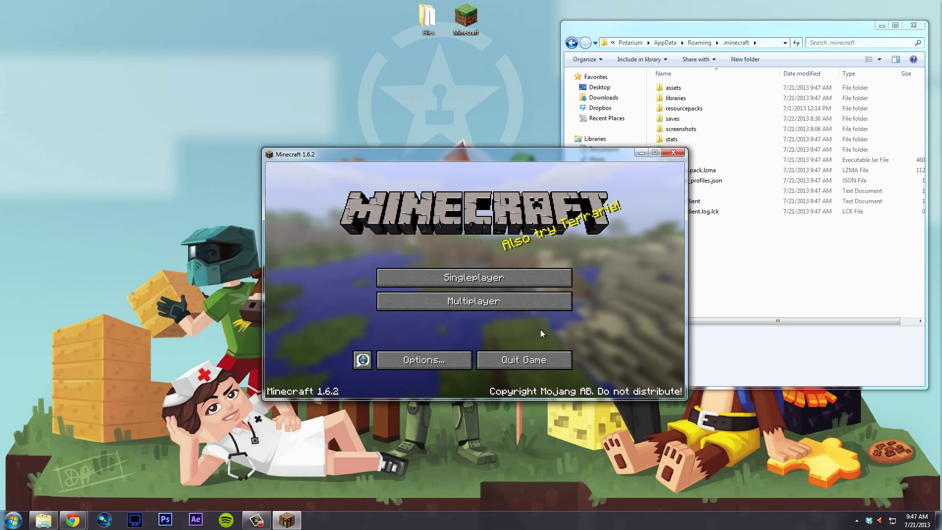
- Check the Options, Singleplayer and Multiplayer screens, then select the new options file in .minecraft
left_click(442, 354)
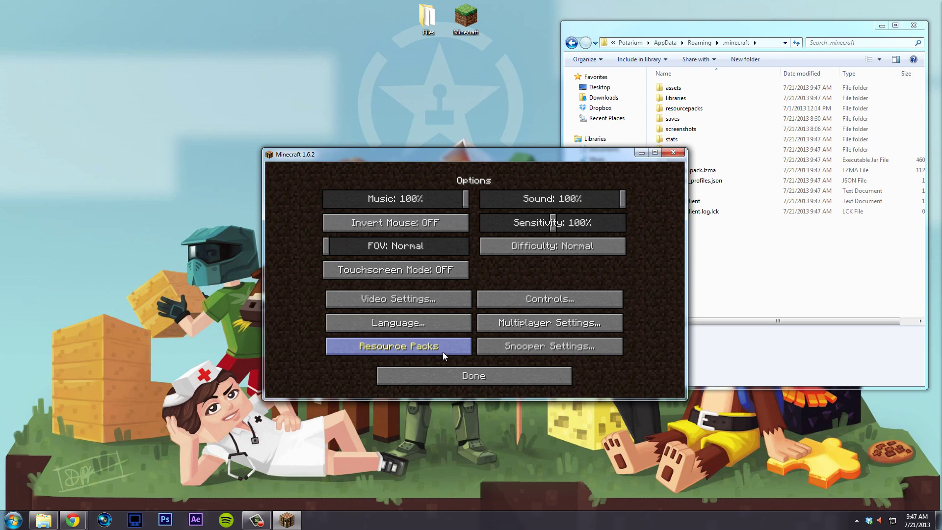
left_click(529, 382)
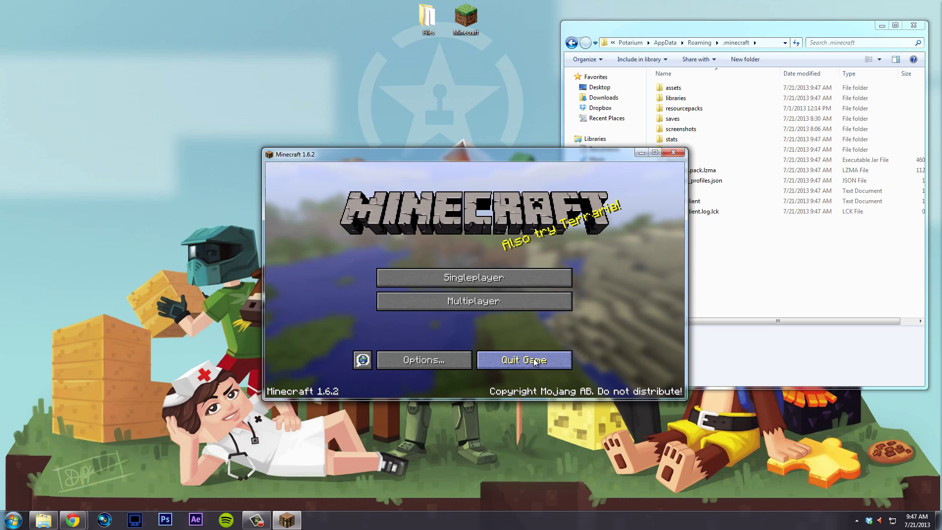
left_click(504, 277)
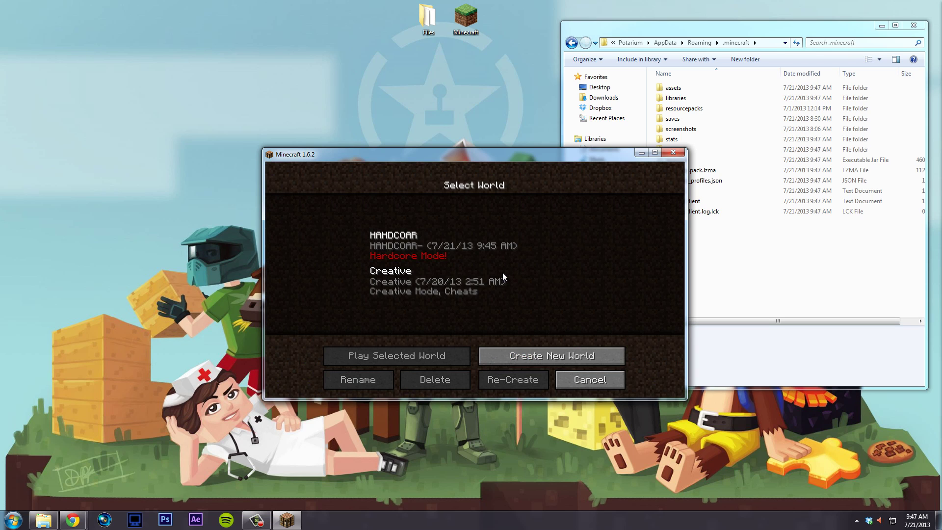
left_click(589, 379)
left_click(493, 308)
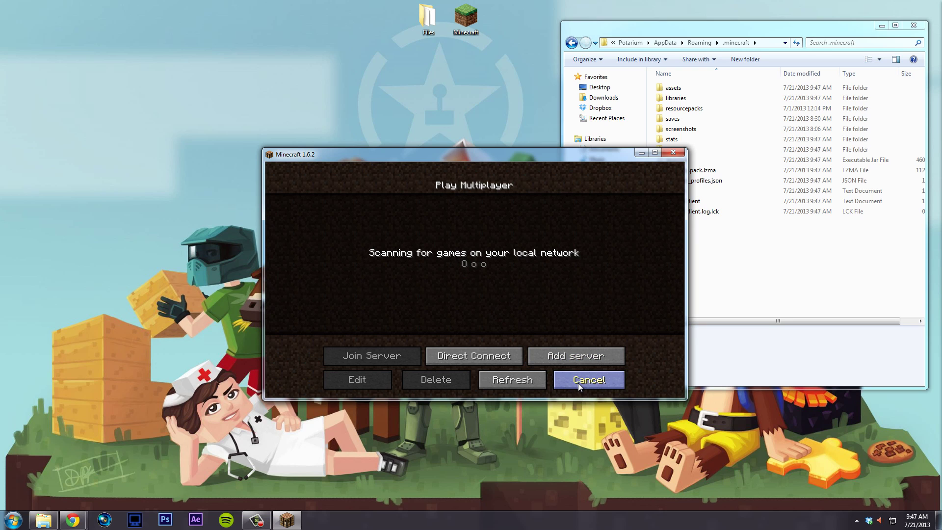
left_click(578, 383)
left_click_drag(591, 157, 485, 137)
left_click(697, 191)
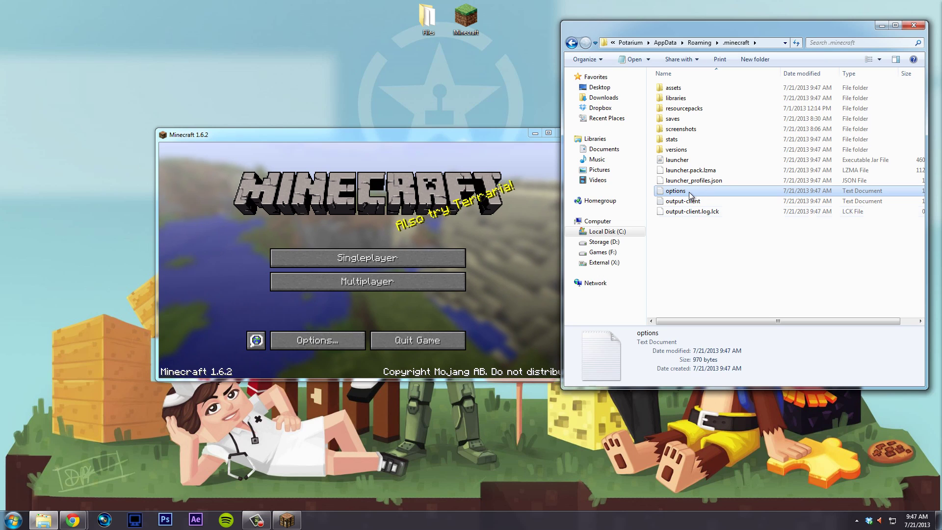
- Quit Minecraft, clear the Explorer selection, and bring up the Chrome window with the mod pages
left_click(433, 351)
left_click(437, 344)
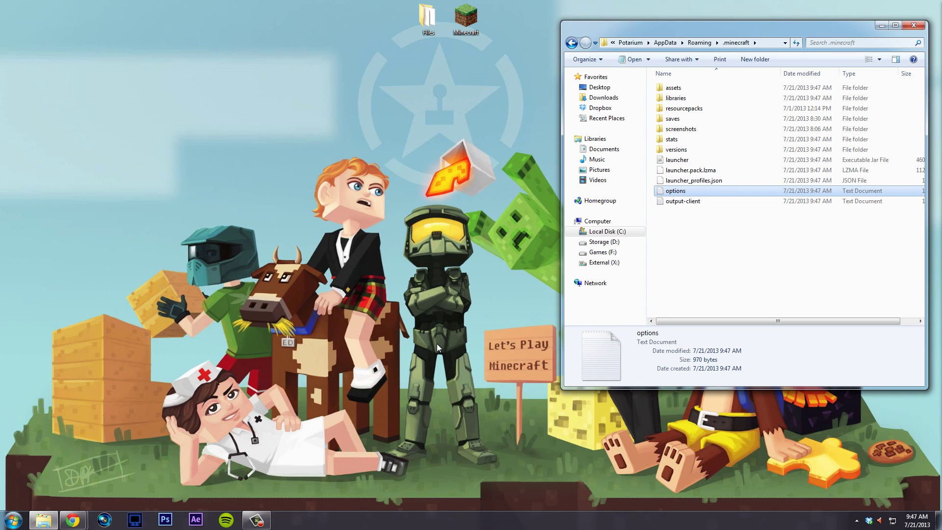
left_click(720, 270)
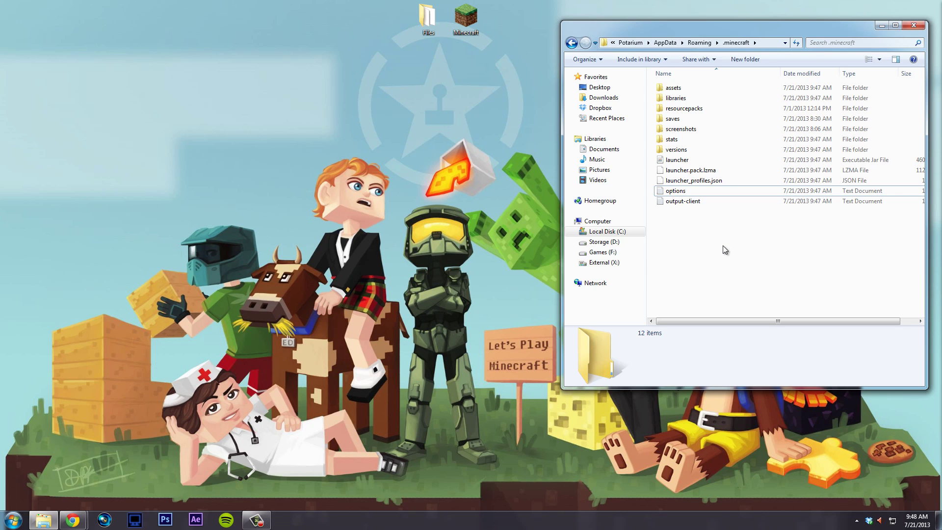
left_click(72, 520)
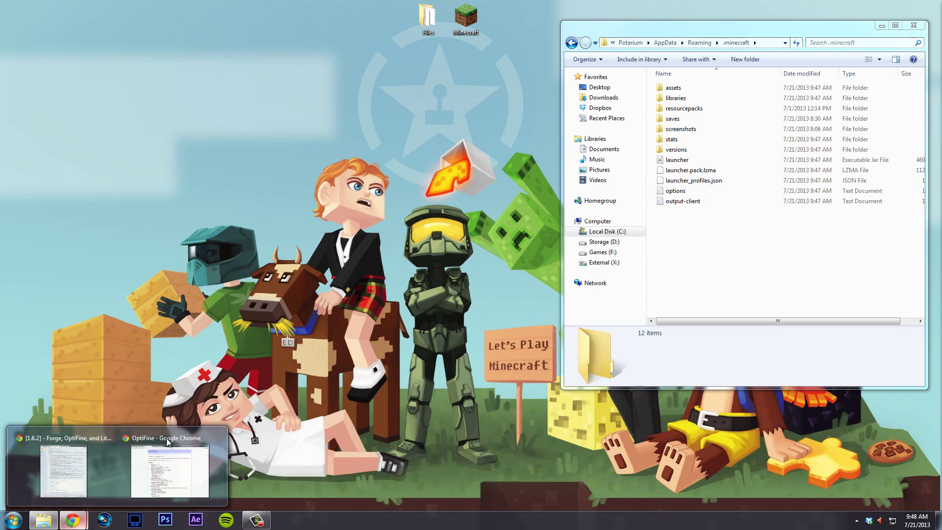
left_click(147, 491)
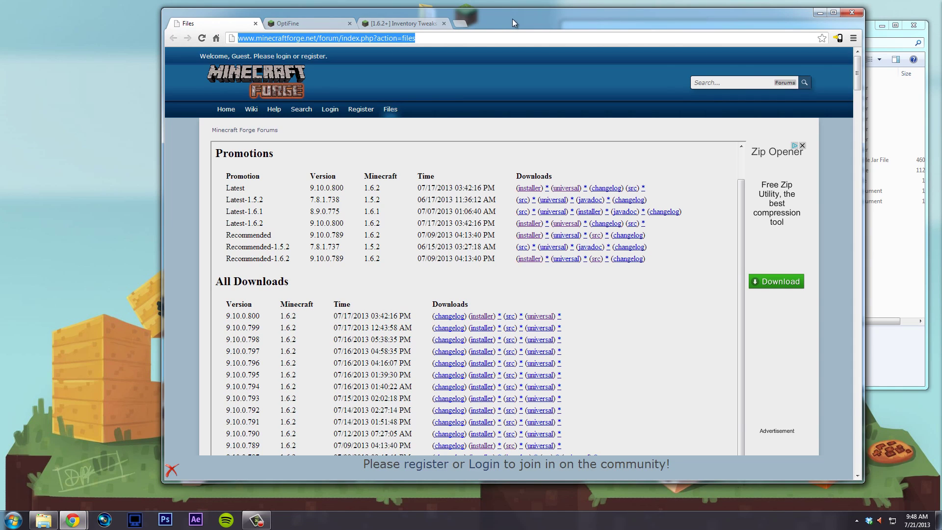
- Move Chrome left, highlight the Forge 9.10.0.800 build, and switch to the OptiFine tab
left_click_drag(512, 19, 445, 17)
left_click_drag(149, 313, 220, 314)
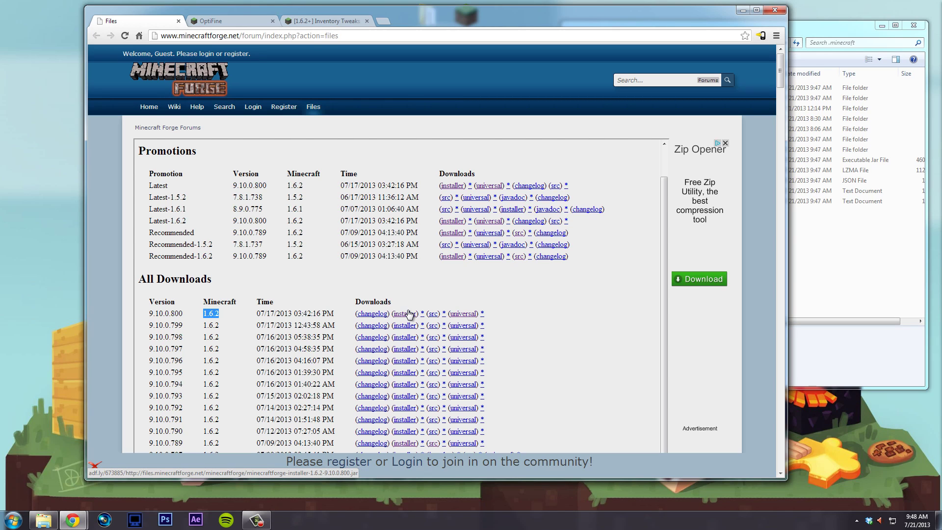
left_click(221, 21)
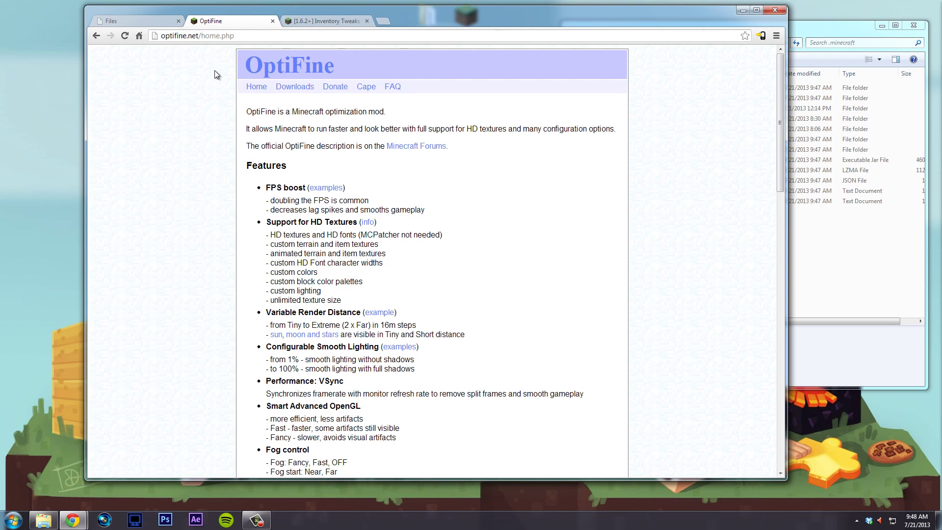
- Open the OptiFine downloads page and highlight the HD Ultra 1.6.2 builds
left_click(304, 88)
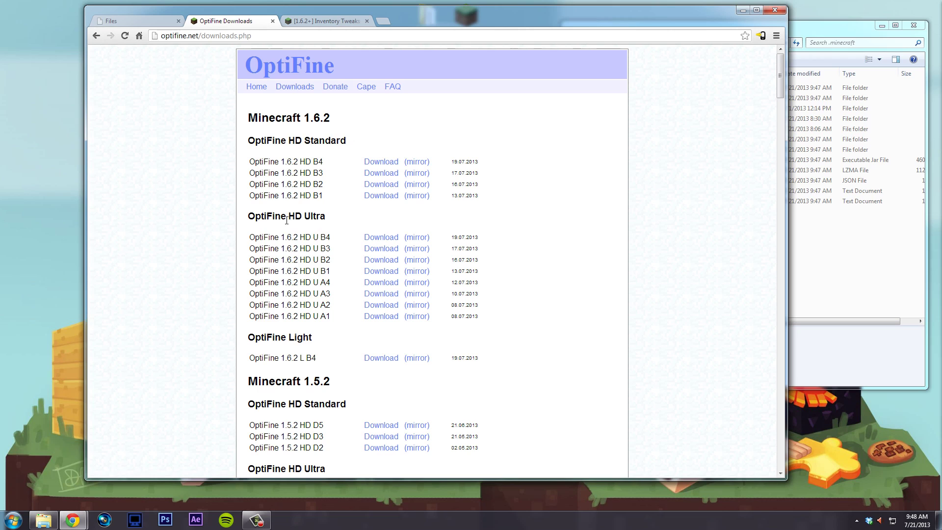
left_click_drag(288, 221, 325, 220)
left_click(323, 247)
- Scroll through the Inventory Tweaks forum page, then go back to the previous page
left_click(338, 21)
scroll(448, 237, "down", 2)
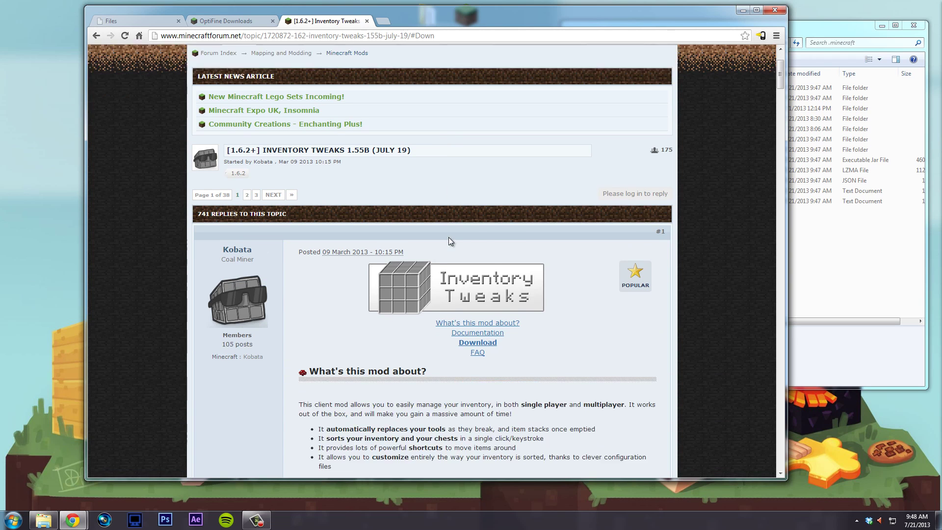
scroll(448, 237, "down", 1)
scroll(531, 242, "down", 3)
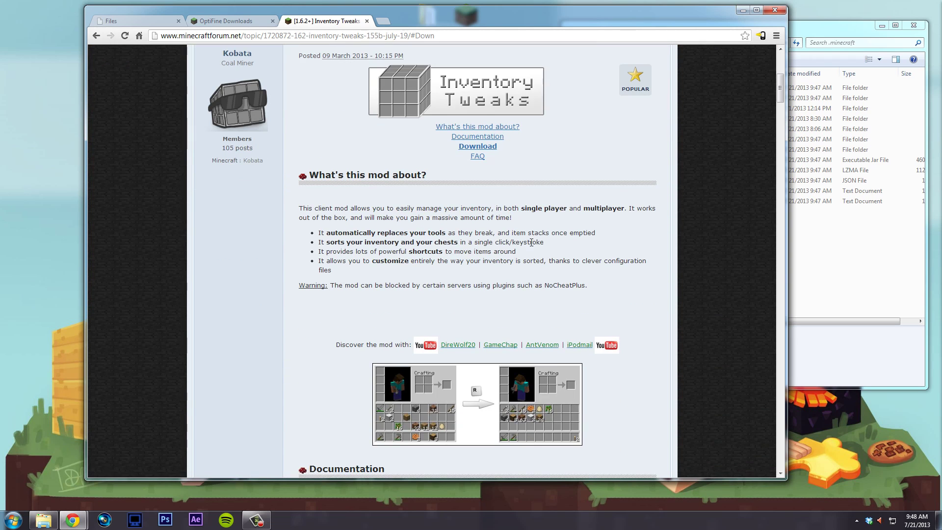
scroll(534, 242, "down", 2)
scroll(539, 217, "up", 4)
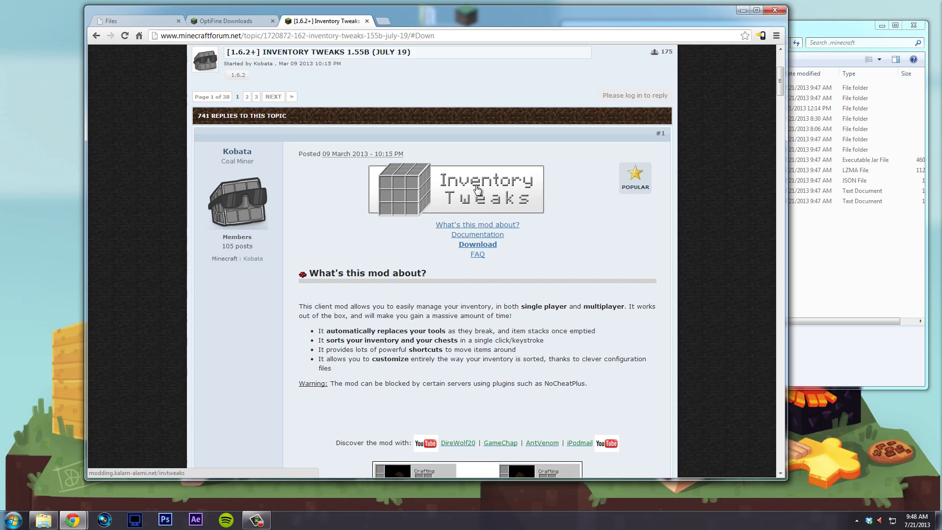
scroll(540, 238, "up", 2)
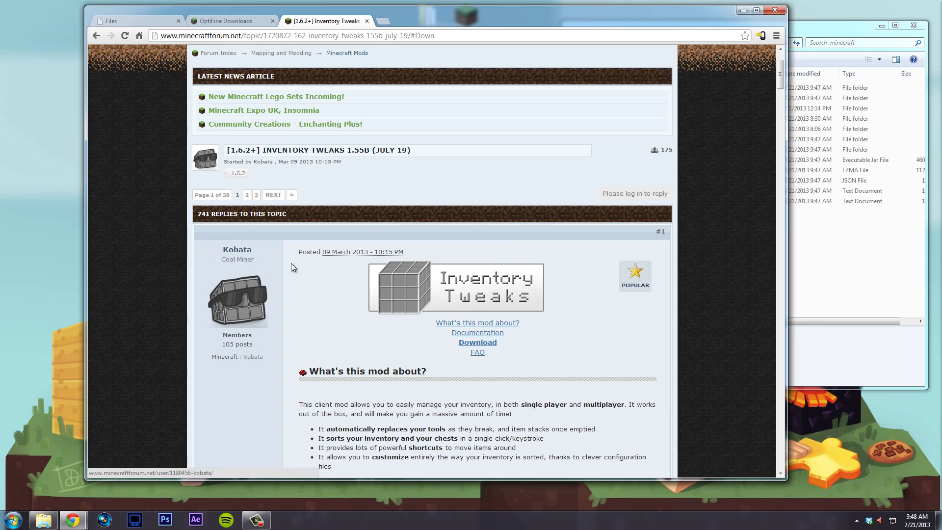
key("alt+Left")
key("alt+Left")
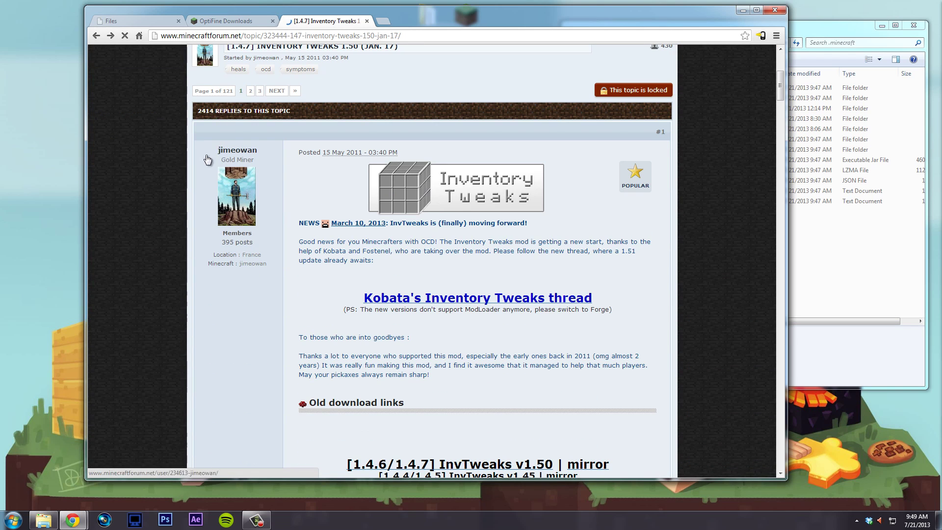
- Open the author's Inventory Tweaks thread, follow the InvTweaks v1.55b download, and minimize Chrome
left_click(467, 292)
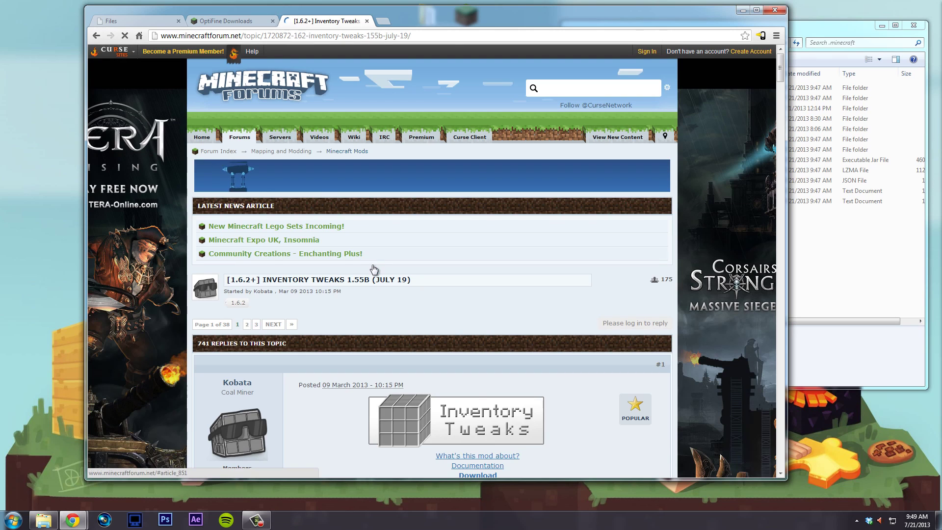
scroll(373, 269, "down", 10)
scroll(369, 268, "down", 6)
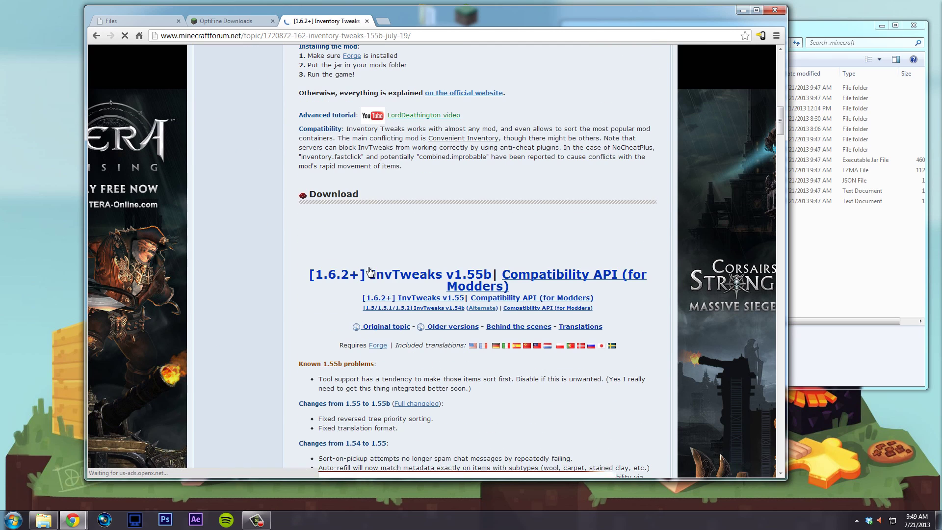
left_click(386, 278)
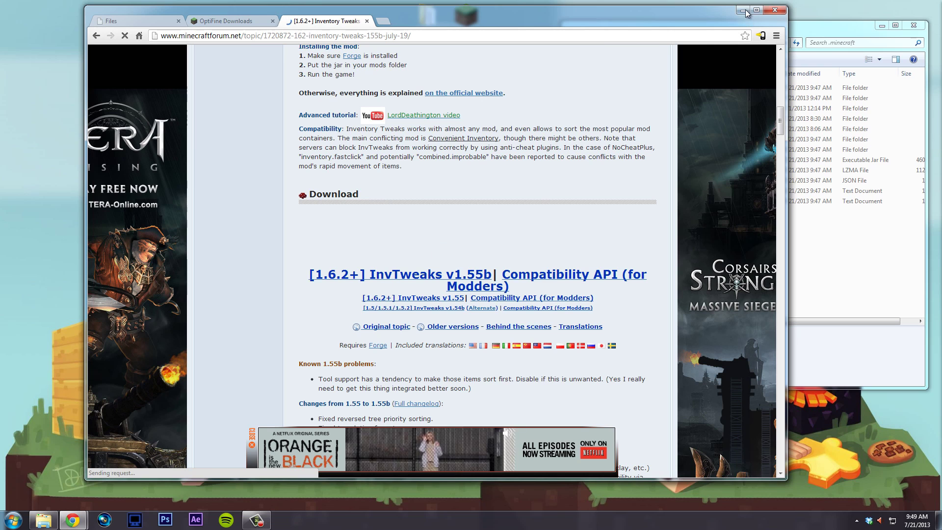
left_click(743, 10)
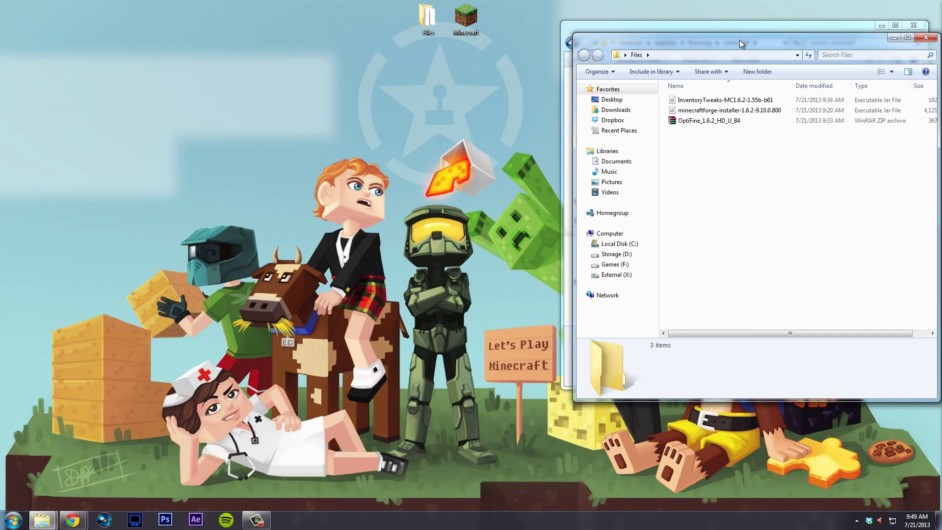
- Place the Files window on the left and select the Forge 1.6.2 installer among the downloads
left_click_drag(739, 40, 221, 34)
left_click_drag(210, 170, 231, 91)
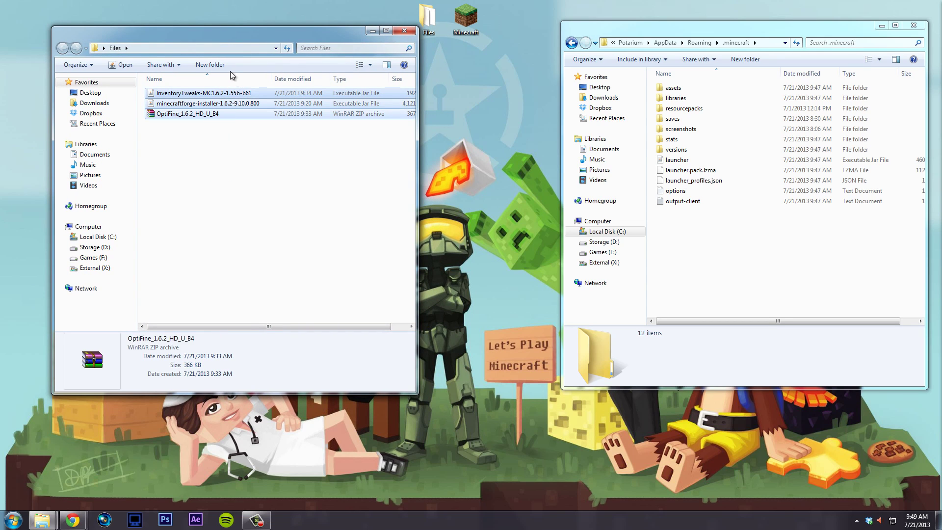
left_click(266, 185)
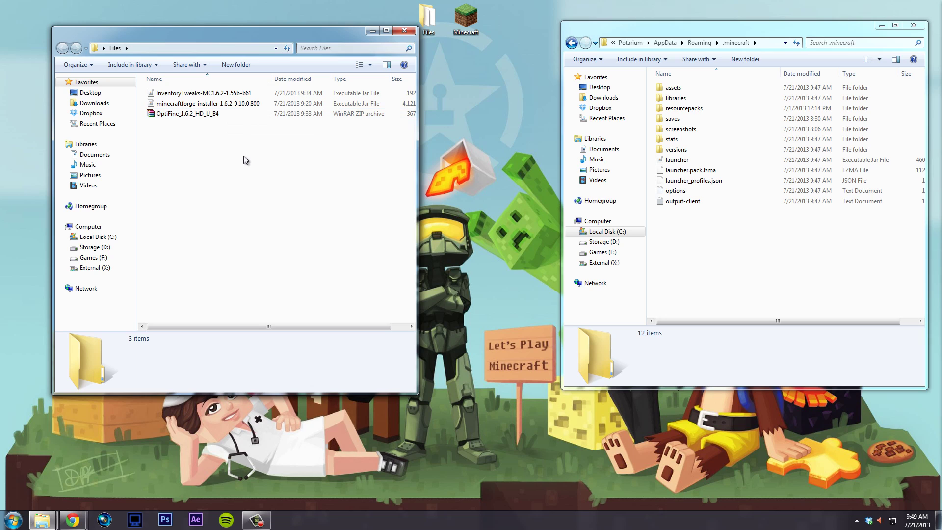
left_click(178, 114)
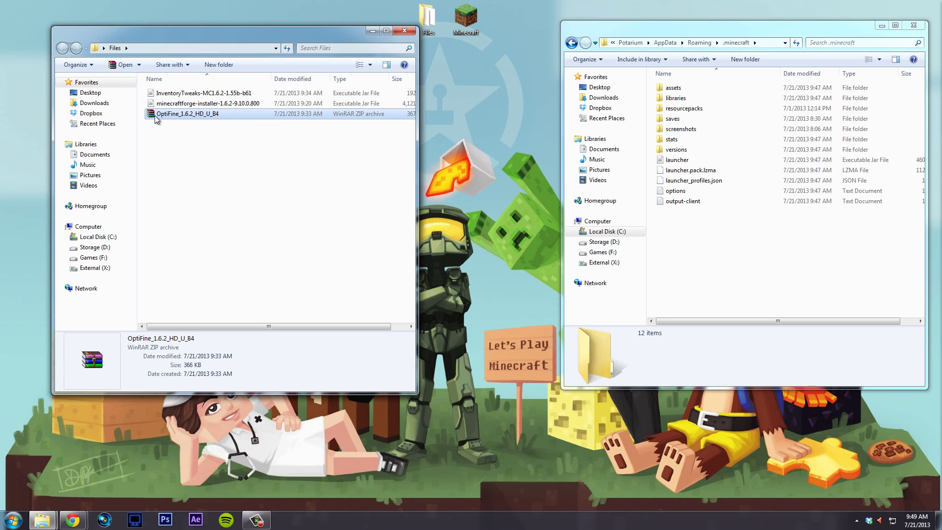
left_click(324, 137)
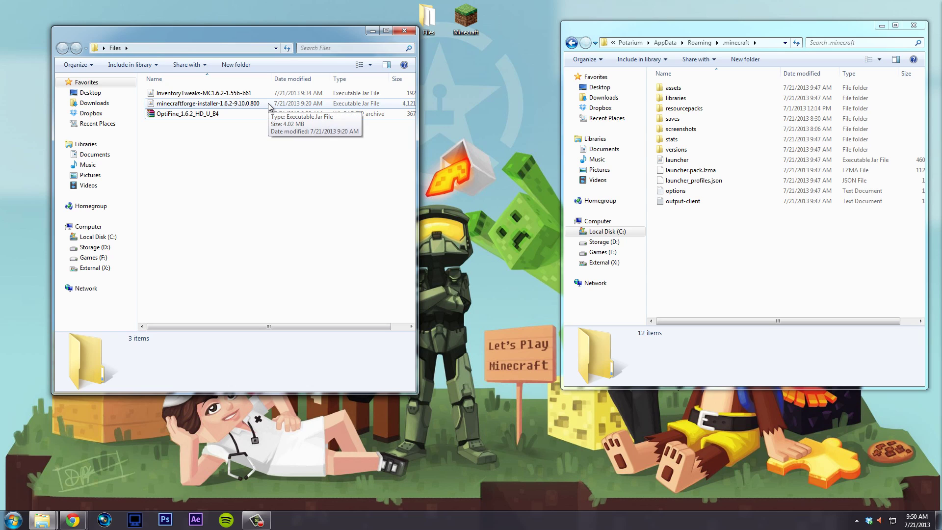
left_click(185, 105)
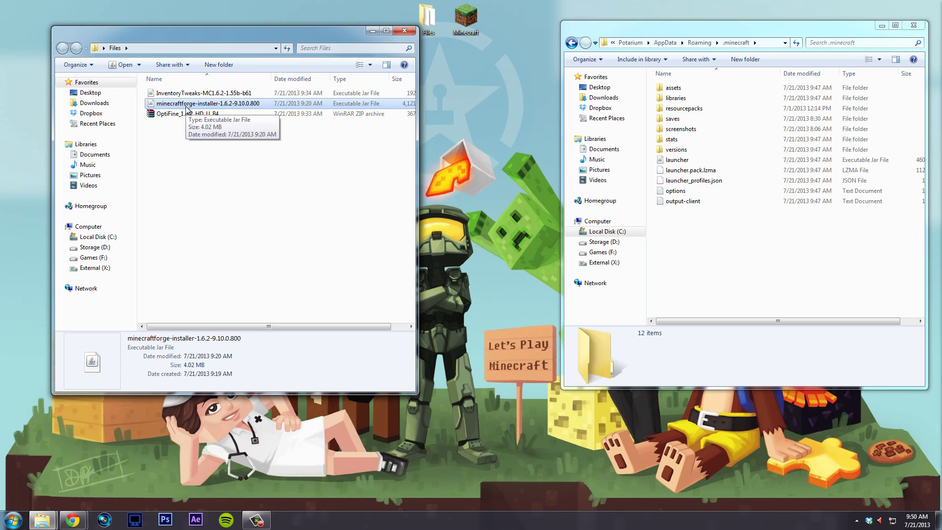
- Run the Forge installer to install the 9.10.0.800 client into .minecraft
double_click(187, 104)
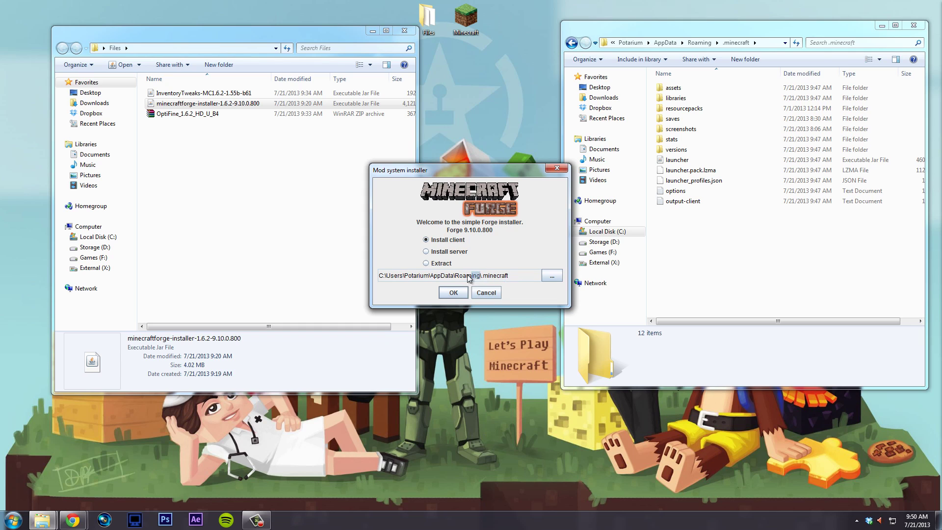
double_click(417, 275)
left_click(514, 276)
left_click(453, 292)
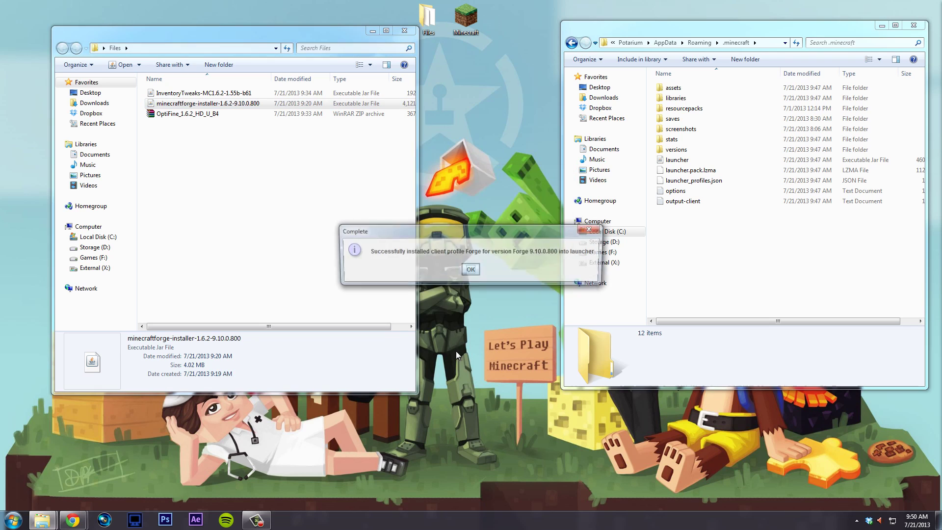
left_click(471, 269)
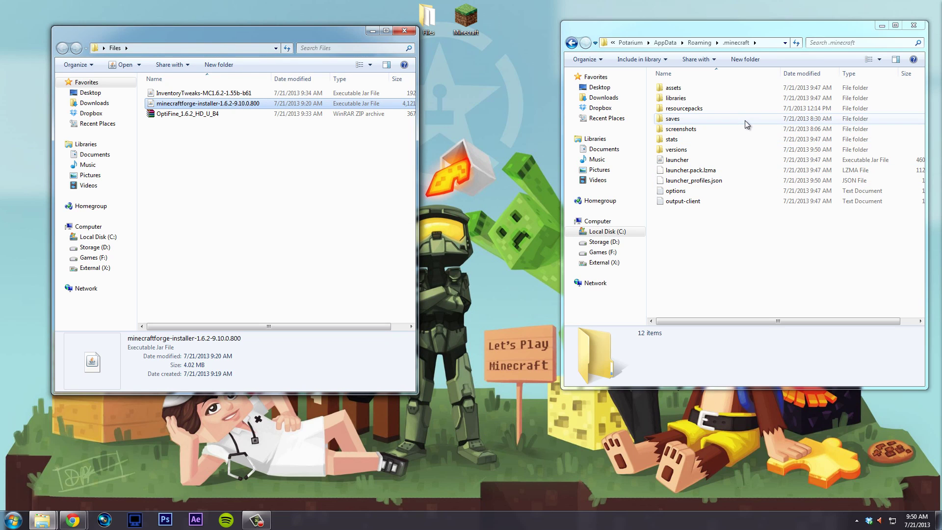
- Check the new 1.6.2-Forge9.10.0.800 folder inside .minecraft's versions folder
double_click(708, 151)
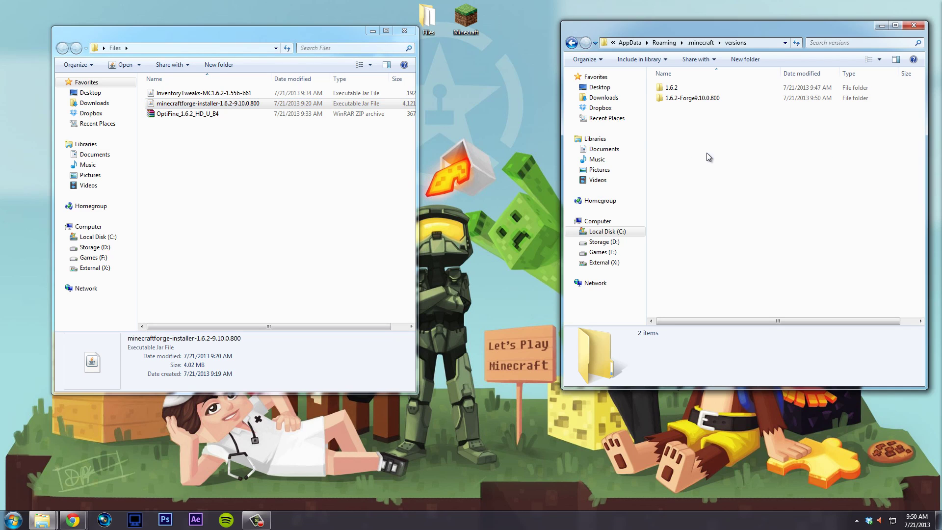
left_click(687, 98)
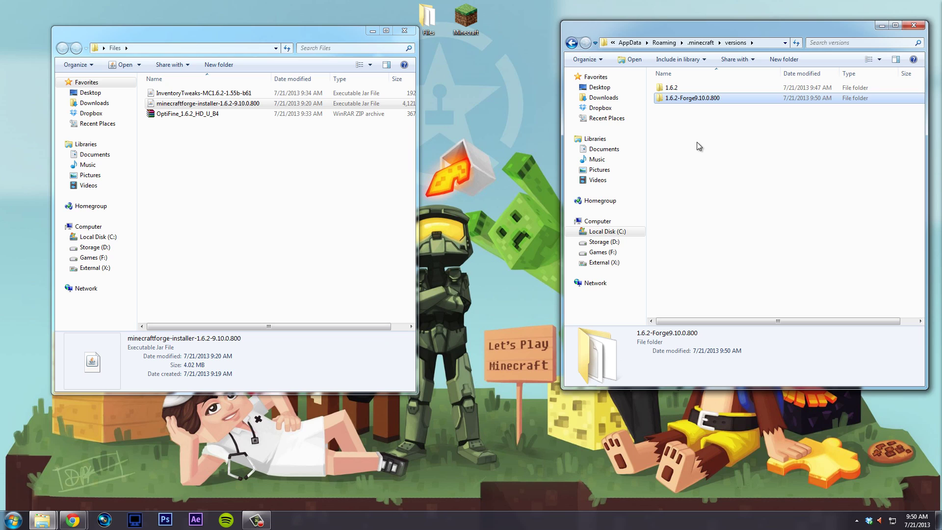
double_click(693, 99)
key("BackSpace")
key("BackSpace")
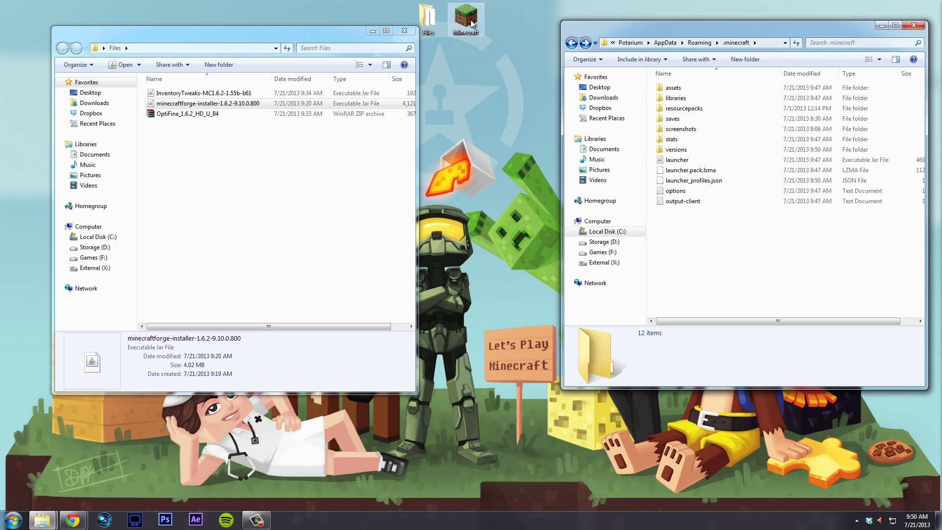
- Start the Minecraft launcher, choose the Forge profile and sign in
double_click(466, 20)
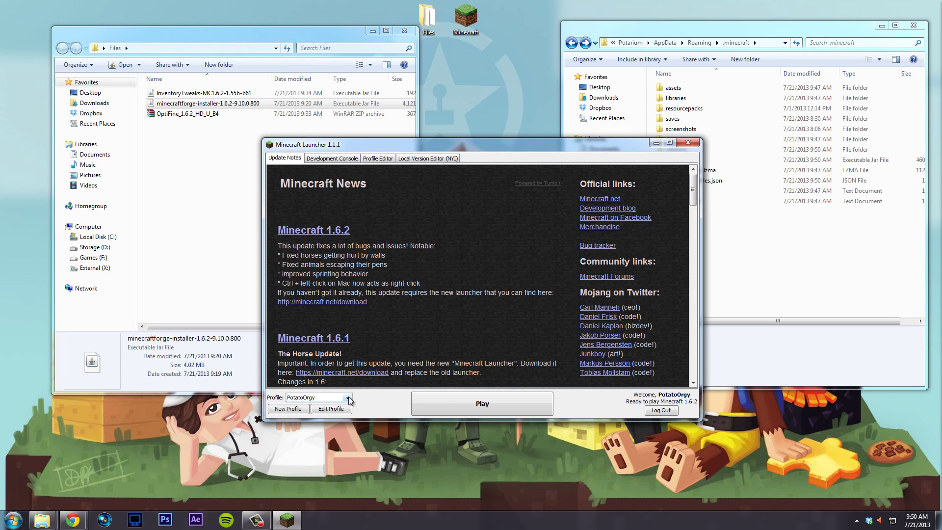
left_click(348, 398)
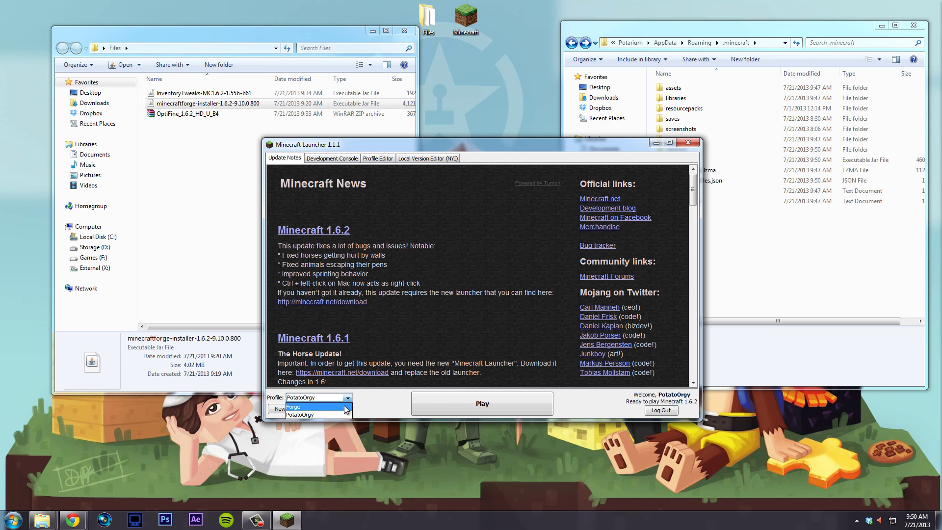
left_click(347, 407)
left_click(538, 272)
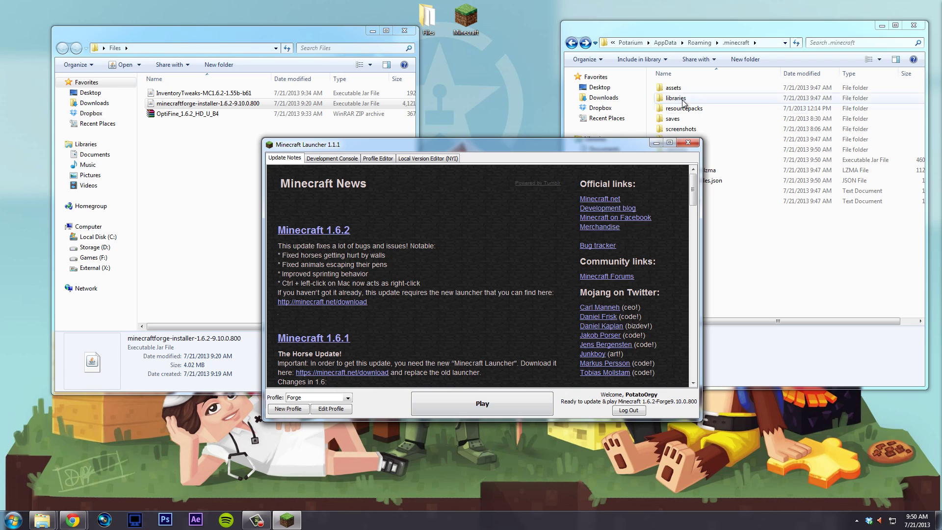
- Look through .minecraft's versions folder again in Explorer
left_click(777, 260)
double_click(704, 147)
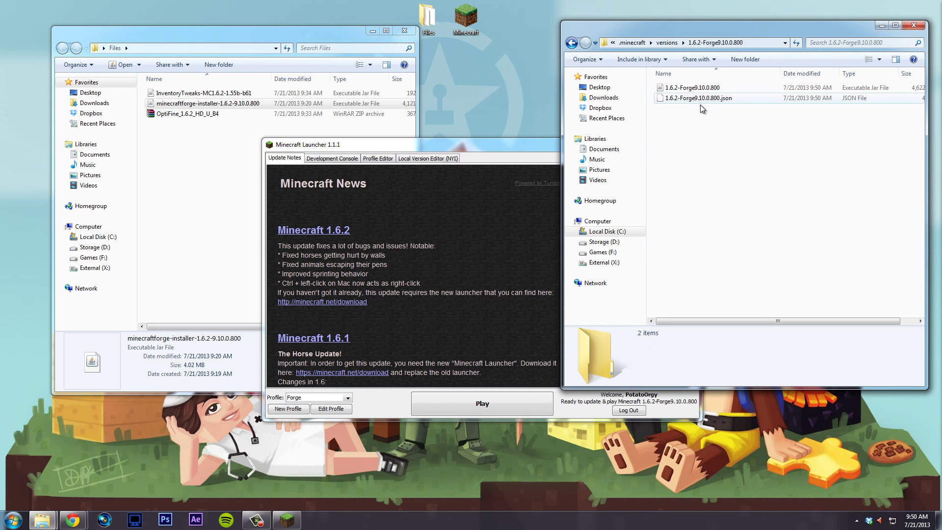
key("BackSpace")
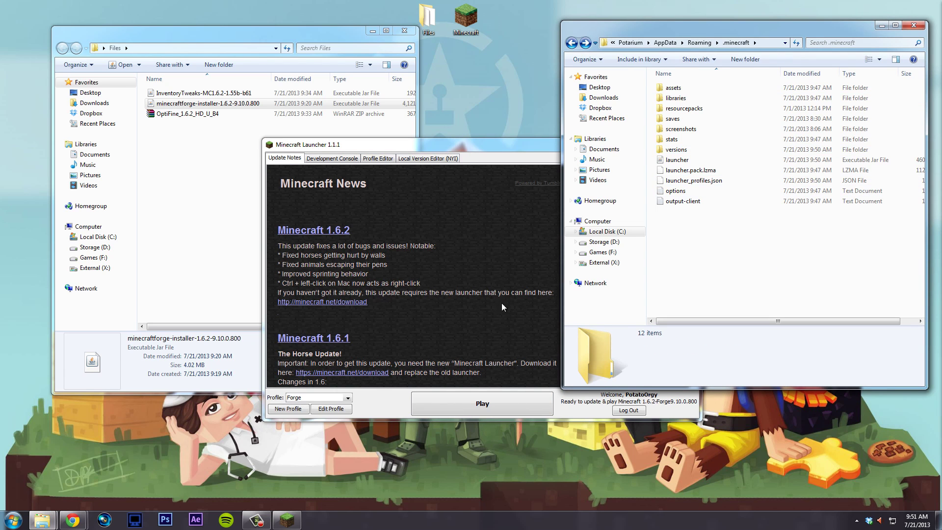
double_click(677, 149)
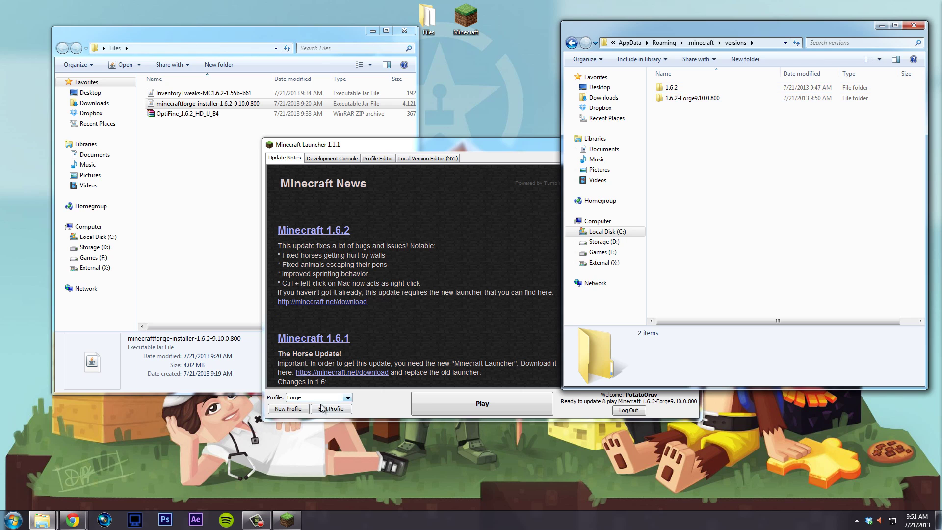
- Confirm the Forge profile uses 1.6.2-Forge9.10.0.800, save it, and play
left_click(348, 399)
left_click(348, 398)
left_click(389, 393)
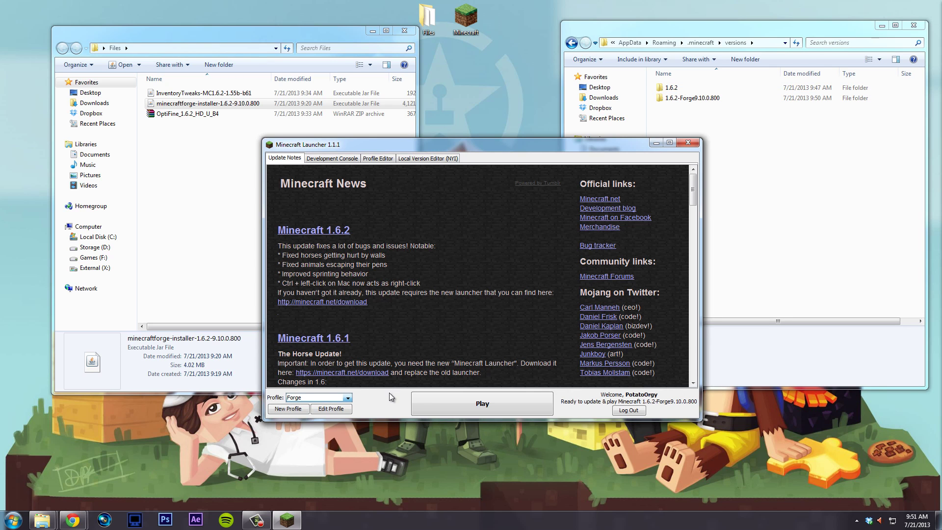
left_click(332, 408)
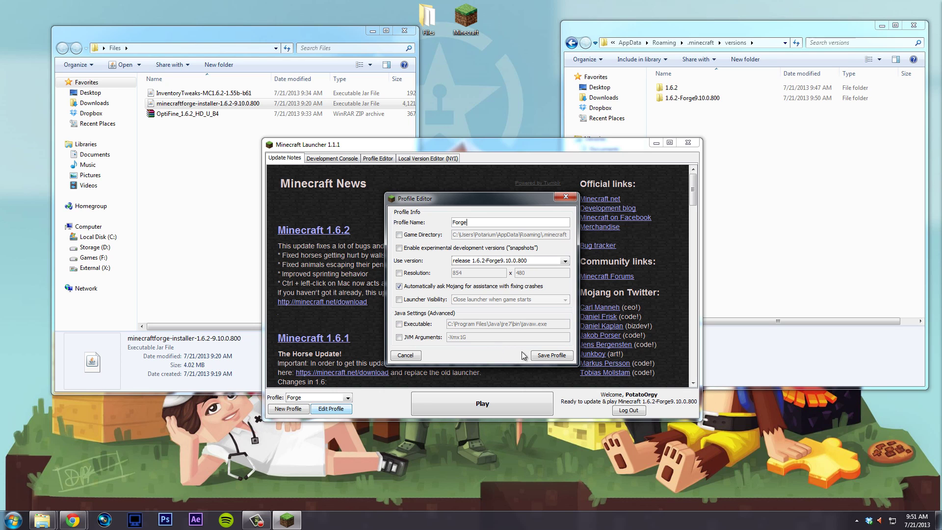
left_click(549, 355)
left_click(496, 405)
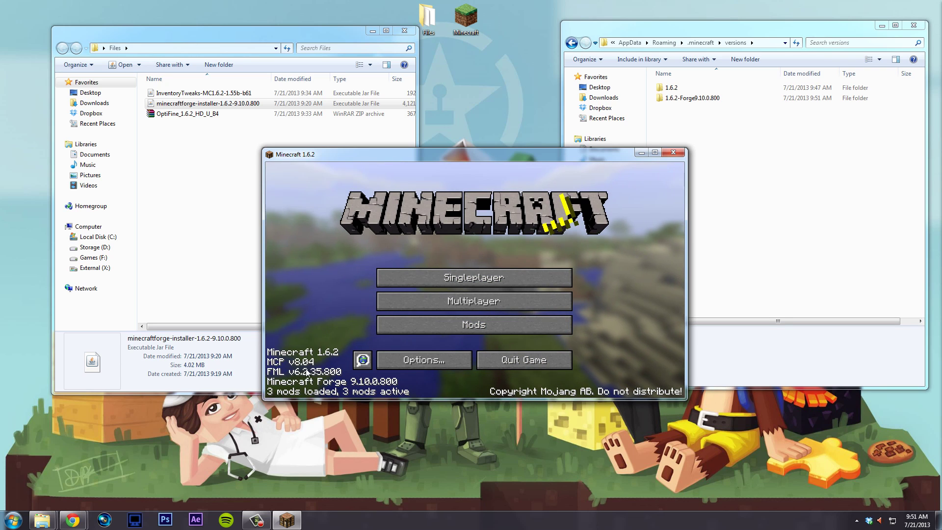
- Review Forge Mod Loader, Minecraft Forge and Coder Pack in the mod list, then quit
left_click(449, 329)
left_click(326, 262)
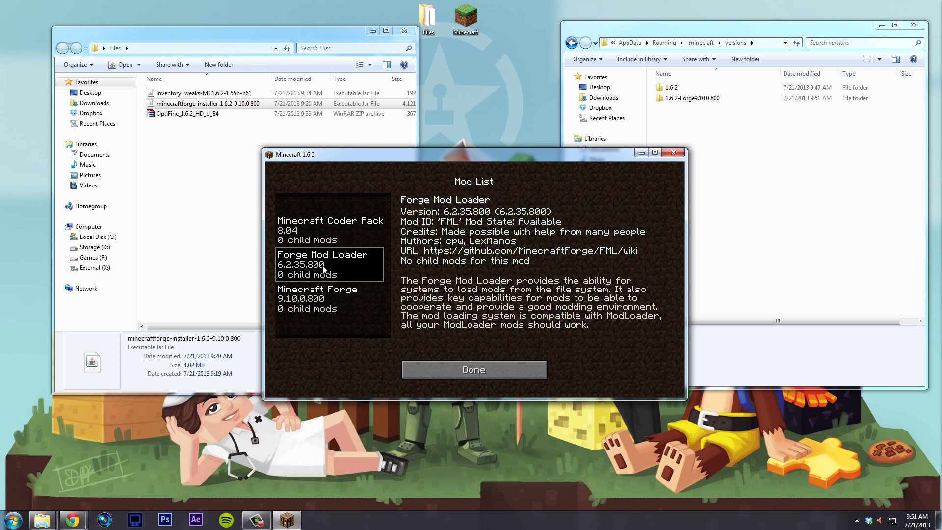
left_click(322, 307)
left_click(351, 227)
left_click(504, 368)
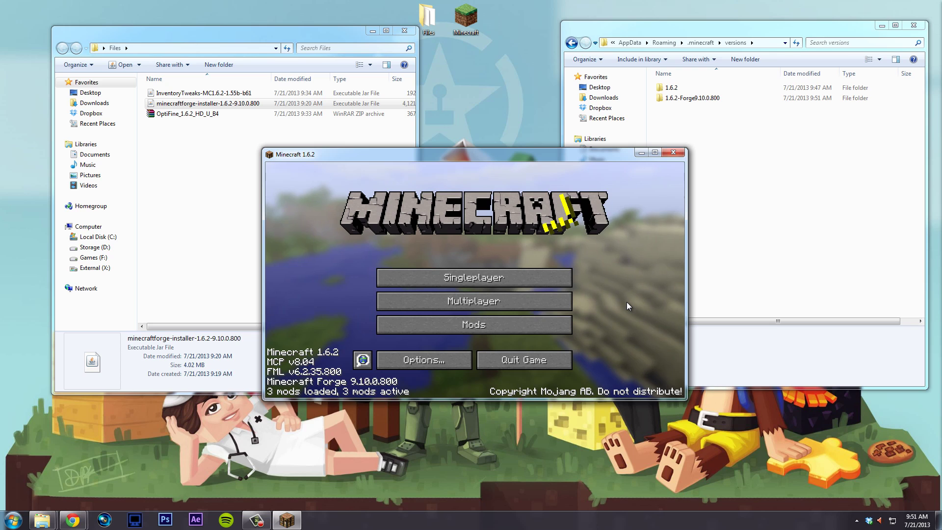
left_click(545, 362)
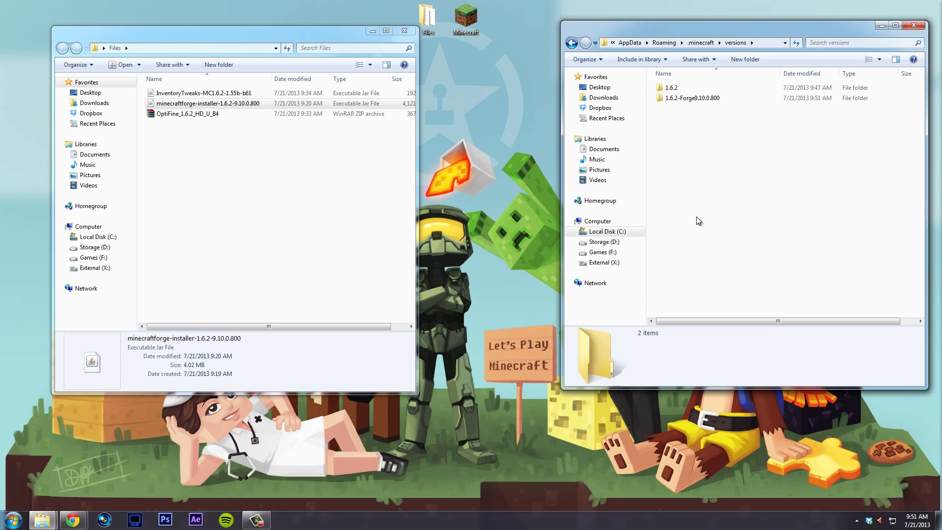
- Browse from .minecraft into libraries\net, showing java, minecraft, minecraftforge and sf
key("BackSpace")
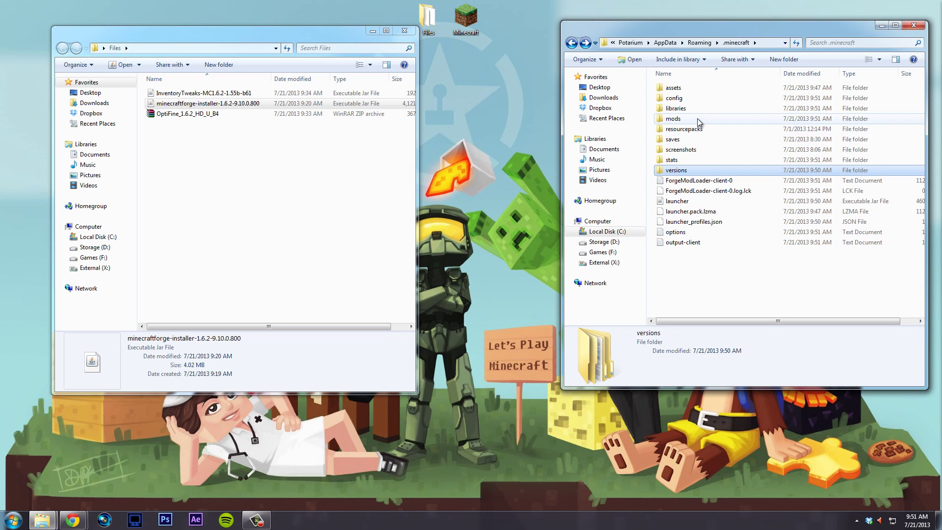
left_click(696, 121)
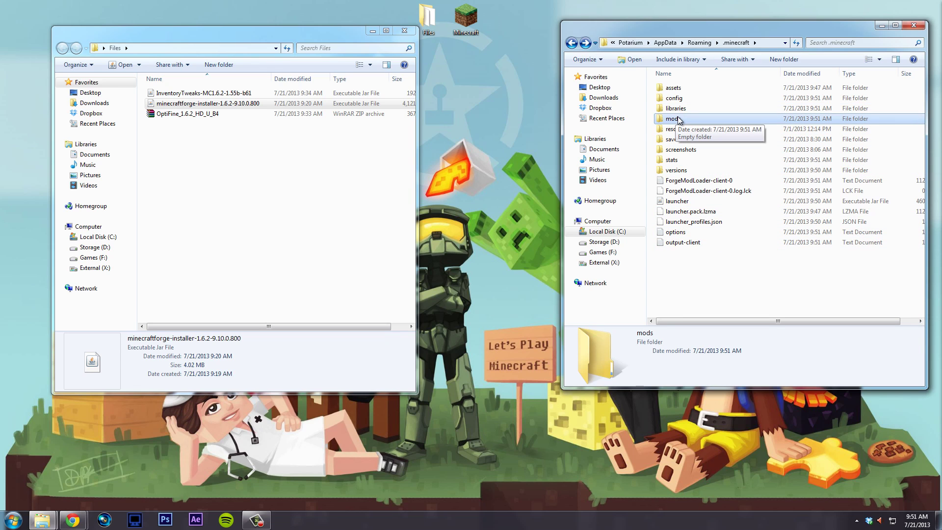
left_click(722, 275)
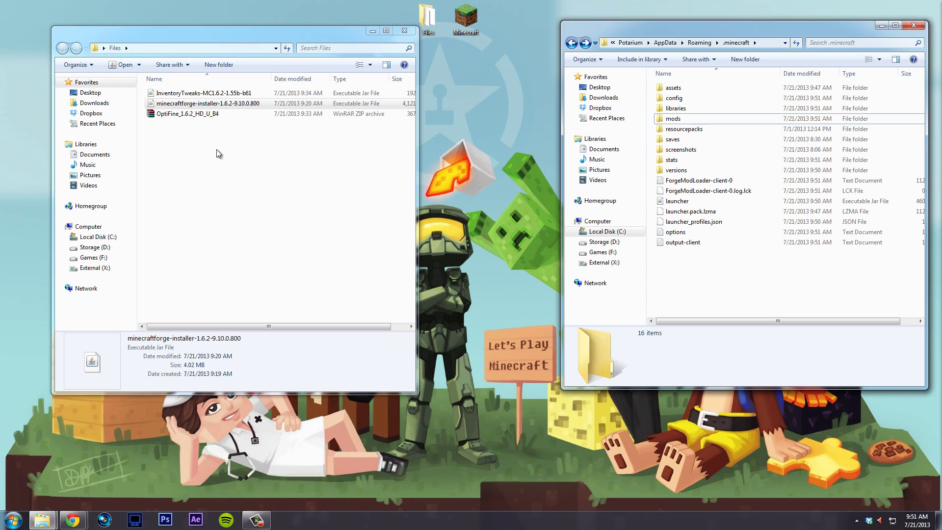
left_click(216, 150)
left_click(703, 270)
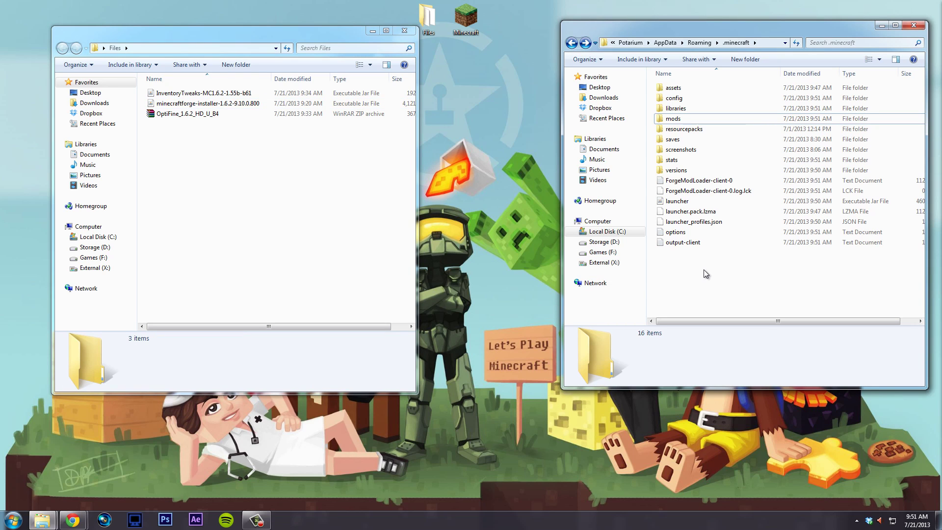
left_click(702, 108)
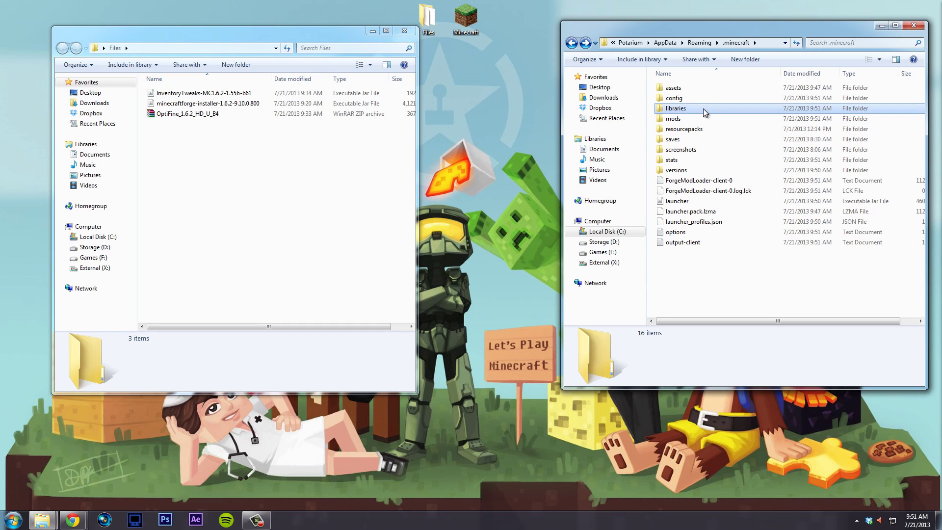
double_click(702, 107)
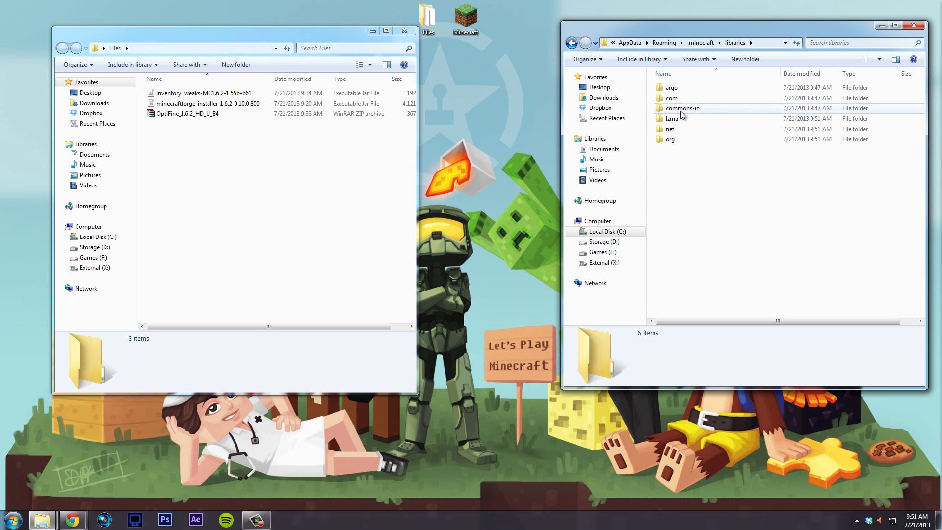
double_click(684, 128)
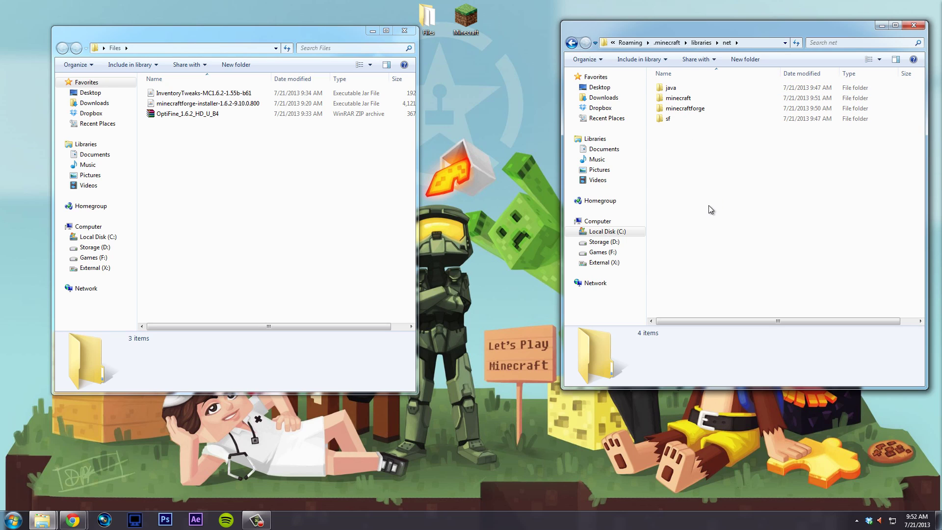
- Create nested optifine\optifine folders inside libraries\net
left_click(745, 59)
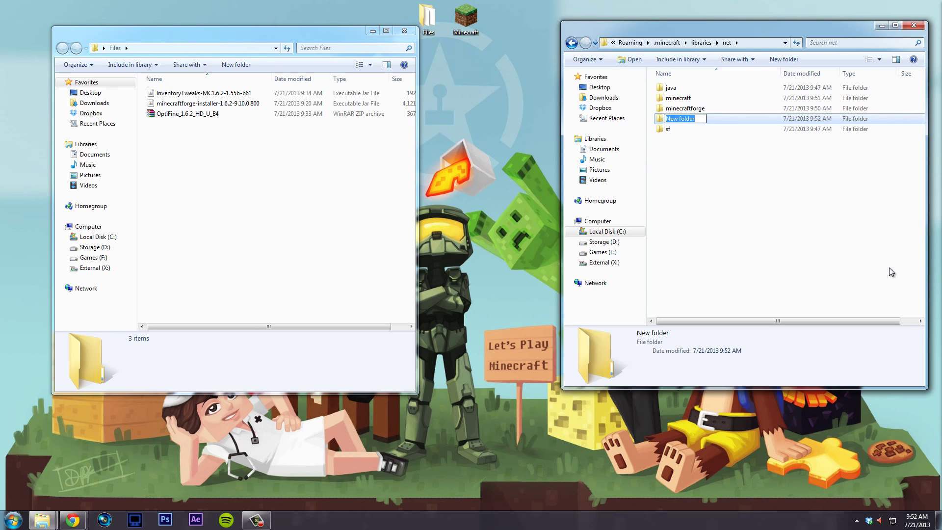
type("optifine")
key("Return")
key("Return")
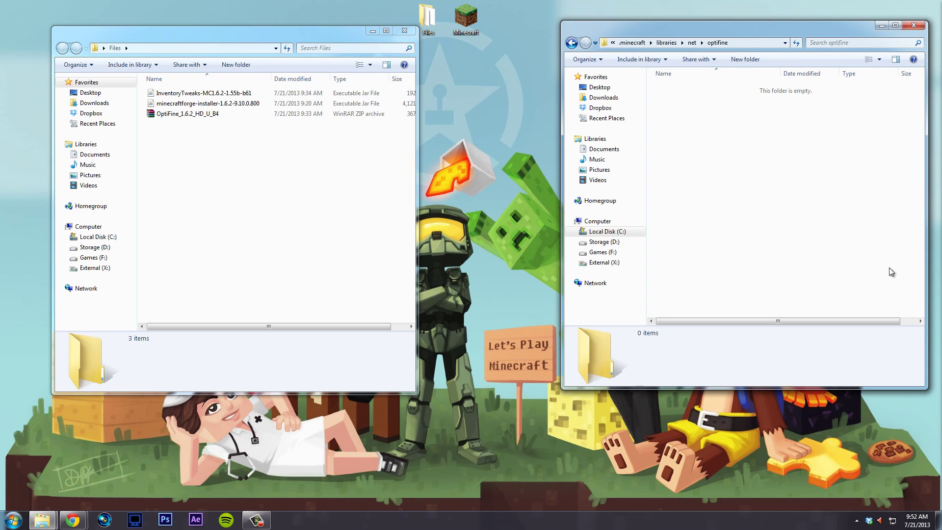
left_click(740, 61)
type("o")
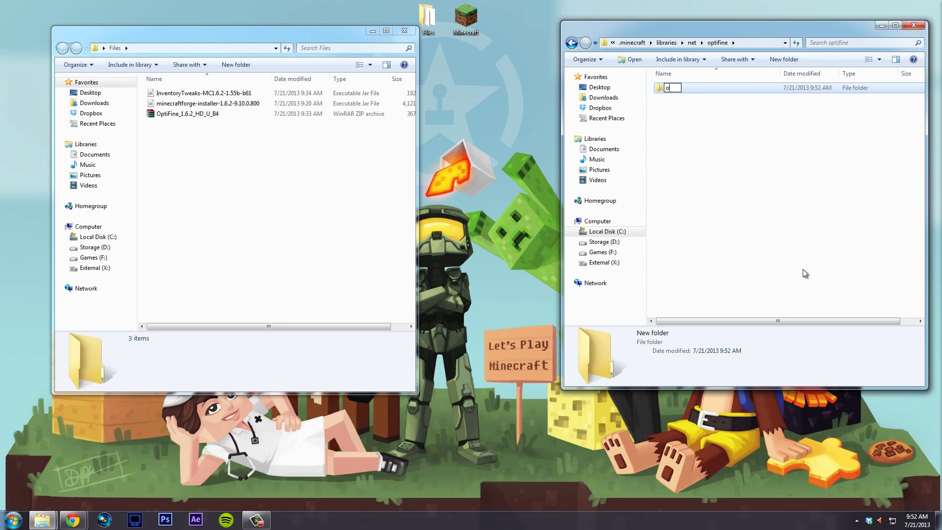
type("ptifine")
key("Return")
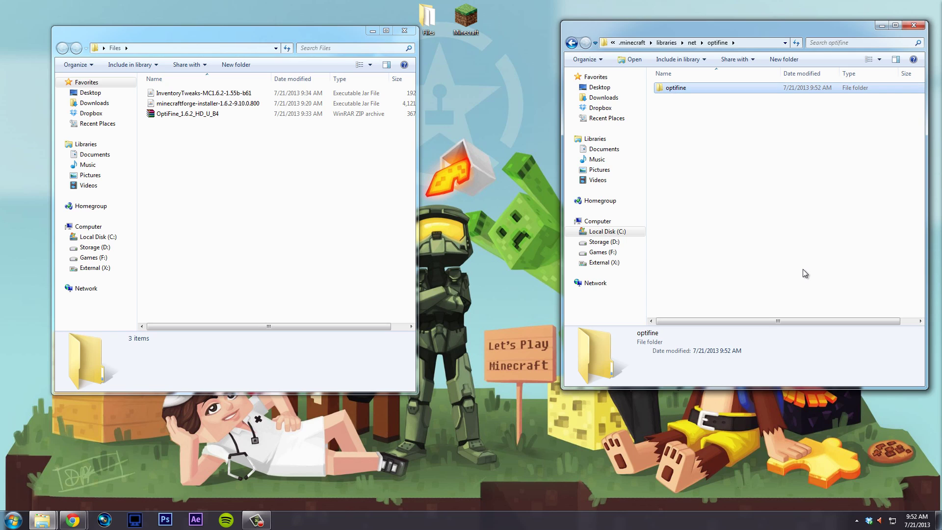
key("Return")
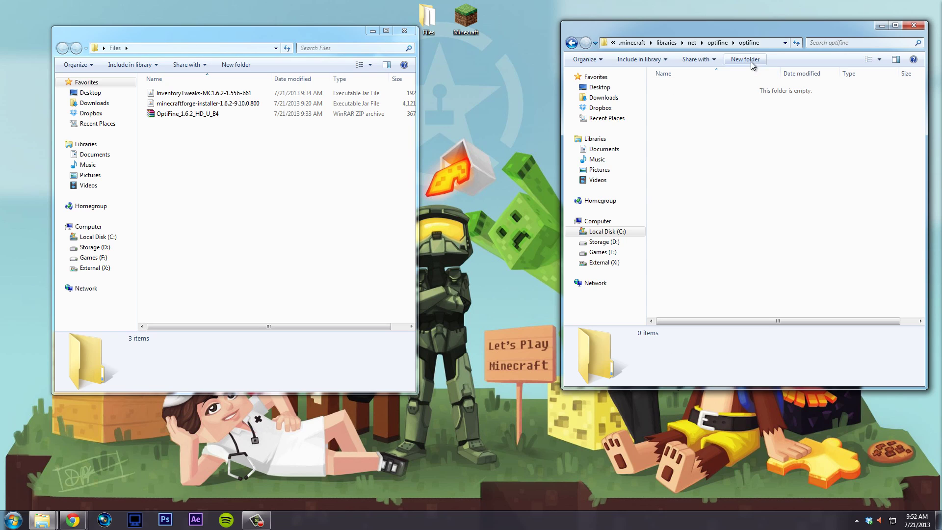
- Create and open an empty 1.6.2_HD_U_B4 folder inside optifine\optifine
left_click(751, 61)
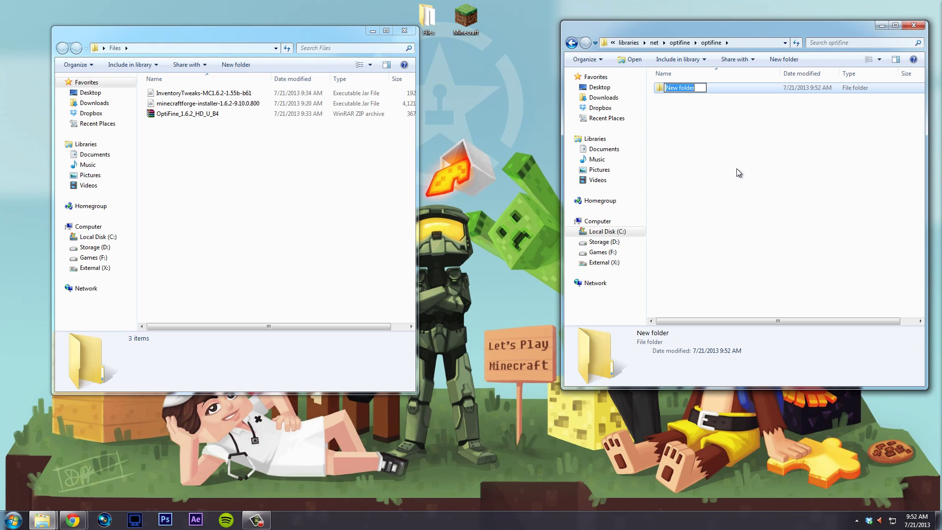
type("1.6.1")
type("_HD_U_B4")
key("Return")
key("Return")
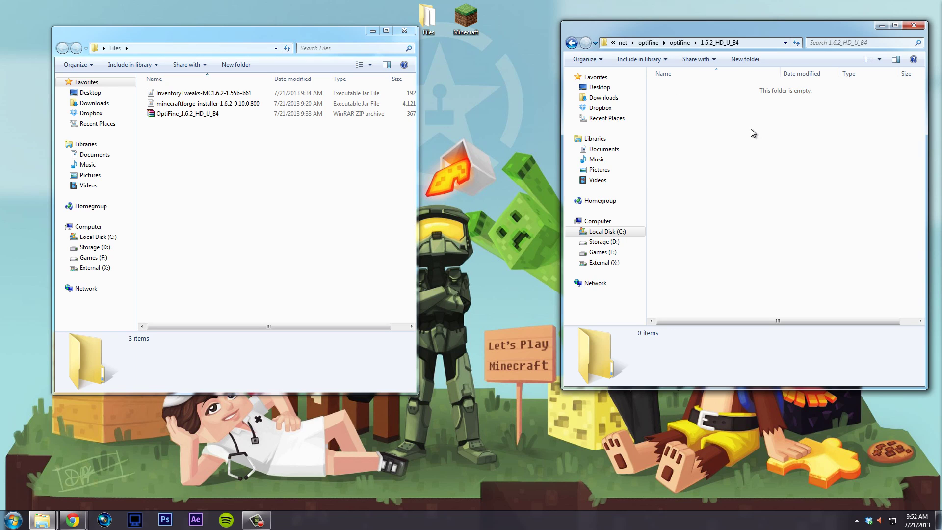
left_click(680, 42)
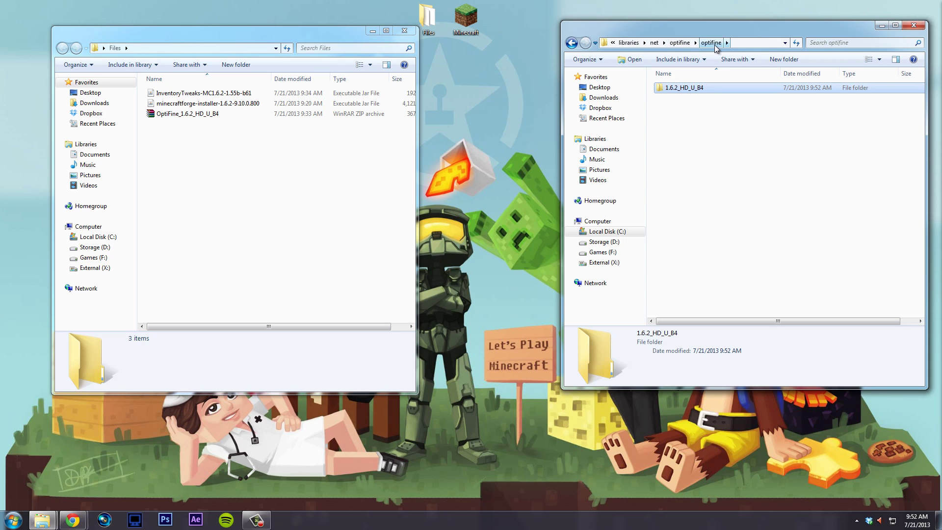
double_click(699, 91)
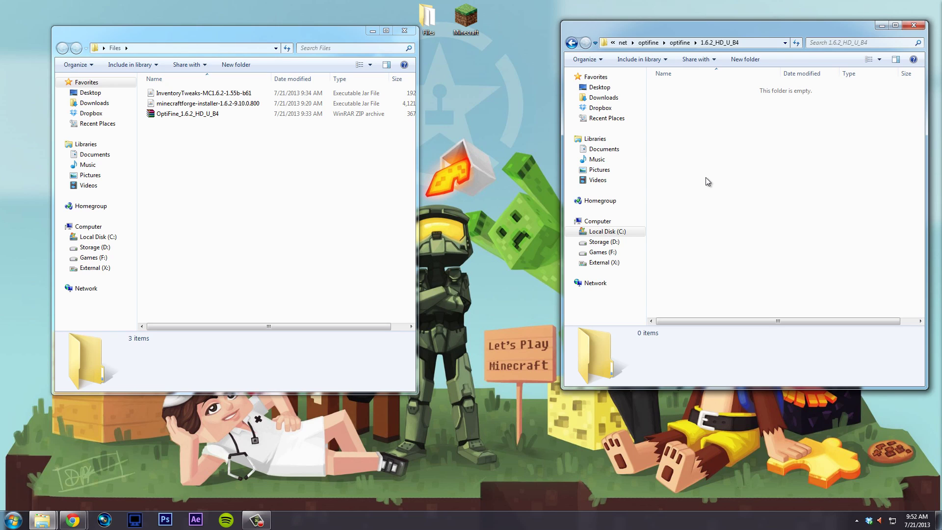
left_click(212, 114)
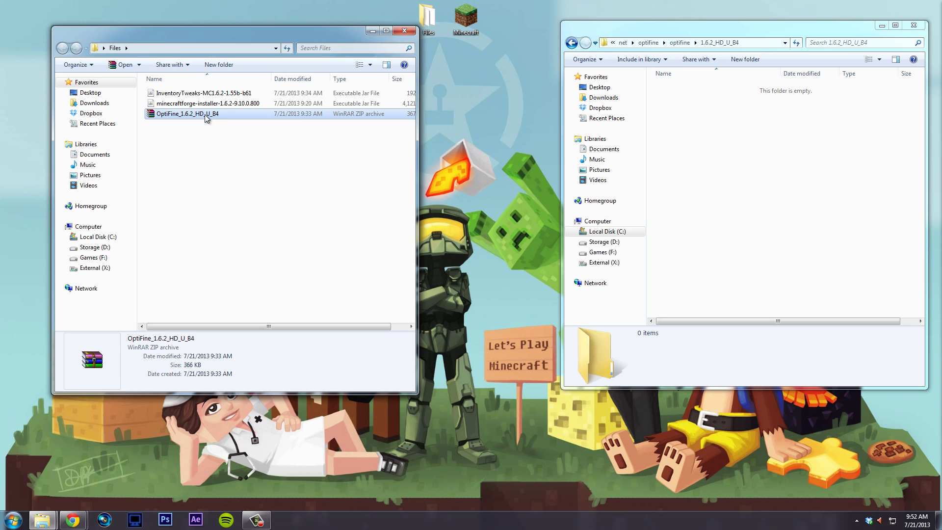
right_click(205, 114)
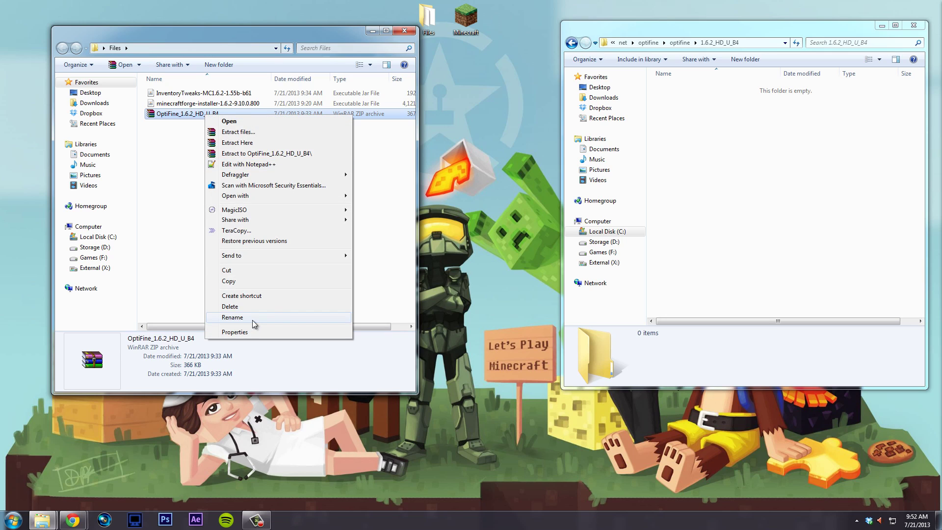
left_click(232, 318)
left_click(222, 115)
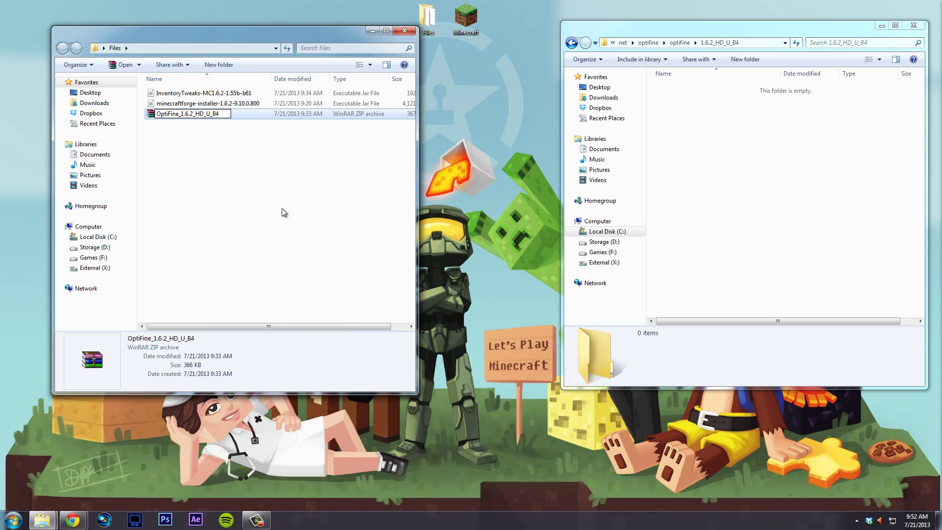
type(".jar")
key("Return")
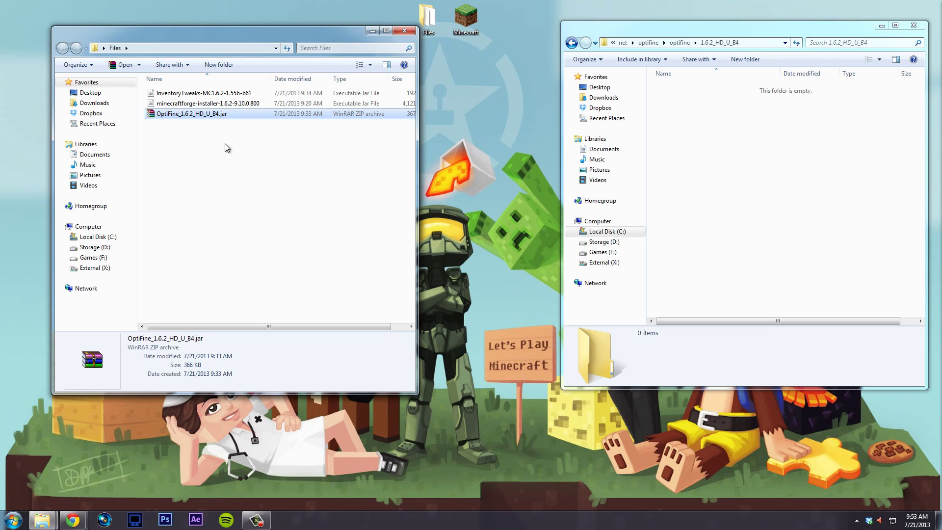
right_click(227, 117)
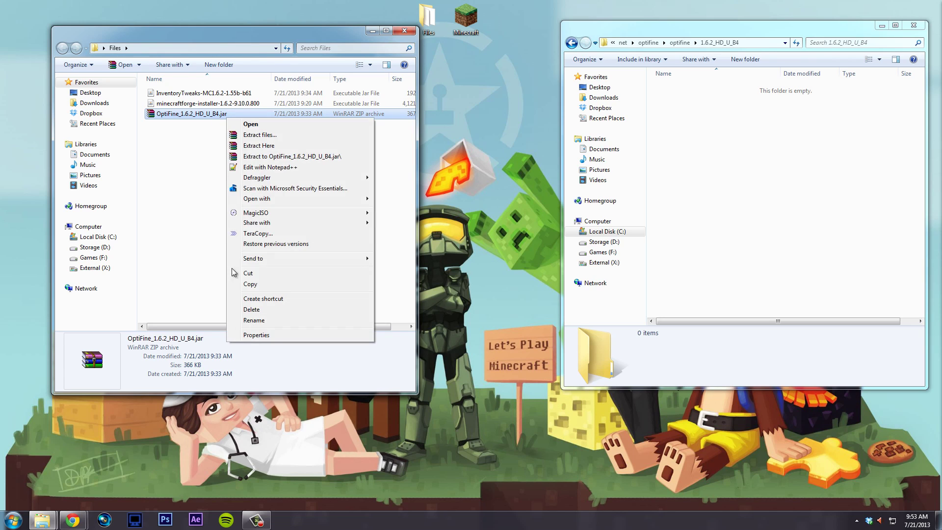
left_click(267, 320)
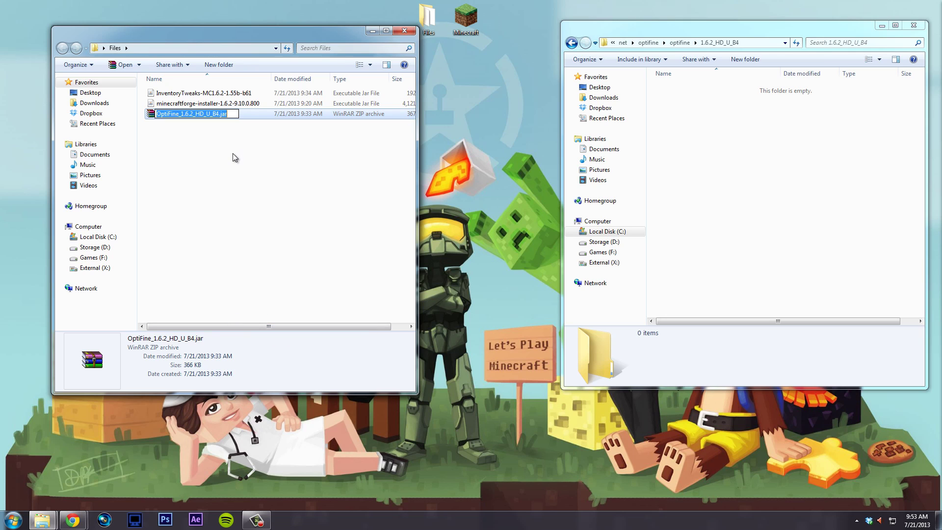
left_click(233, 115)
key("BackSpace")
key("BackSpace")
key("BackSpace")
key("BackSpace")
key("Return")
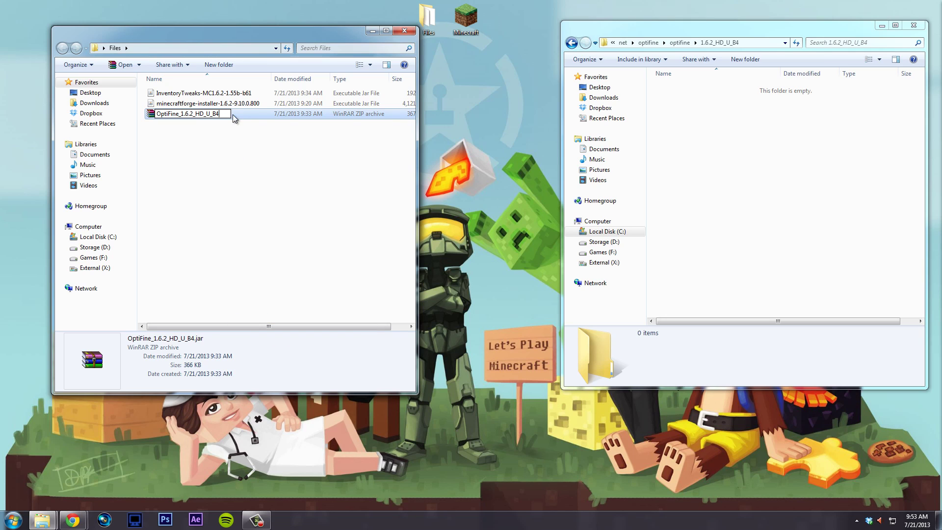
left_click(13, 520)
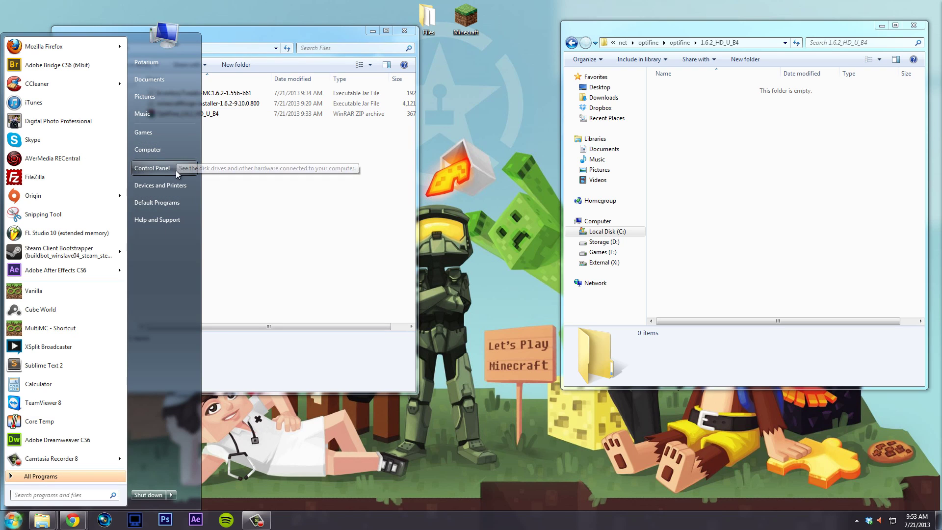
- Uncheck 'Hide extensions for known file types' in Folder Options and apply it
left_click(176, 169)
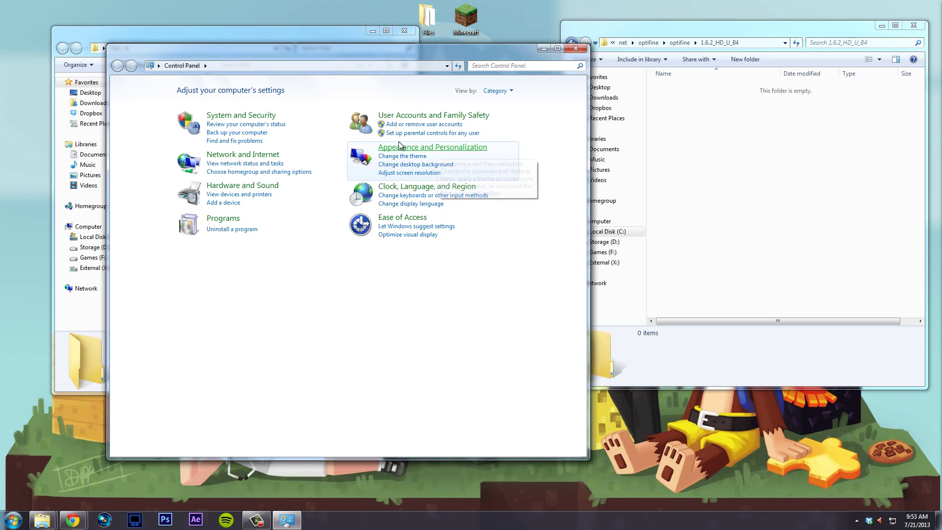
left_click(434, 154)
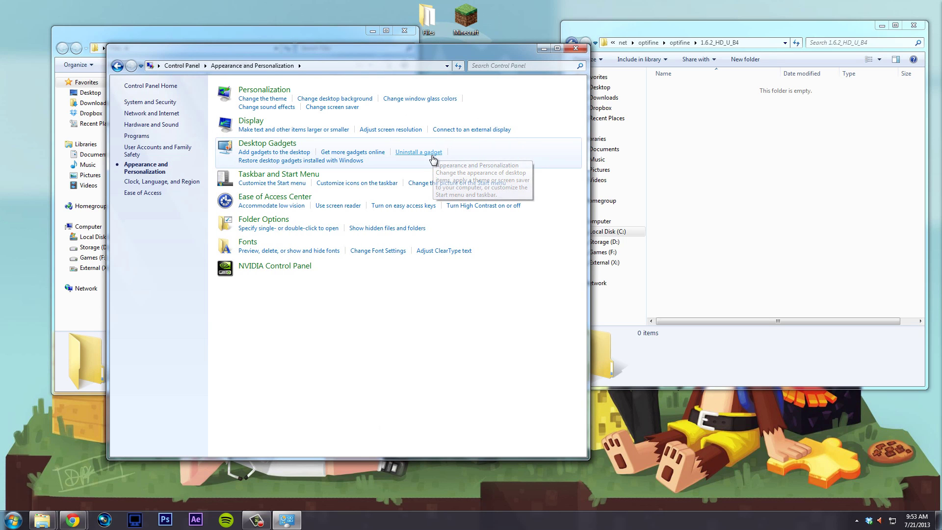
left_click(278, 222)
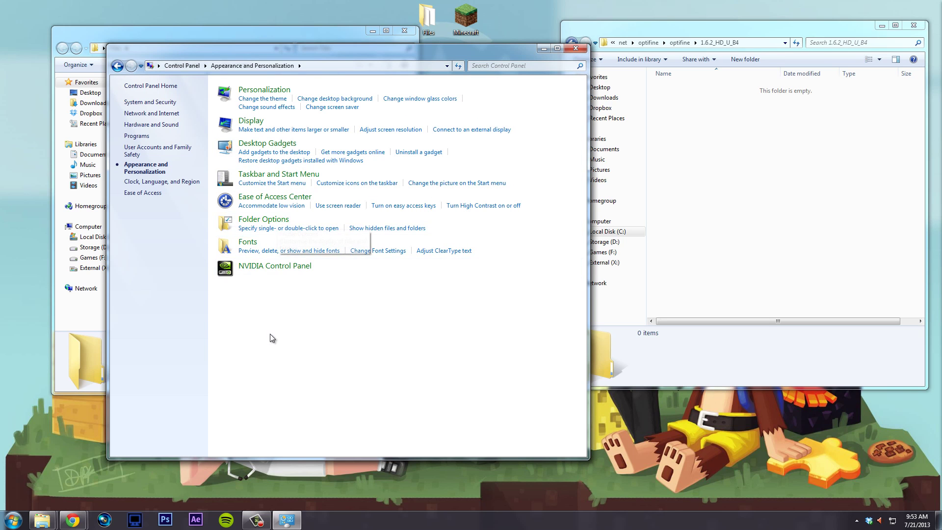
left_click(127, 110)
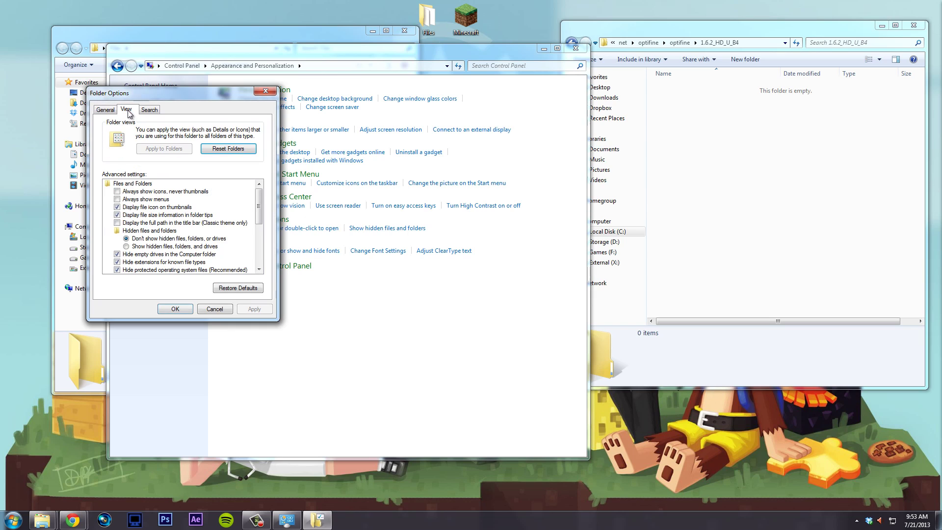
left_click(133, 262)
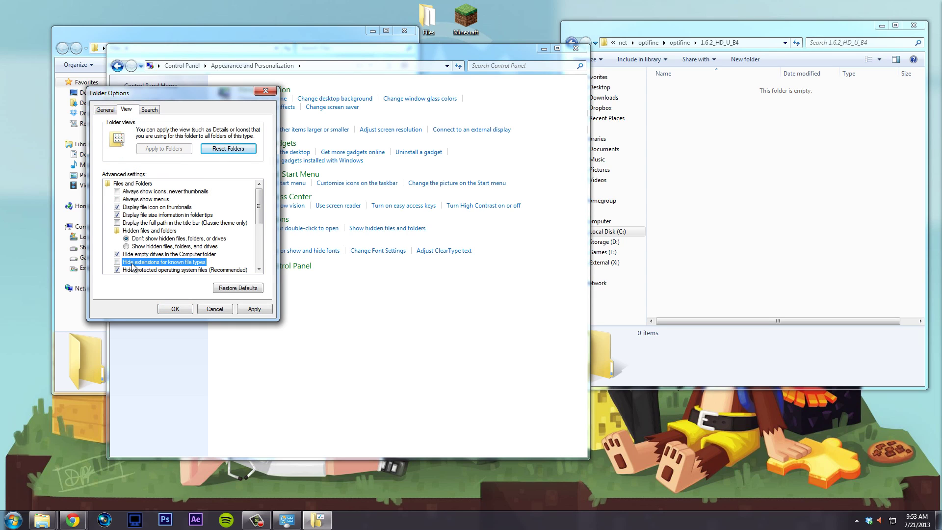
left_click(255, 311)
left_click(185, 309)
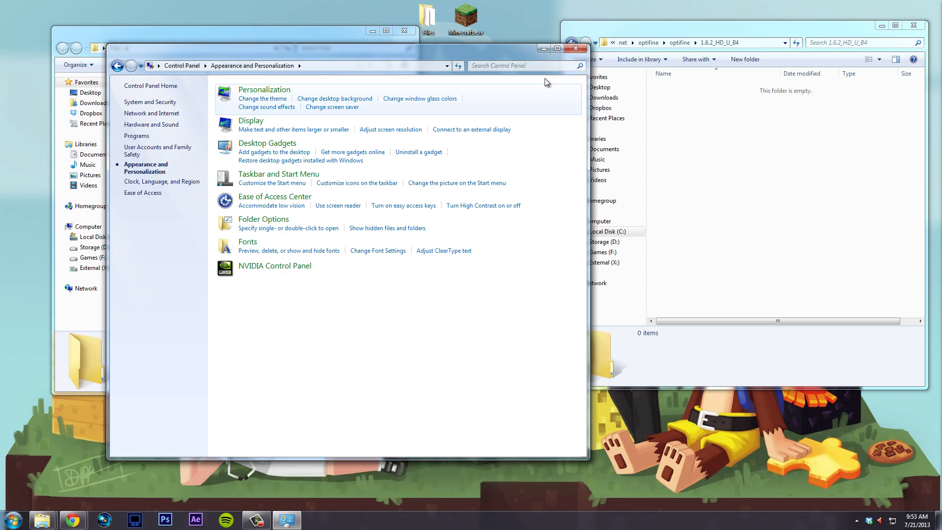
left_click(576, 48)
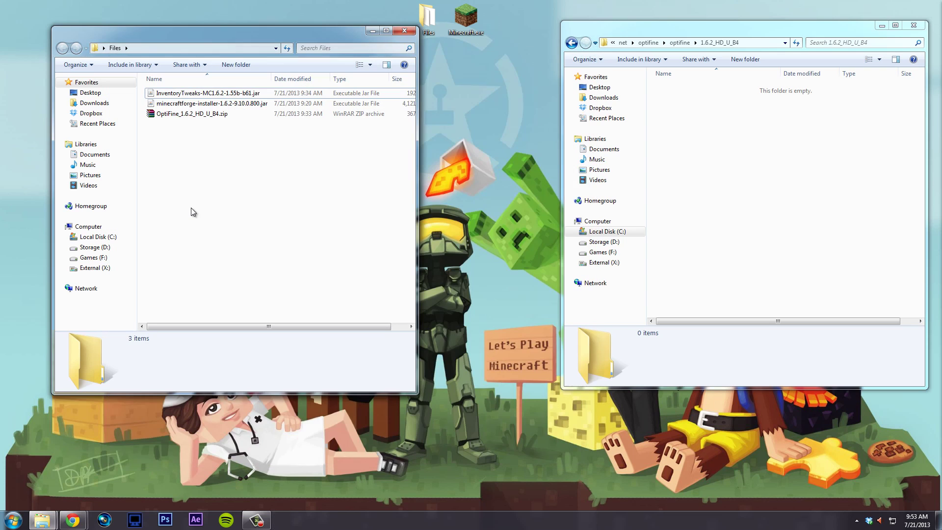
- Rename OptiFine_1.6.2_HD_U_B4.zip to OptiFine-1.6.2_HD_U_B4.jar, accepting the extension change
left_click(228, 114)
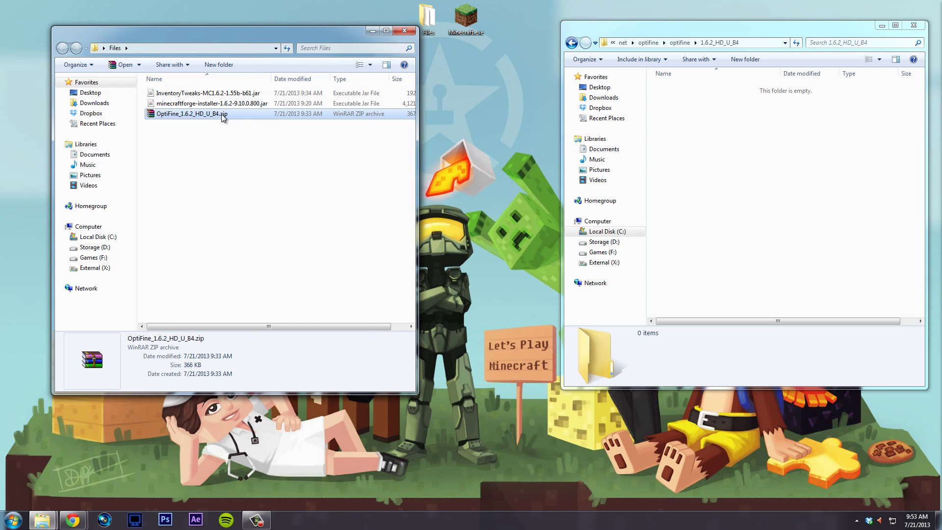
right_click(222, 114)
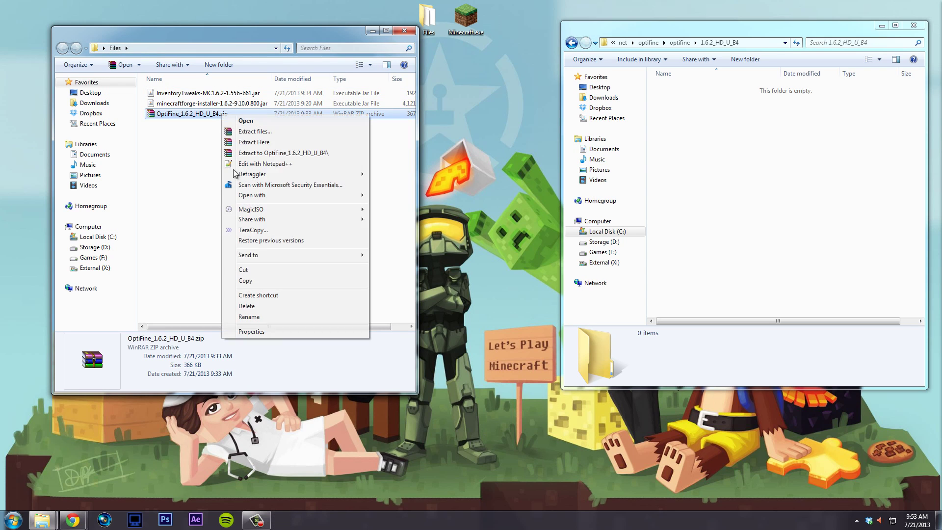
left_click(269, 319)
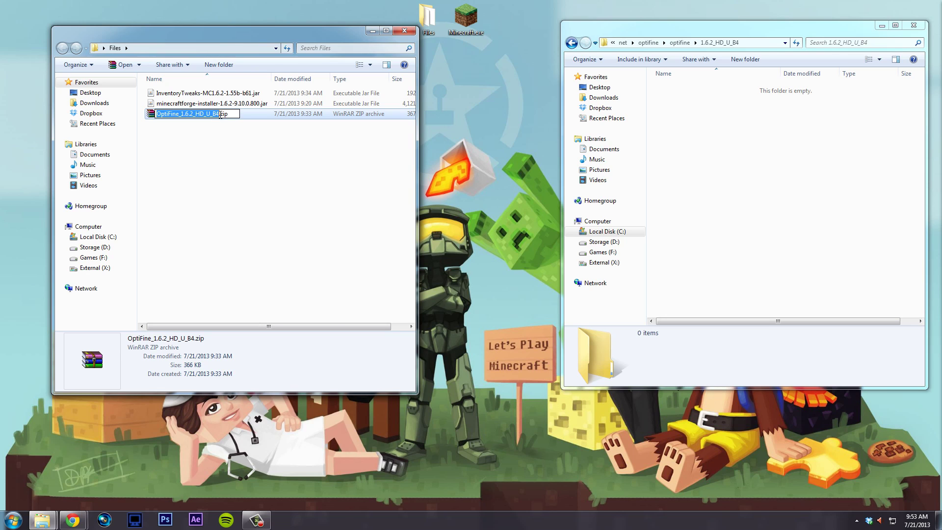
left_click_drag(220, 115, 236, 116)
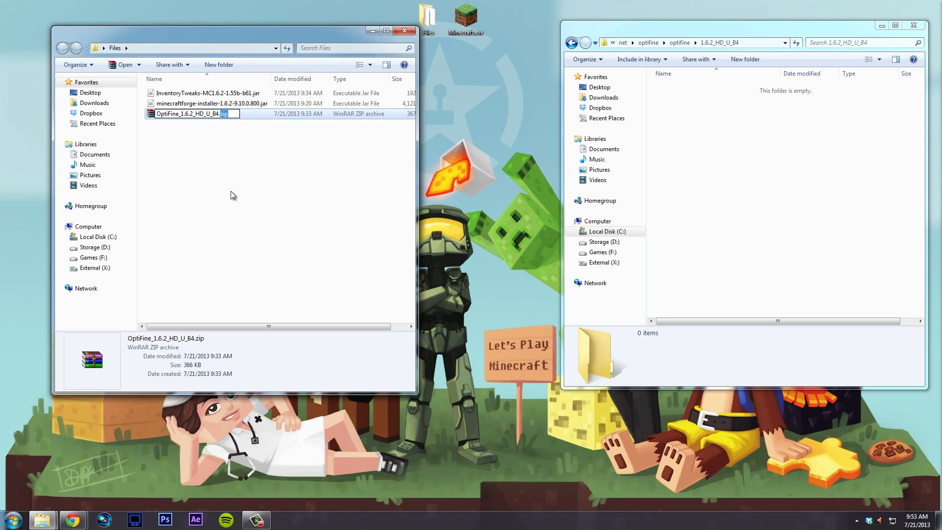
type("jar")
left_click_drag(181, 114, 178, 114)
key("Left")
key("BackSpace")
type("-")
key("Return")
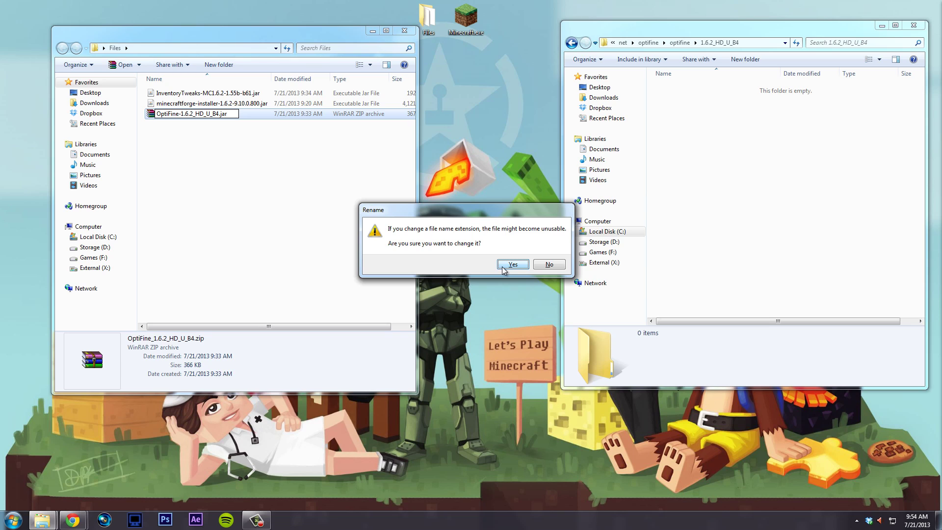
left_click(515, 265)
- Select the renamed OptiFine jar for copying
left_click(195, 123)
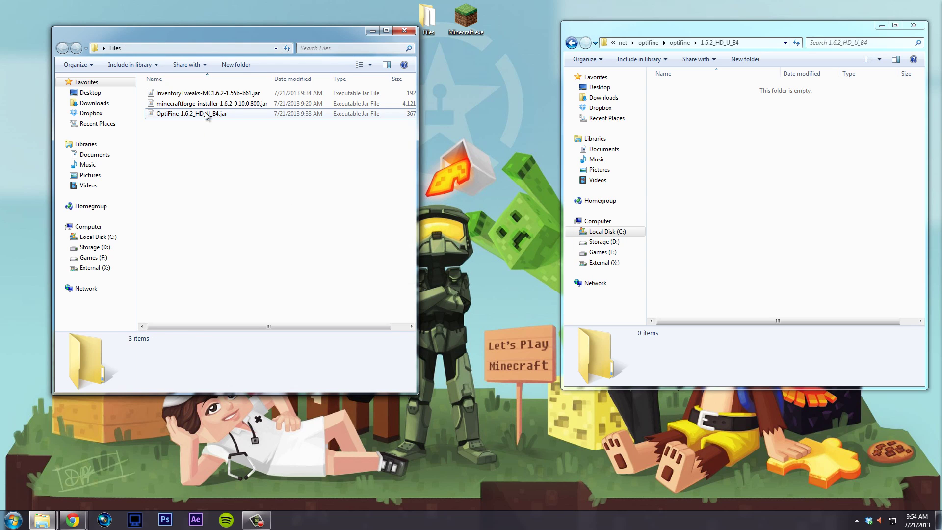
left_click(368, 112)
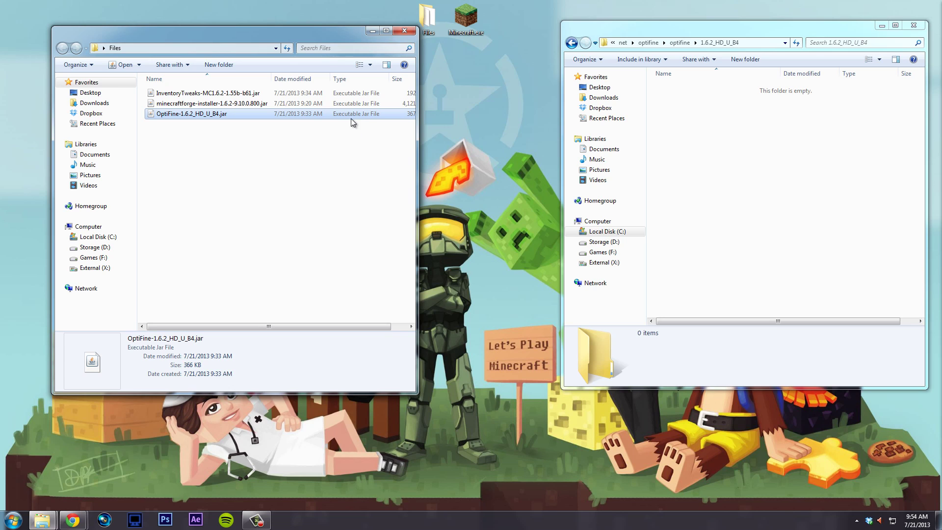
left_click(268, 123)
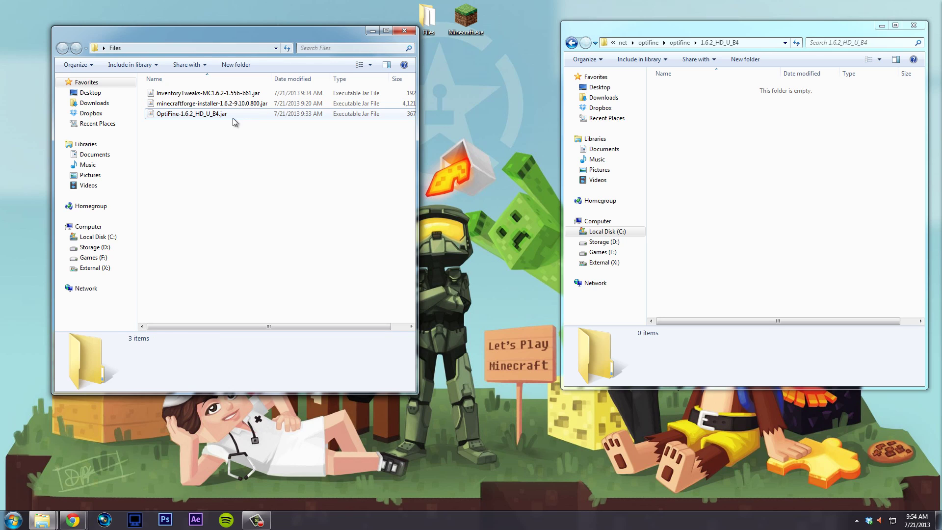
left_click(233, 116)
- Paste the OptiFine jar into the 1.6.2_HD_U_B4 folder and return to .minecraft
left_click(740, 191)
key("ctrl+v")
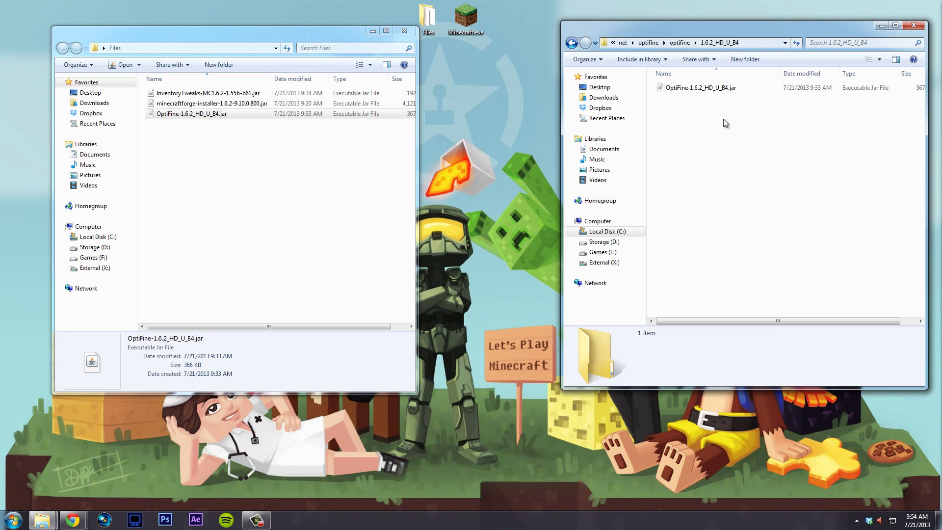
left_click(626, 44)
left_click(687, 42)
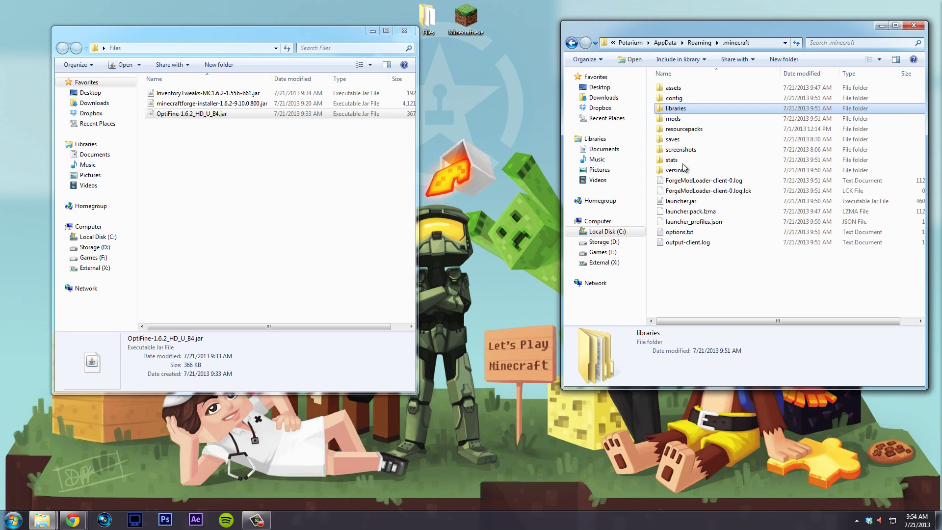
left_click(698, 265)
left_click(479, 18)
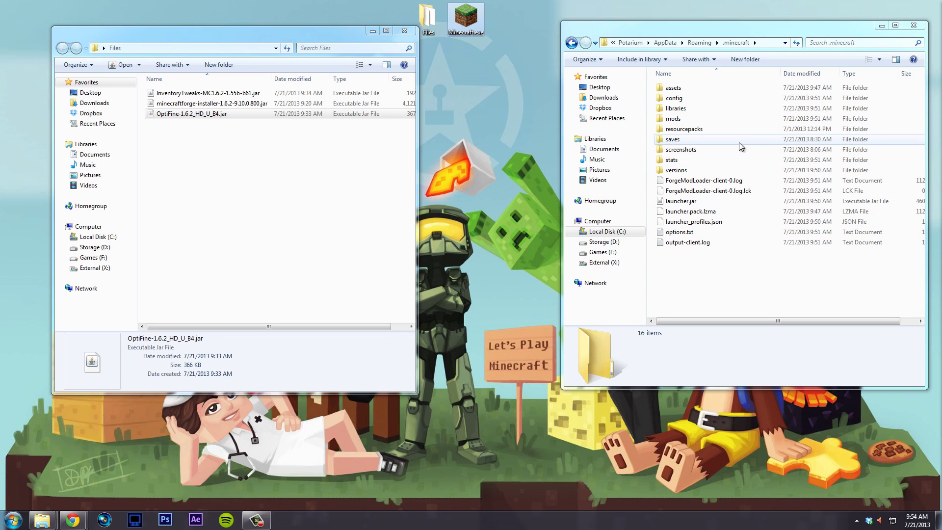
- Open the 1.6.2-Forge9.10.0.800 version's json file in Notepad++
double_click(690, 169)
double_click(686, 99)
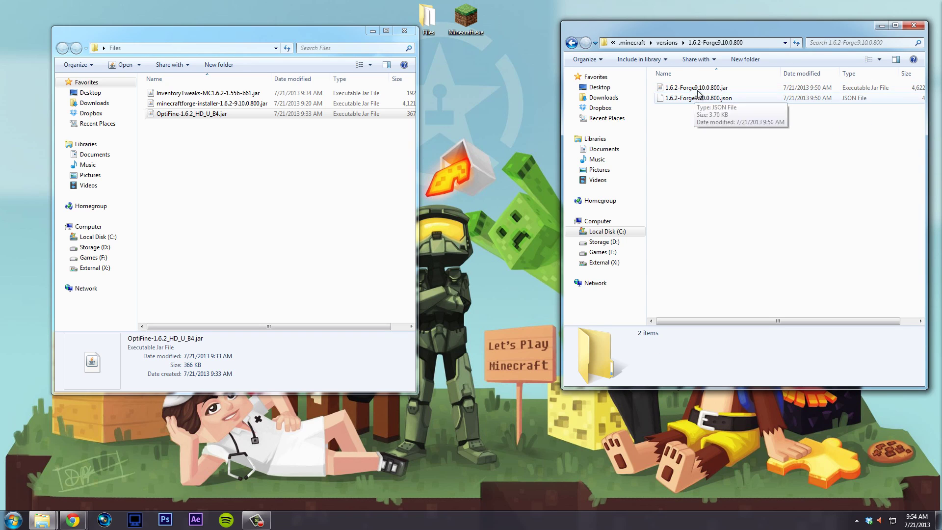
left_click(700, 91)
left_click(713, 98)
left_click(716, 92)
left_click(719, 101)
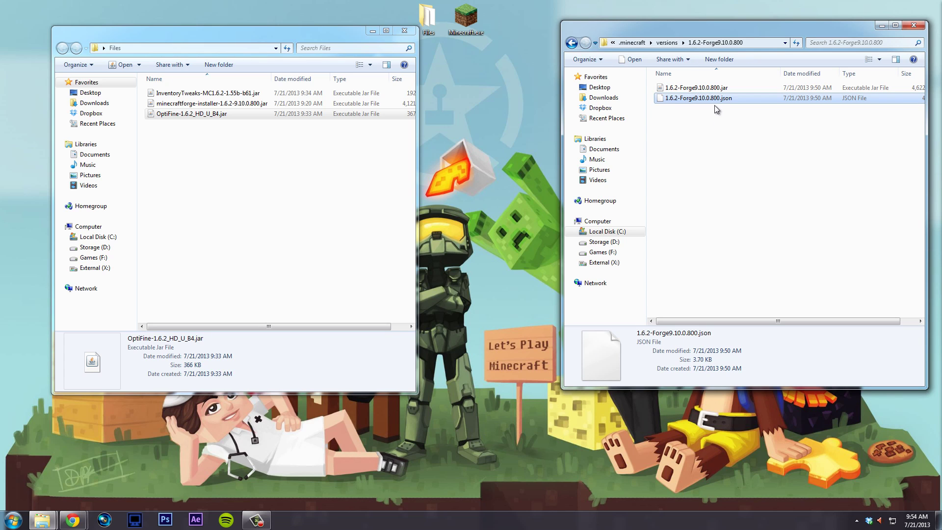
right_click(713, 103)
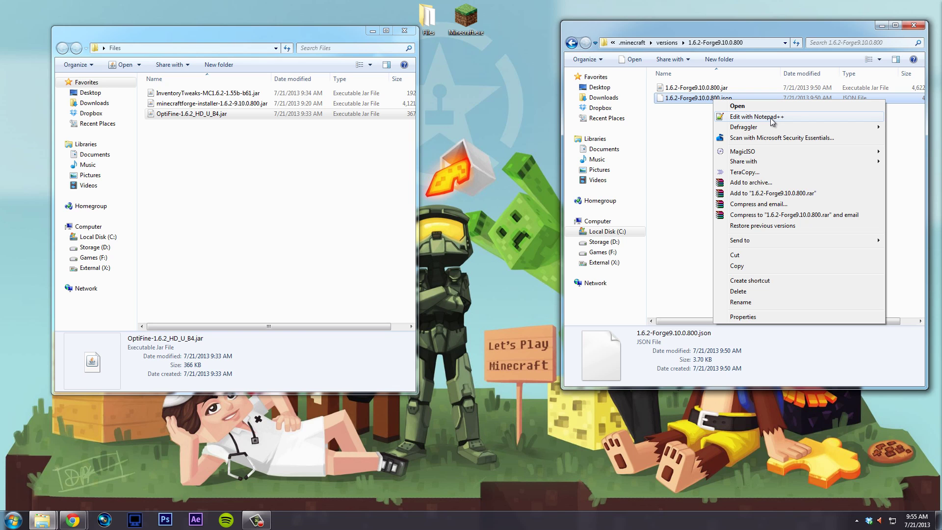
left_click(771, 117)
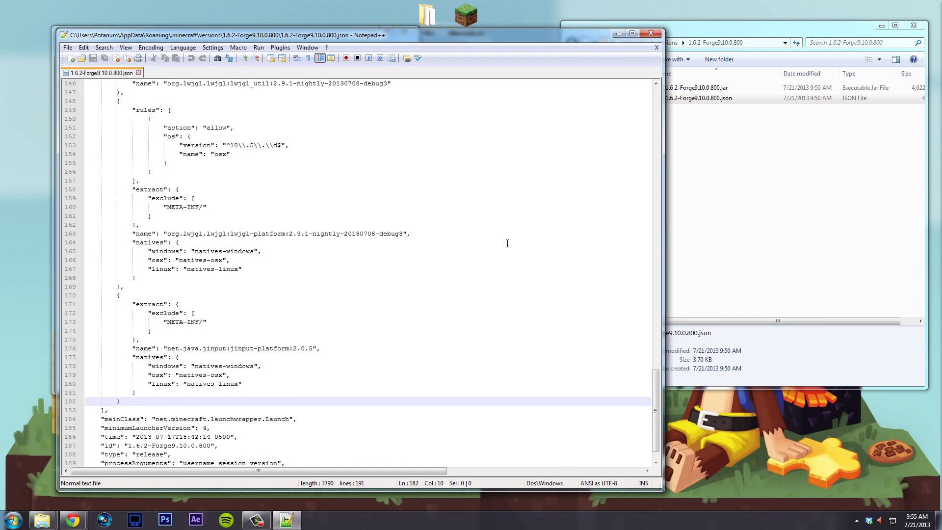
- Place the caret after the closing brace of the json's last library entry
scroll(509, 242, "down", 1)
scroll(490, 242, "up", 20)
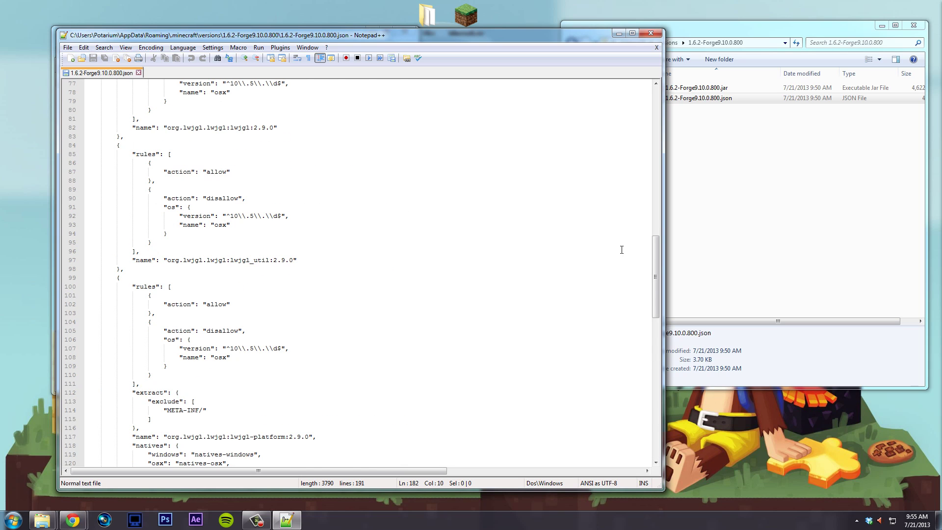
left_click_drag(654, 258, 662, 98)
left_click_drag(581, 36, 645, 26)
left_click(460, 159)
scroll(441, 213, "down", 12)
scroll(452, 242, "up", 12)
scroll(377, 159, "down", 8)
scroll(435, 223, "down", 17)
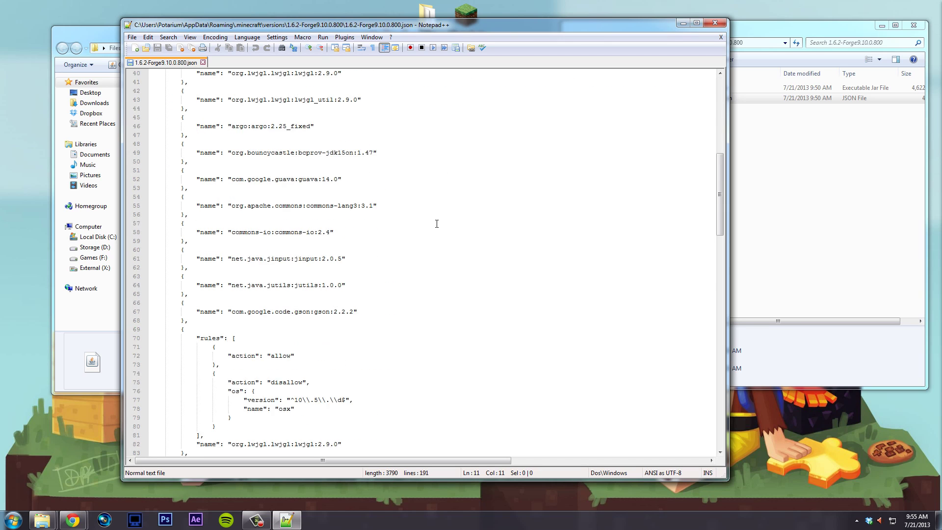
scroll(442, 249, "down", 20)
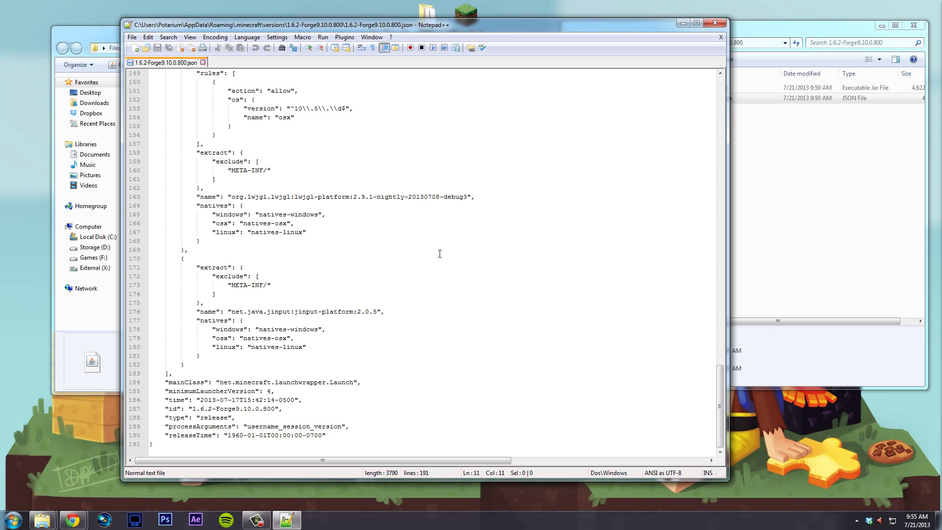
left_click(209, 366)
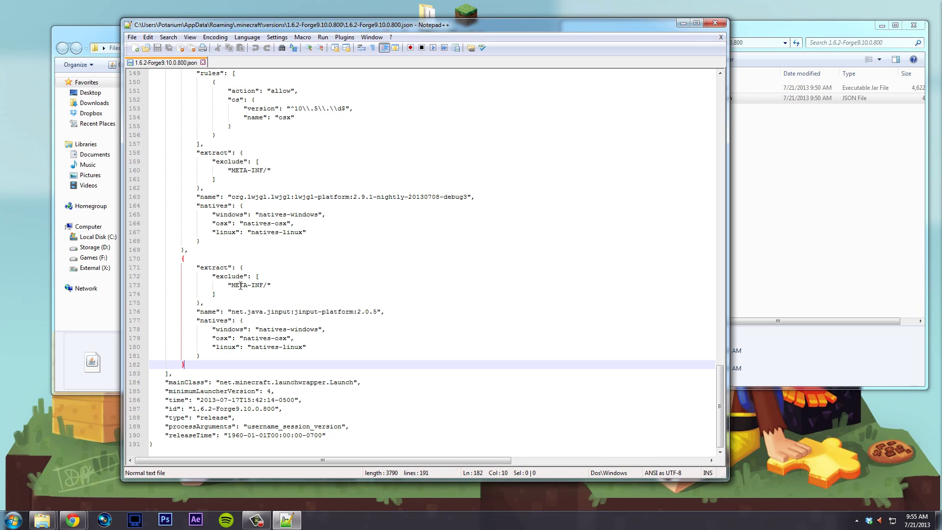
left_click_drag(234, 288, 263, 287)
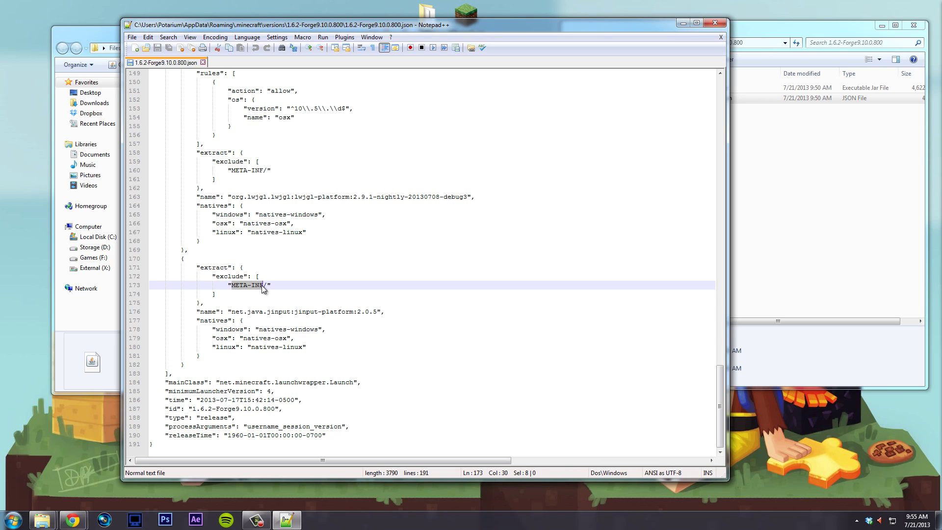
double_click(173, 382)
left_click(172, 374)
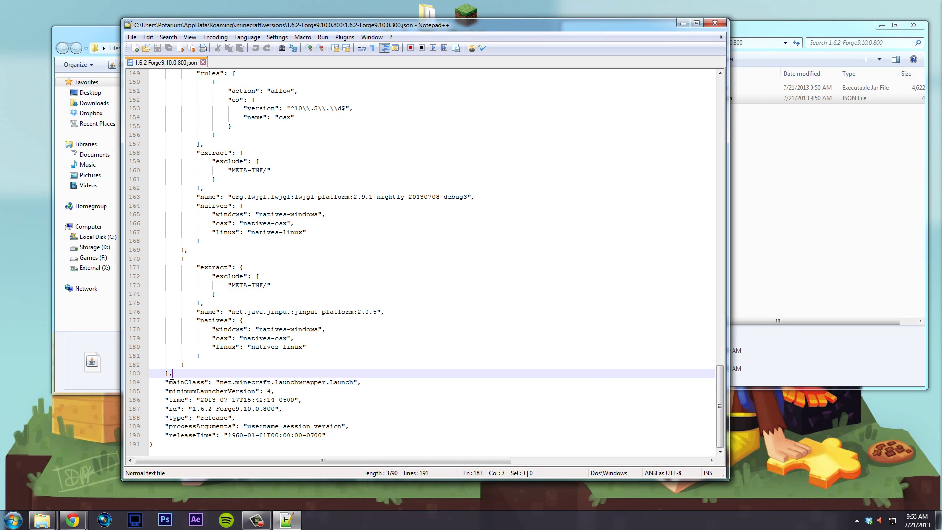
left_click(188, 366)
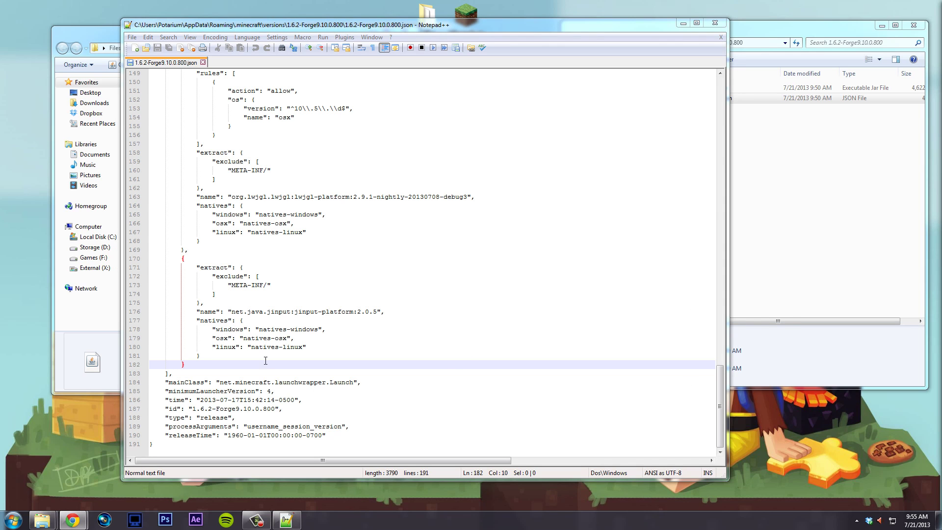
type(", { \"name\": \"net.optifine:optifine:1.6.2_HD_U_B4\", \"url\": \"http://optifine.net/\" }")
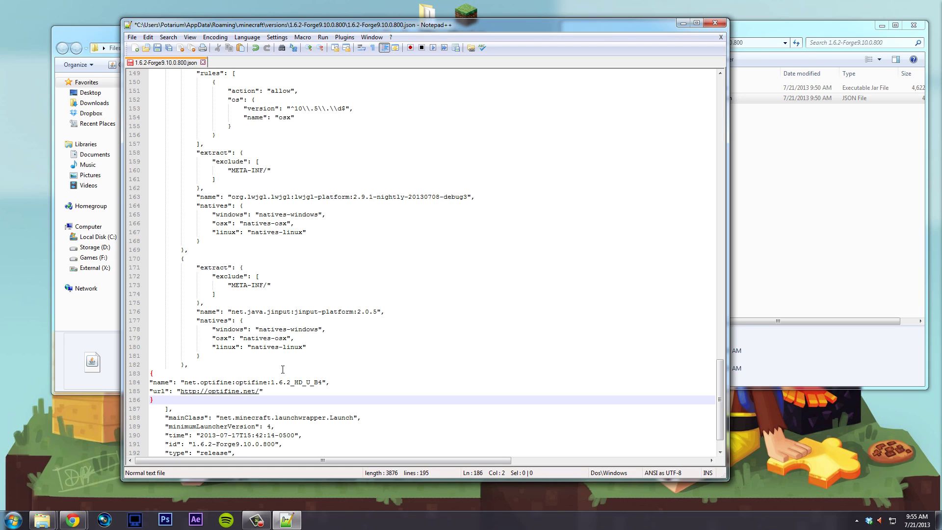
left_click(283, 369)
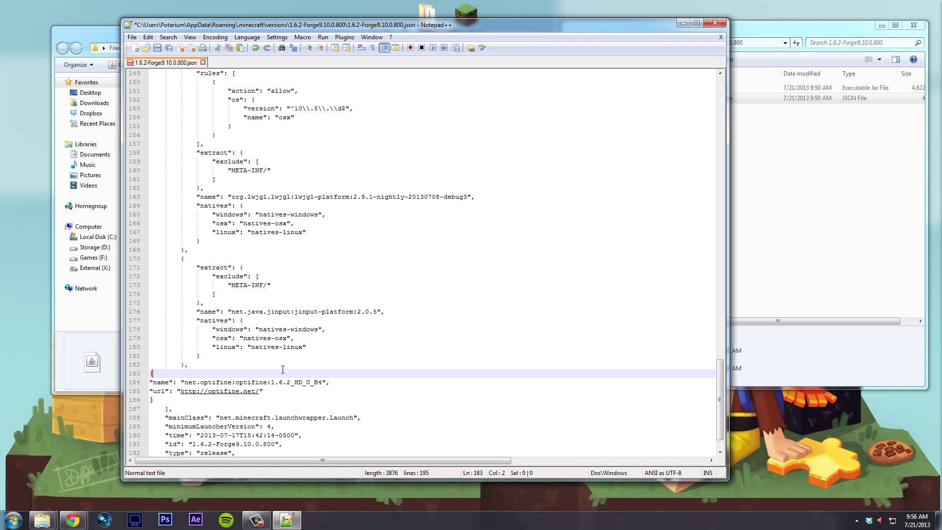
left_click(184, 364)
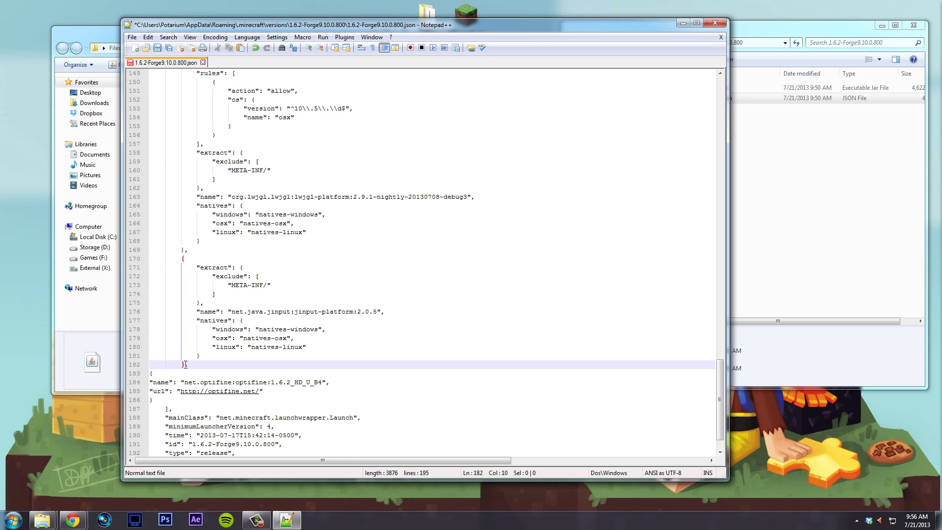
left_click_drag(184, 365, 187, 364)
left_click(190, 382)
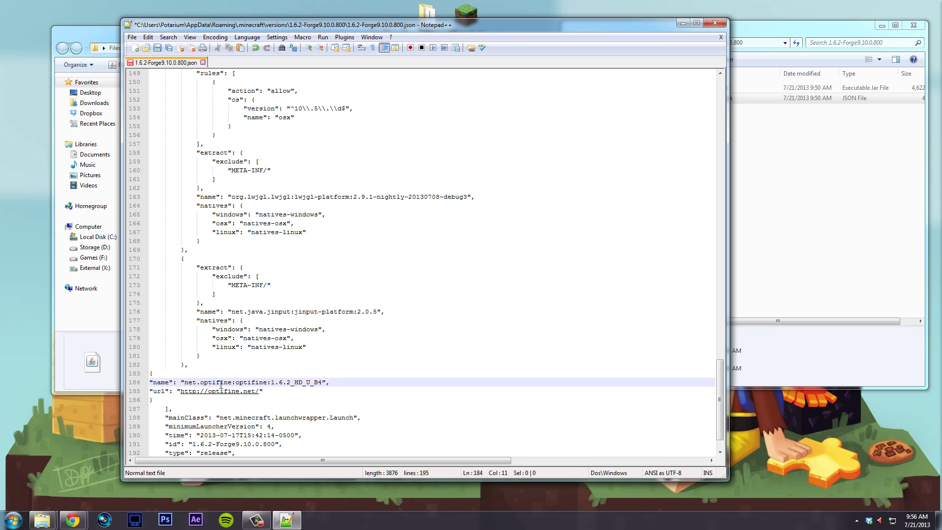
left_click(200, 400)
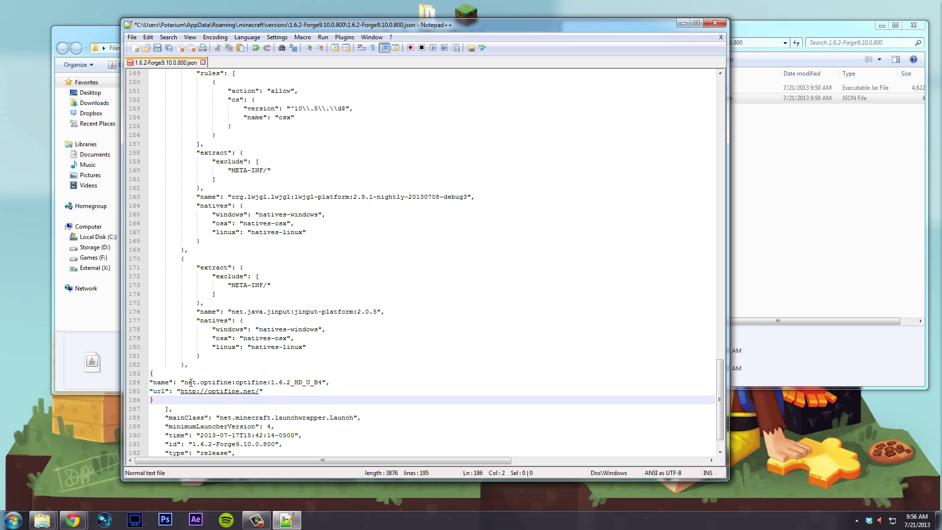
left_click_drag(201, 383, 323, 383)
- Browse Explorer to .minecraft\libraries\net and select the optifine folder
left_click(826, 299)
key("BackSpace")
key("BackSpace")
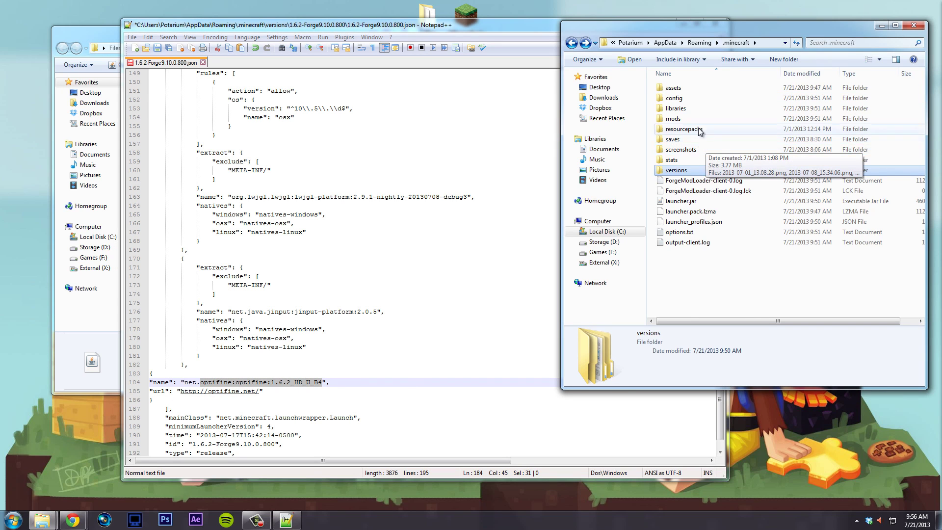
double_click(709, 110)
double_click(701, 128)
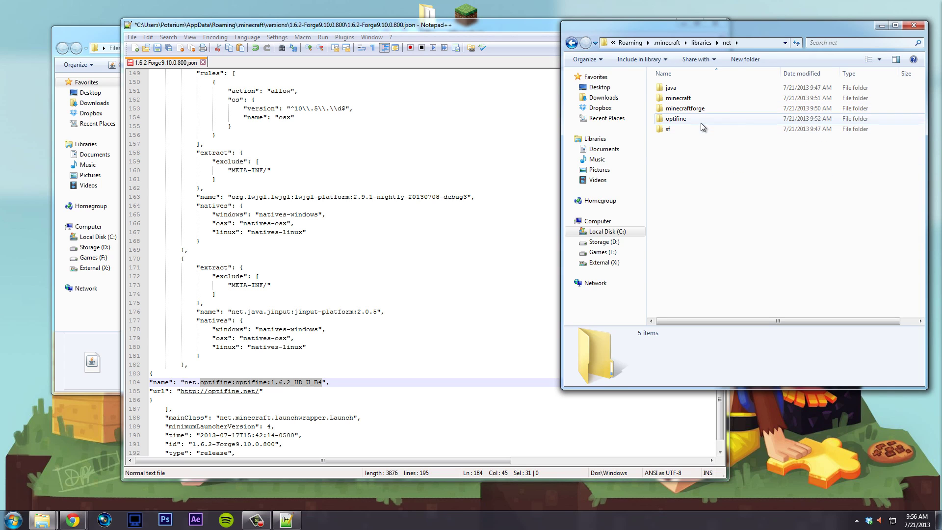
left_click(696, 118)
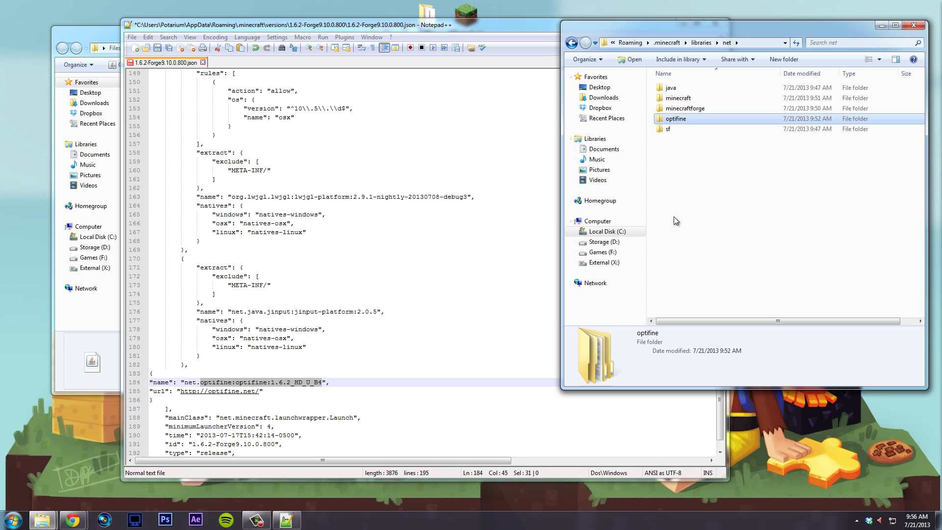
- Open optifine\optifine\1.6.2_HD_U_B4 to confirm the OptiFine jar is there
double_click(687, 119)
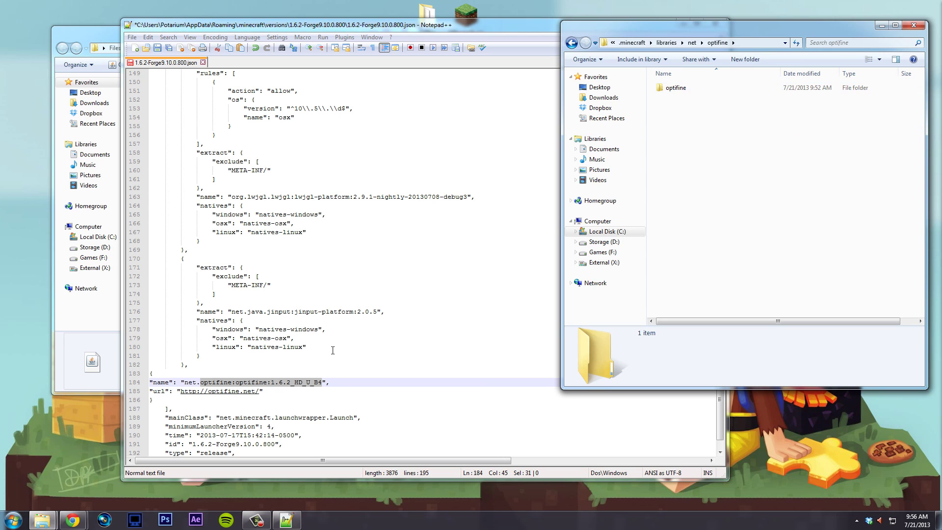
double_click(687, 89)
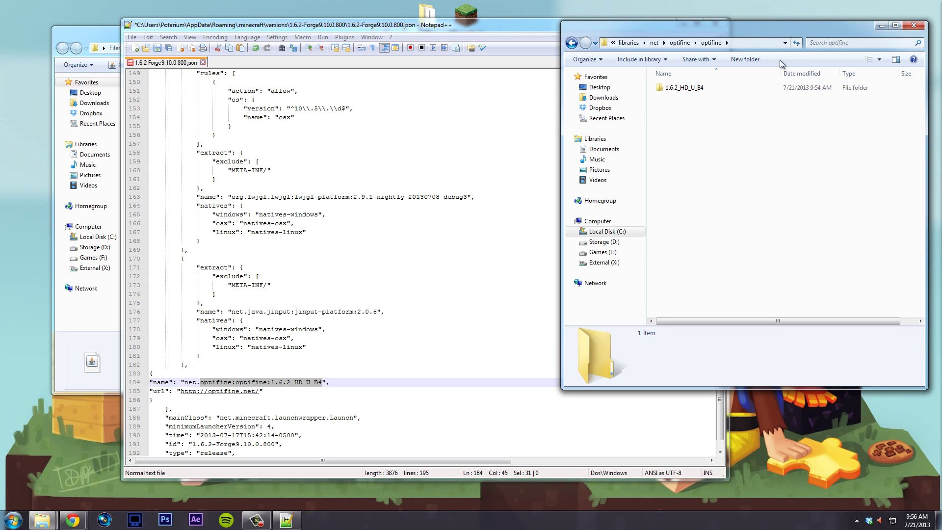
double_click(703, 89)
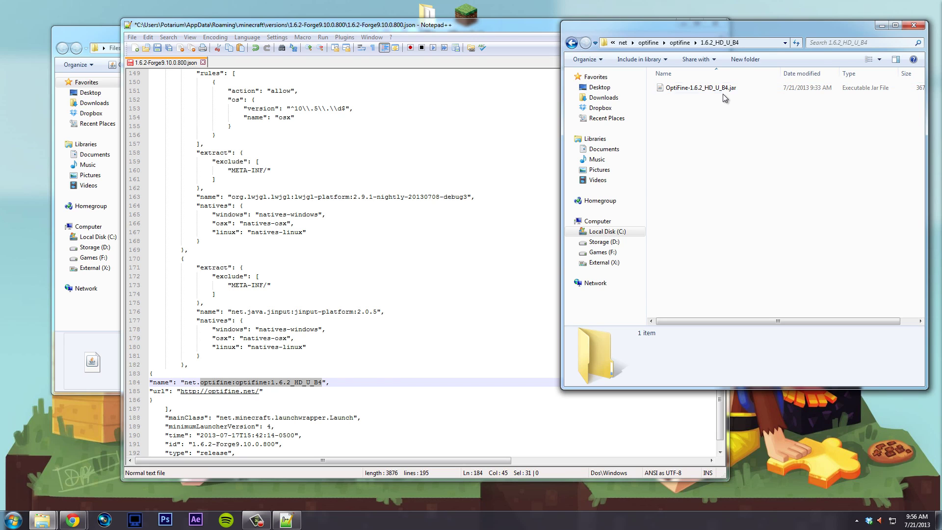
- Save the edited Forge json in Notepad++ and close the editor
left_click(289, 383)
scroll(252, 387, "down", 1)
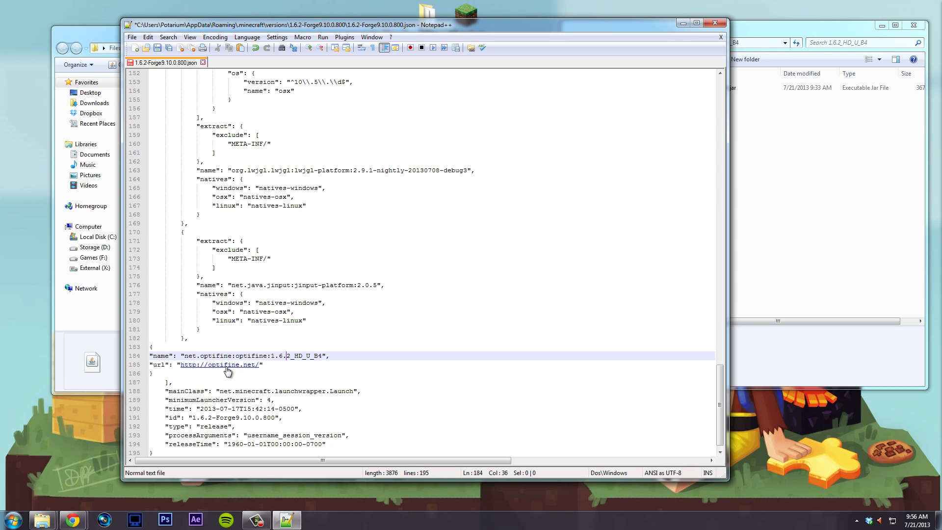
left_click(318, 303)
key("ctrl+s")
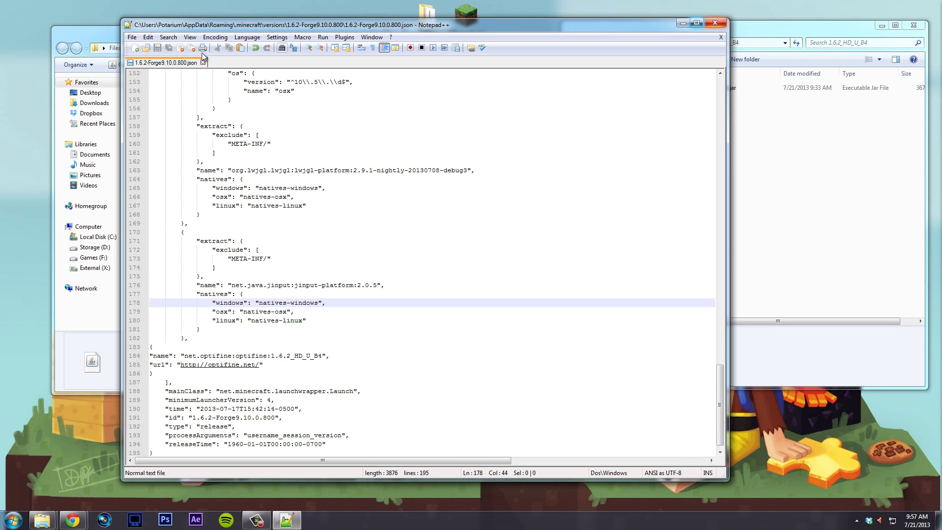
left_click(716, 24)
- Go back up to .minecraft and start the Minecraft launcher
key("BackSpace")
key("BackSpace")
key("BackSpace")
key("BackSpace")
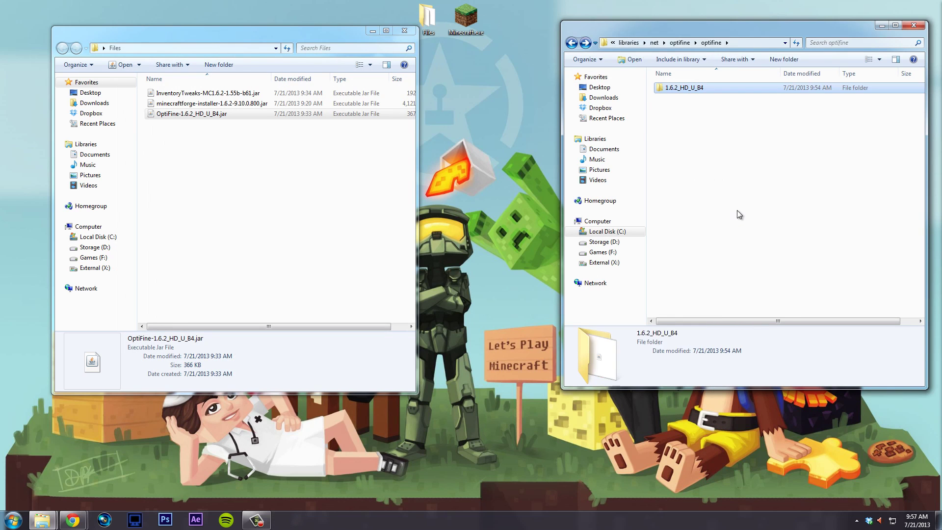
key("BackSpace")
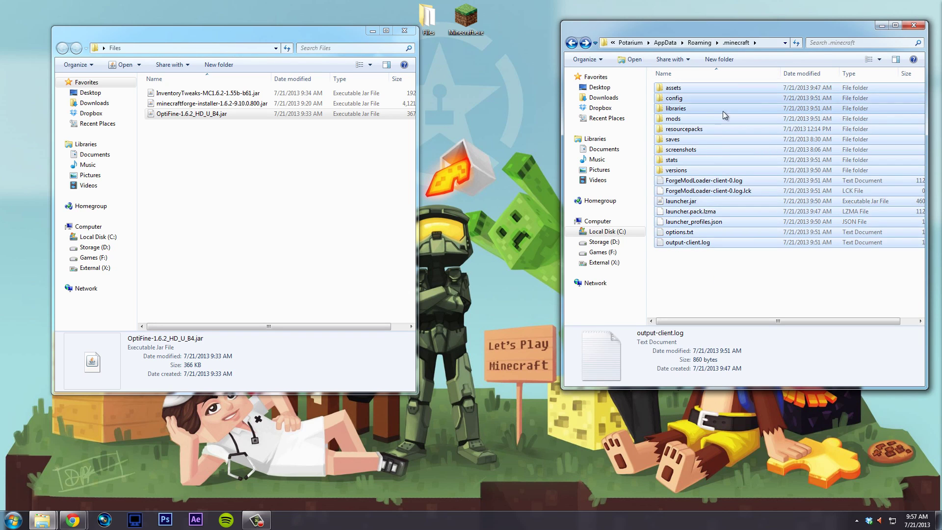
double_click(469, 19)
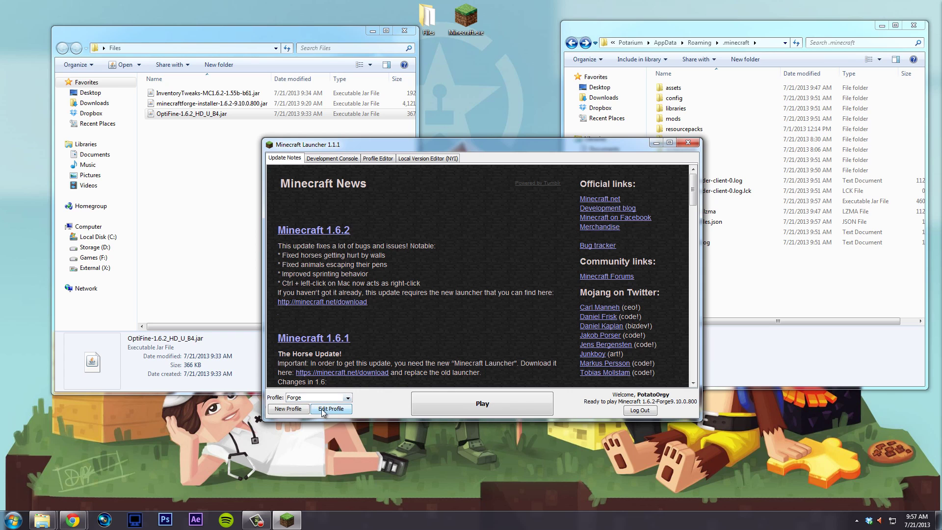
- Open the Forge profile in the Profile Editor and enable JVM arguments with -Xmx2G memory
left_click(325, 398)
left_click(334, 416)
left_click(335, 411)
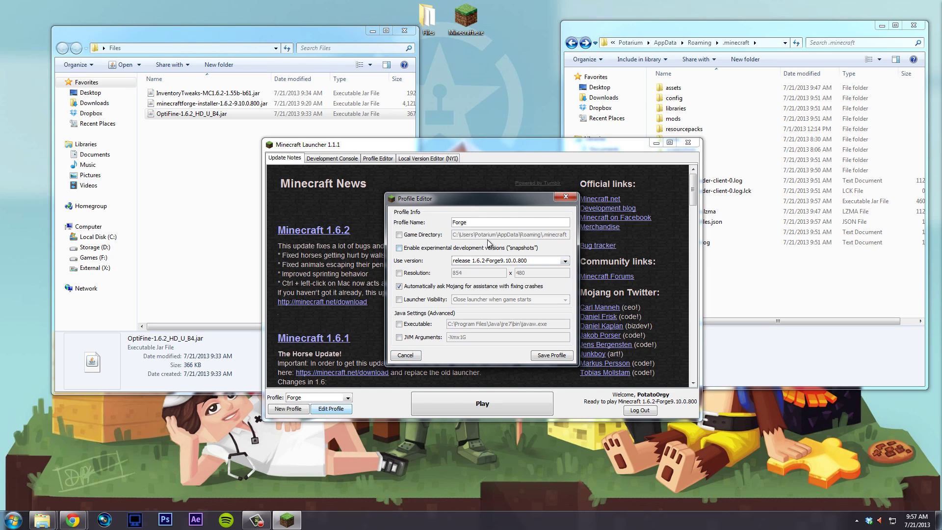
left_click(429, 340)
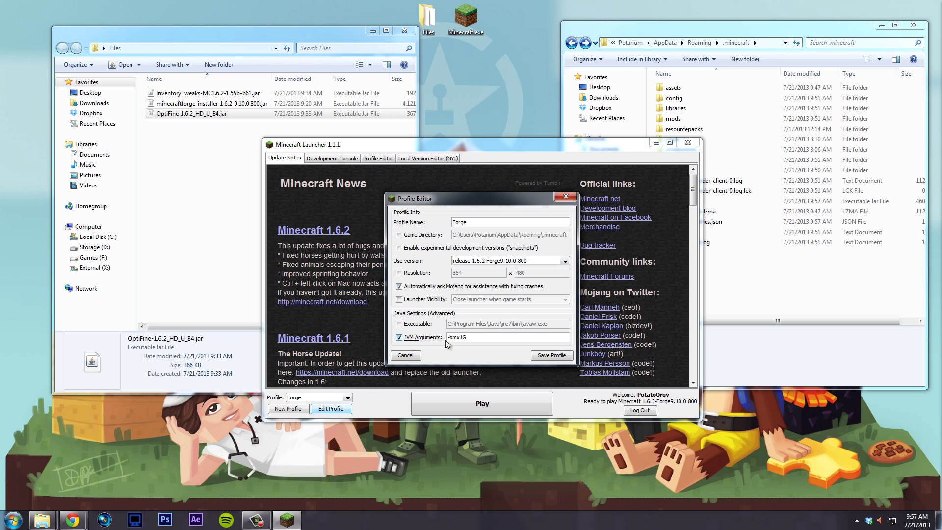
left_click(463, 337)
key("BackSpace")
type("2")
- Append -Dfml.ignorePatchDiscrepancies=true, enable 1280×720 resolution, and save the Forge and Optifine profile
type("-Dfml.ignorePatchDiscrepancies=true")
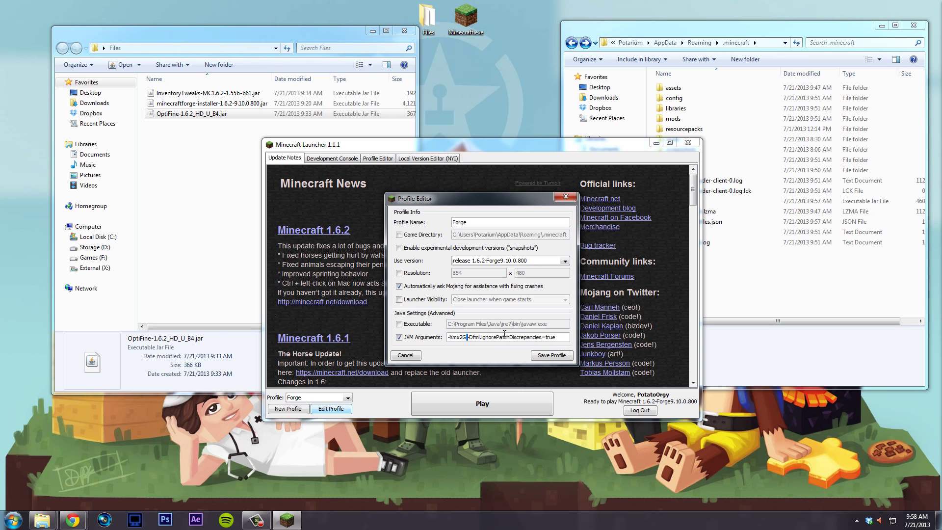
left_click_drag(482, 337, 529, 337)
left_click(529, 337)
double_click(512, 337)
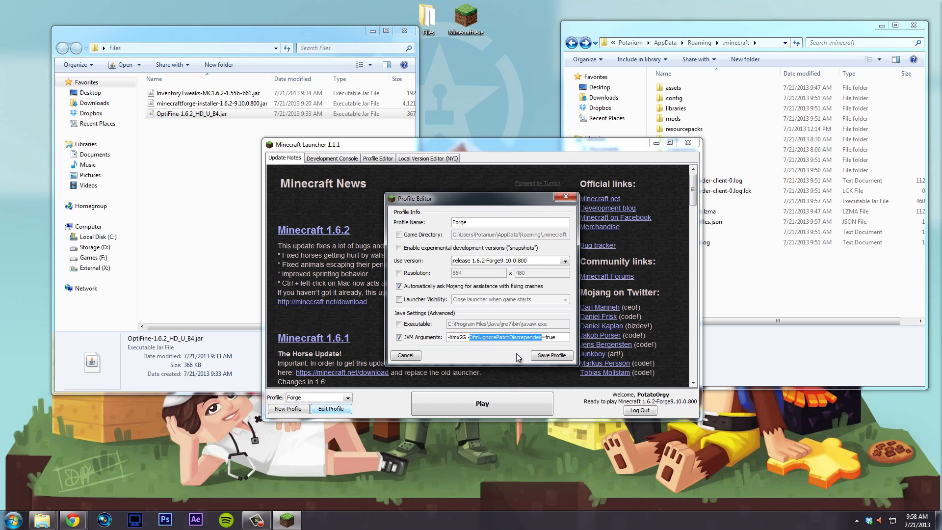
left_click(514, 337)
left_click(420, 274)
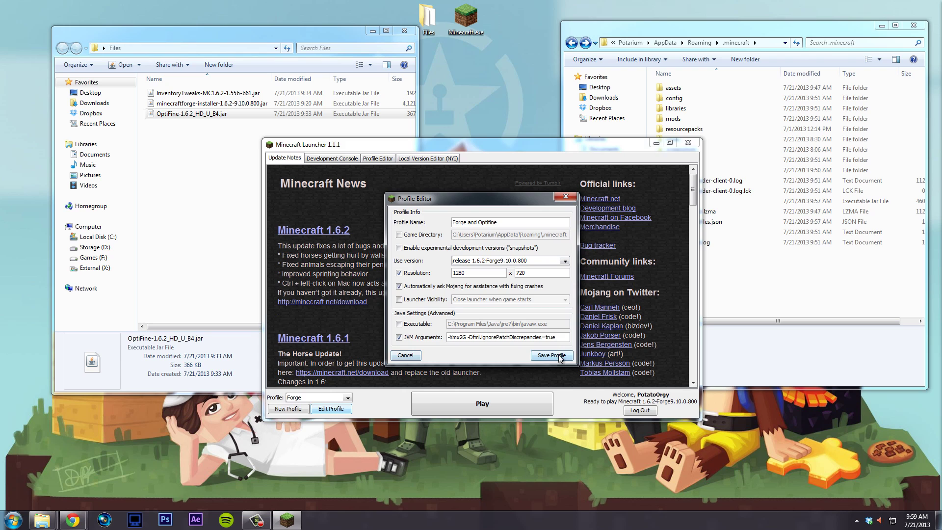
left_click(552, 355)
- Launch the game with the new profile and set the interface scale to Normal in Video Settings
left_click(320, 398)
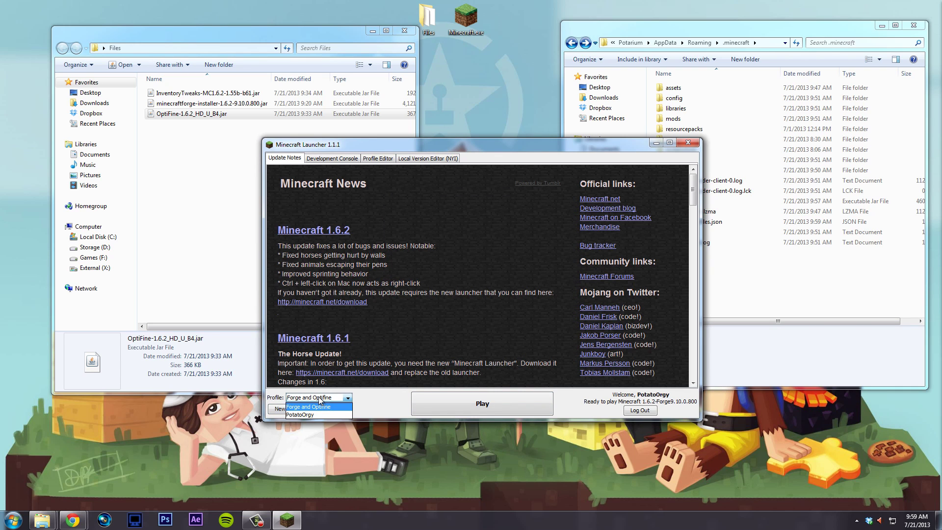
left_click(452, 399)
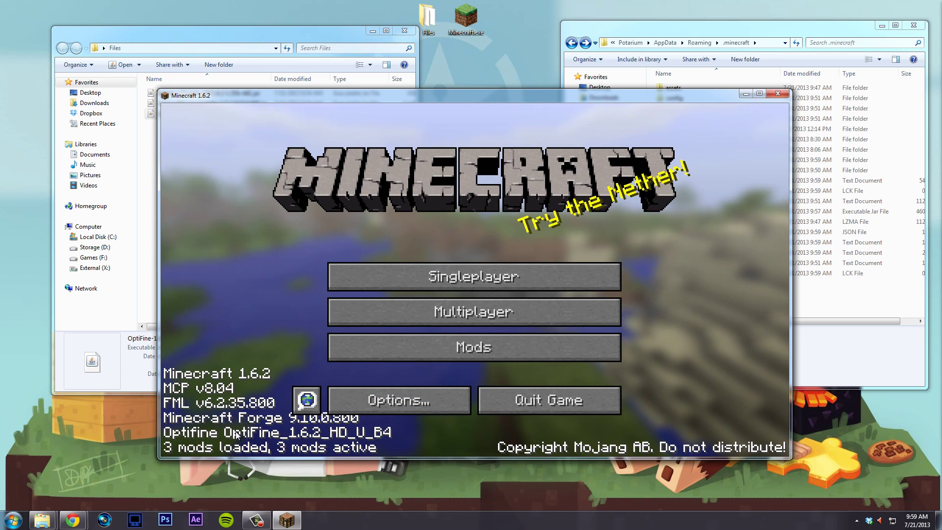
left_click(408, 401)
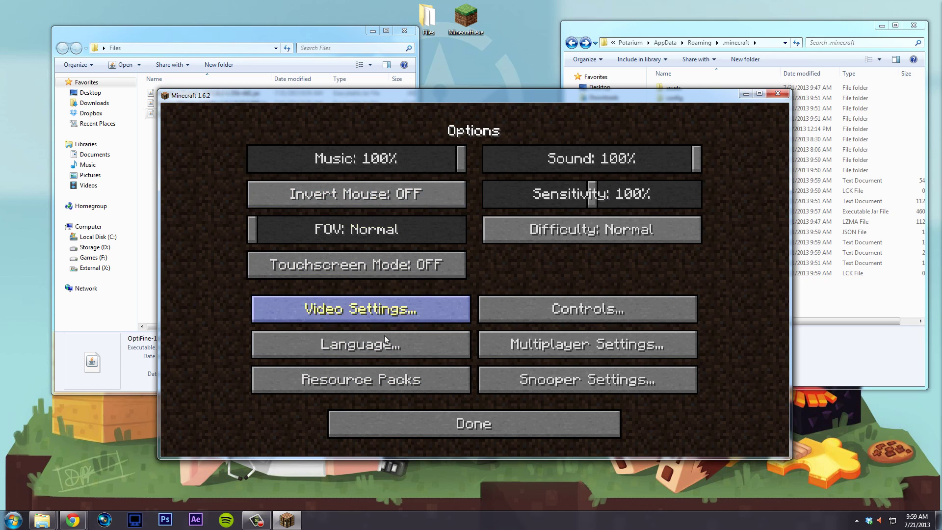
left_click(393, 313)
left_click(399, 261)
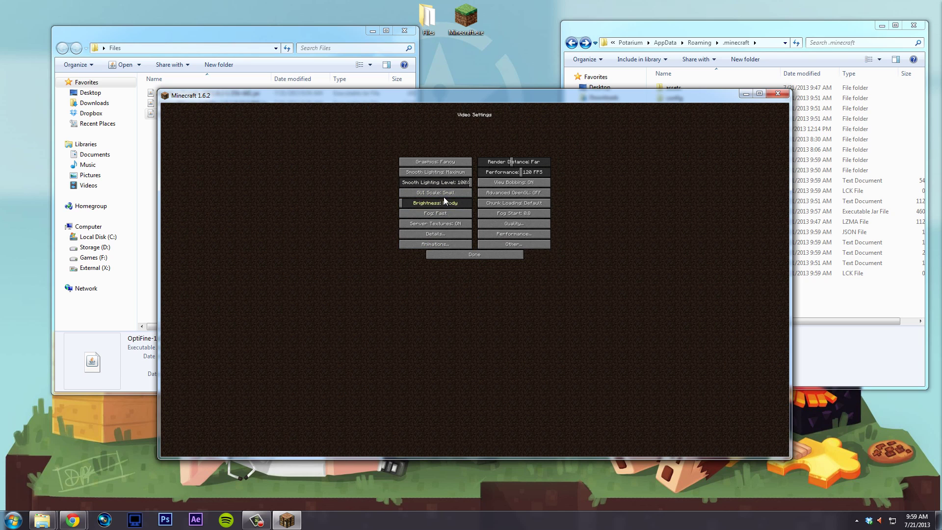
left_click(443, 194)
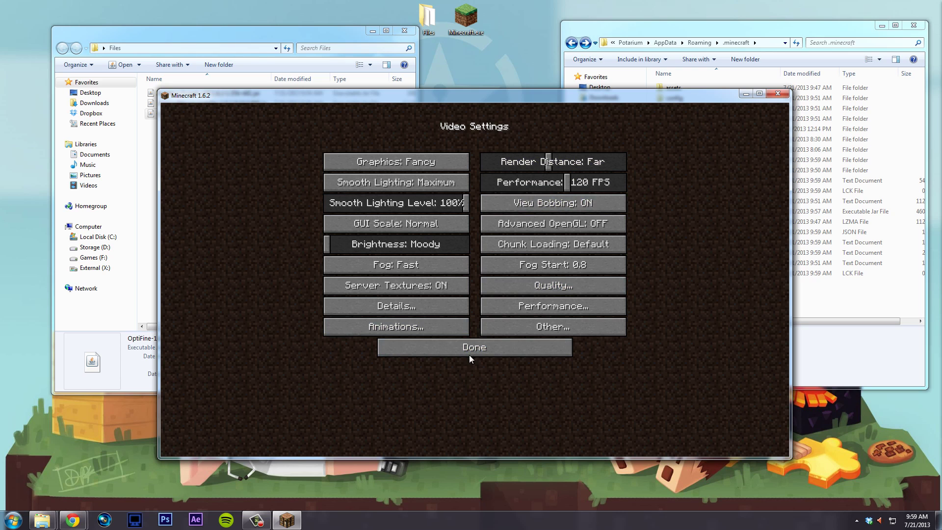
left_click(469, 350)
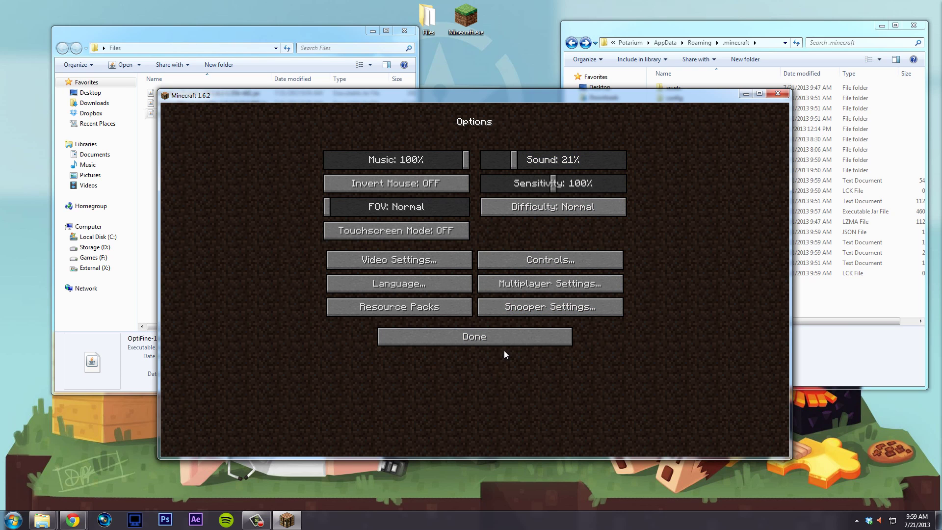
left_click(459, 338)
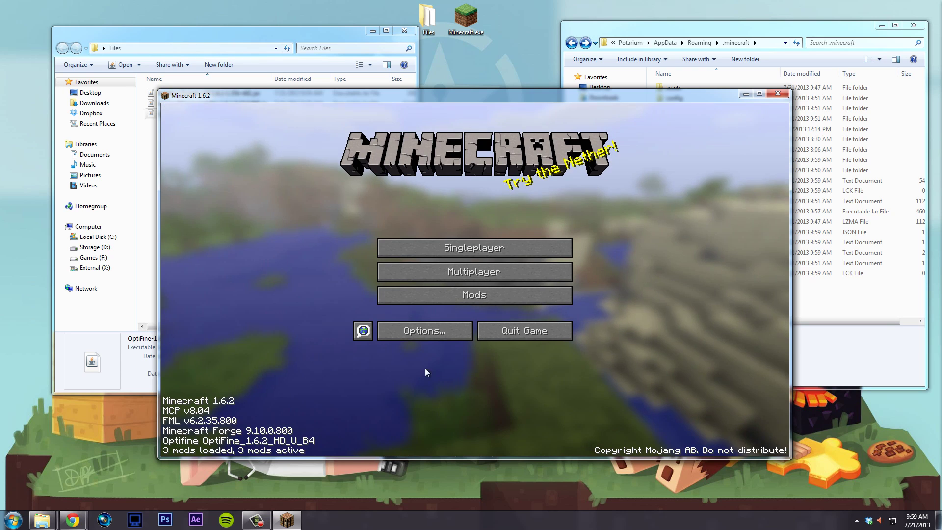
- Confirm OptiFine in the mod list, then load the HAHDCOAR single-player world
left_click(462, 296)
left_click(219, 214)
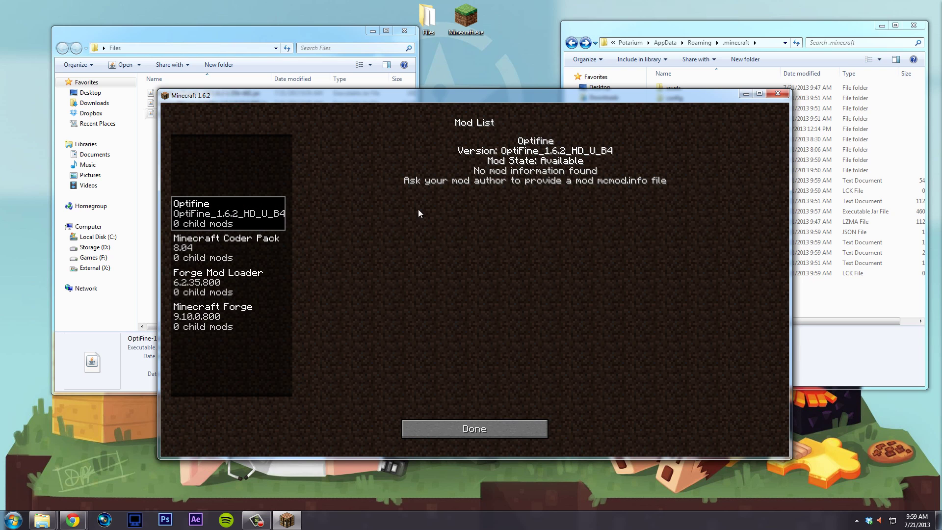
left_click(489, 426)
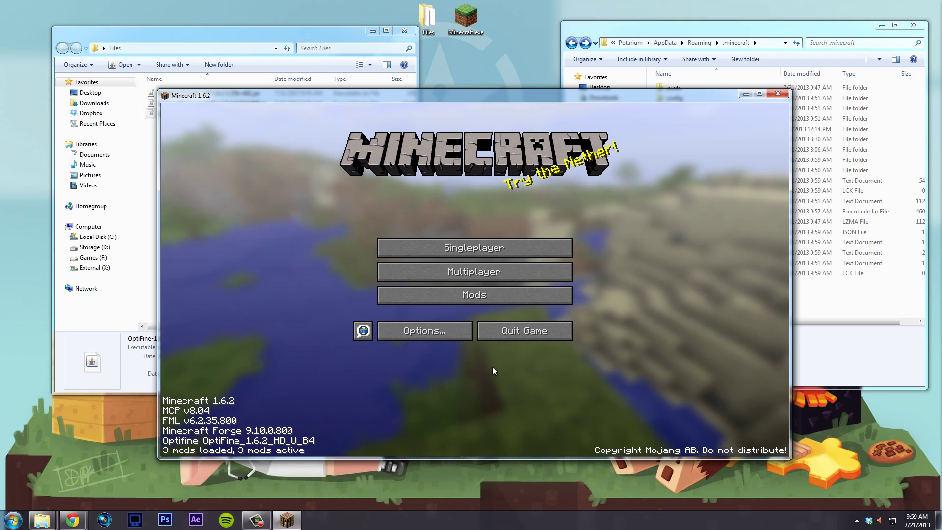
left_click(475, 248)
left_click(414, 249)
double_click(414, 249)
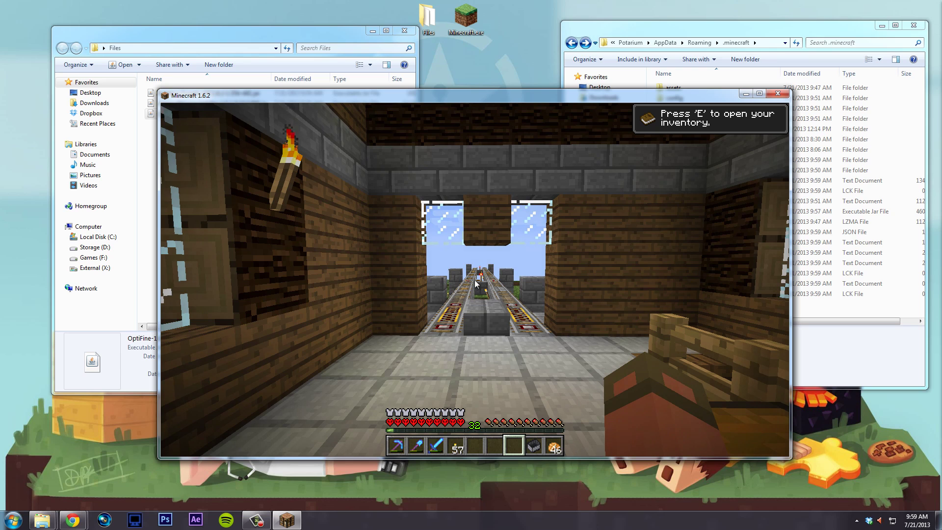
- Open the inventory, pause the game, and look at the resource pack options
key("e")
key("e")
key("Escape")
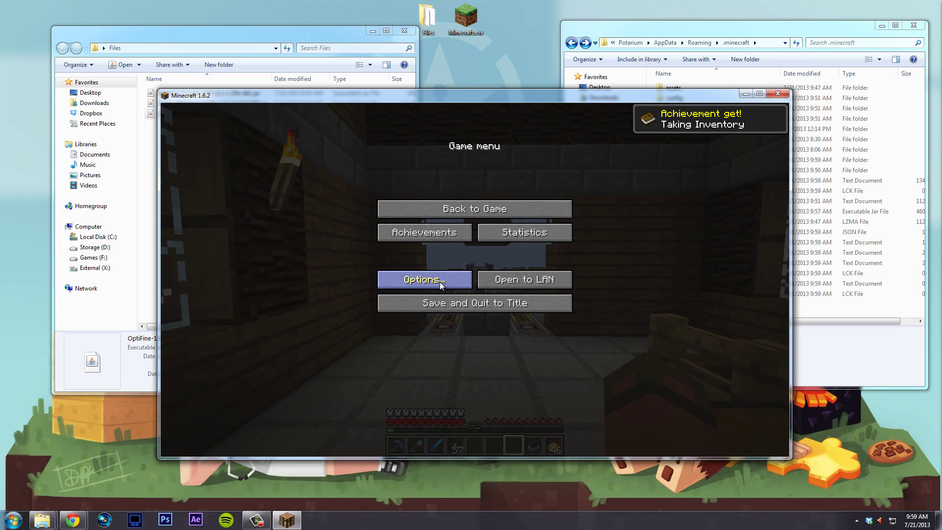
left_click(439, 282)
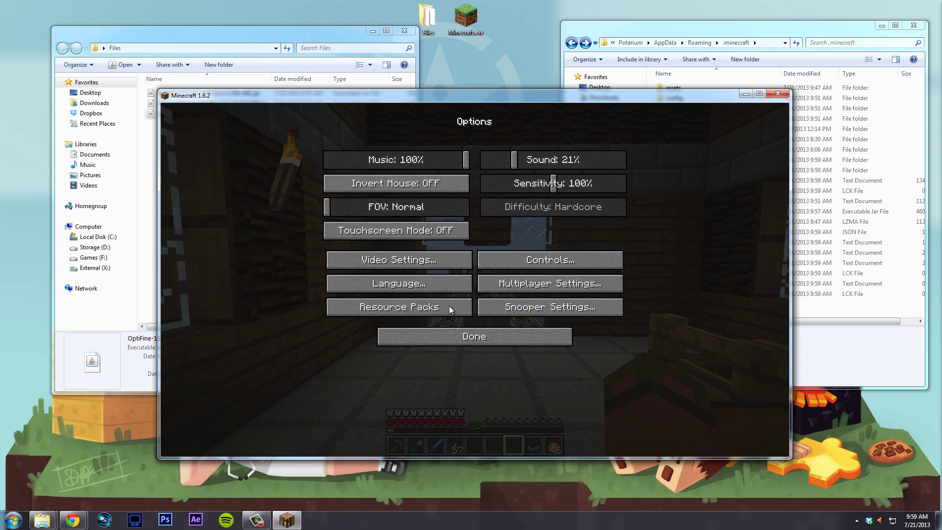
left_click(434, 309)
left_click(550, 418)
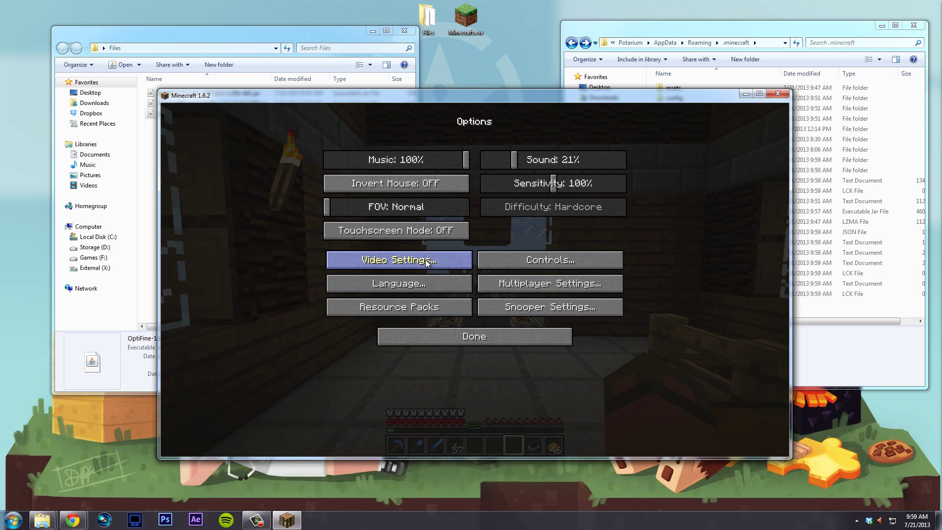
- Review the Animations and Performance video settings, then save, quit to title, and exit the game
left_click(425, 260)
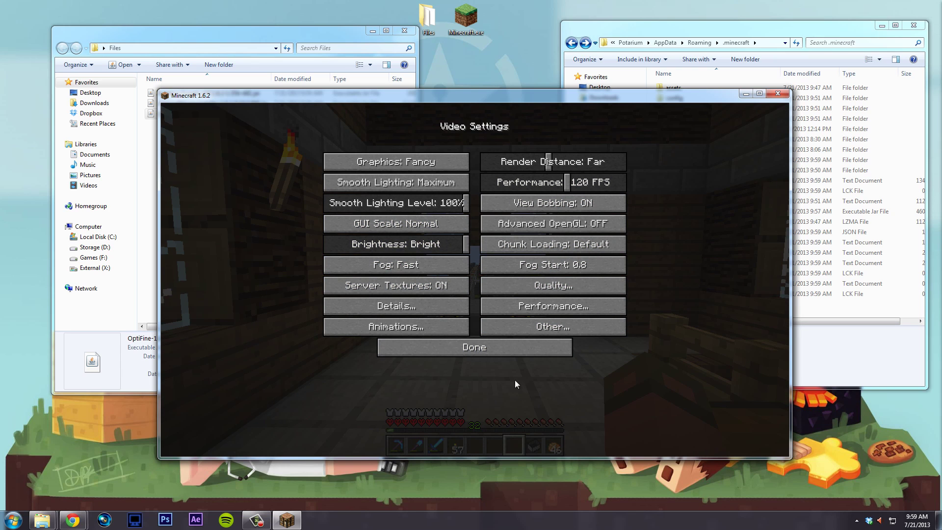
left_click(452, 324)
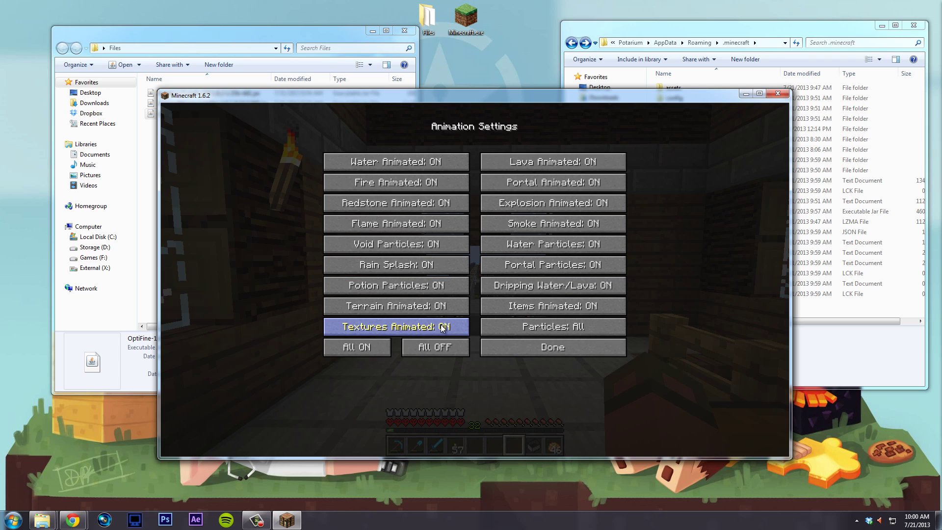
left_click(540, 352)
left_click(556, 305)
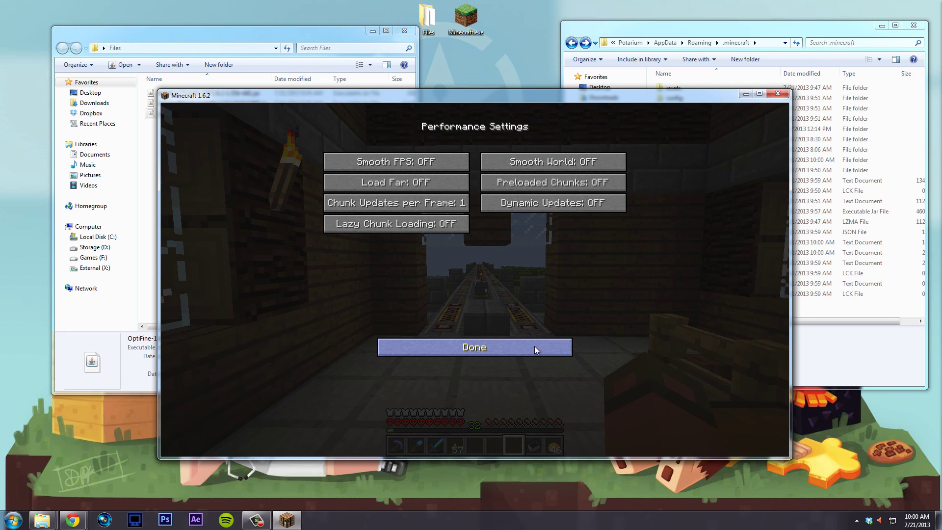
left_click(534, 347)
left_click(535, 347)
left_click(534, 347)
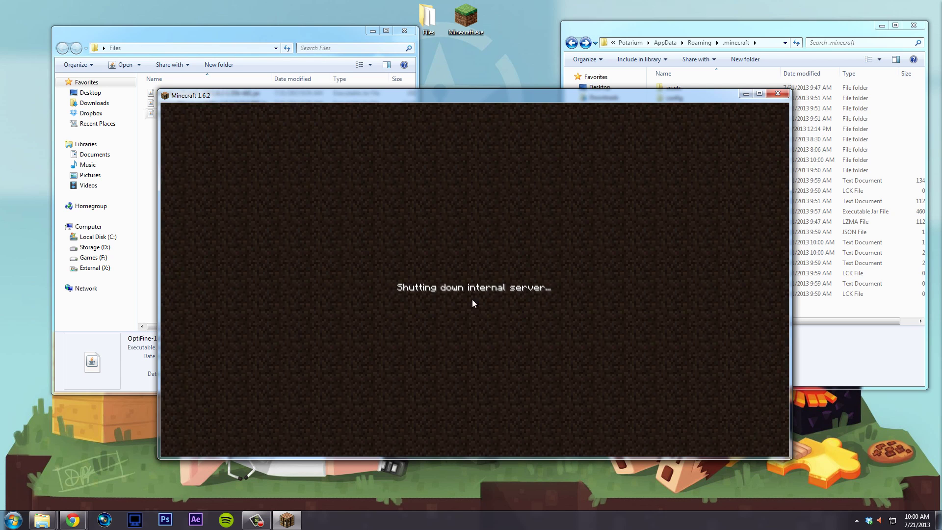
left_click(534, 305)
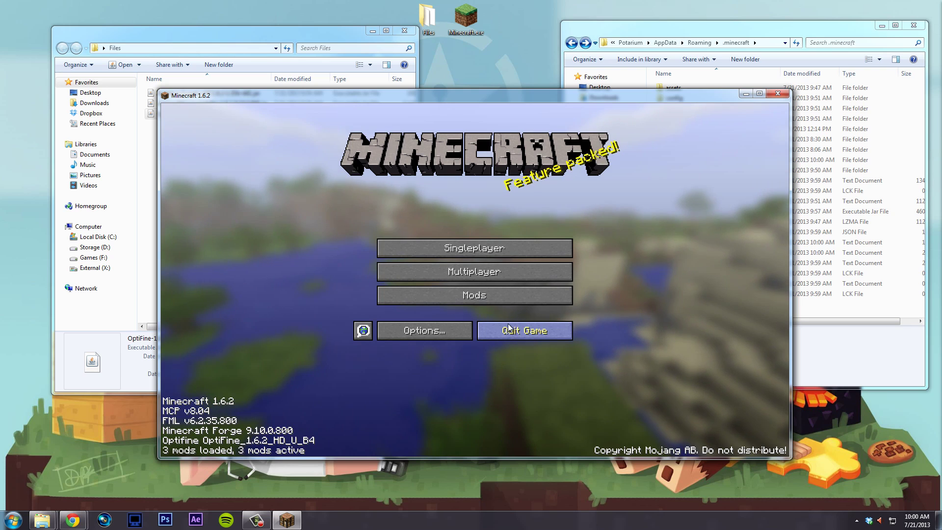
left_click(516, 330)
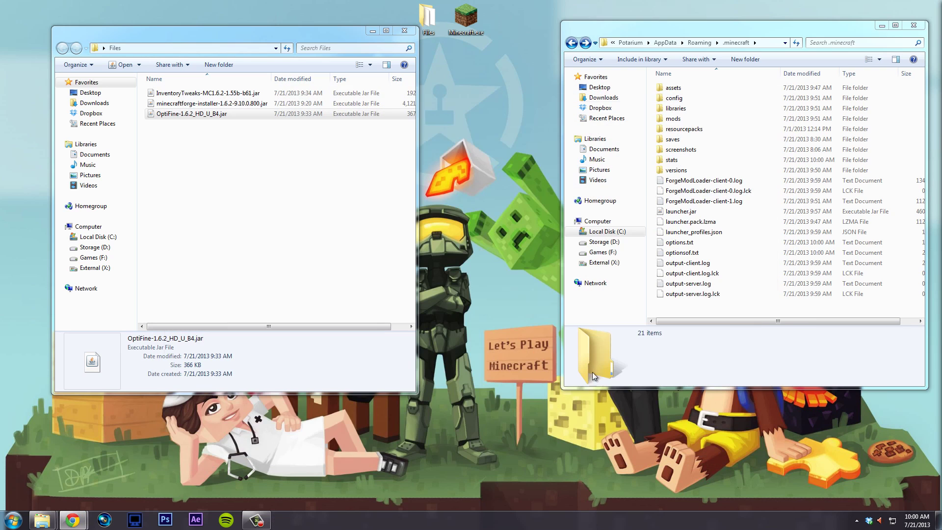
- Paste InventoryTweaks-MC1.6.2-1.55b-b61.jar into the .minecraft mods folder and start the Minecraft launcher
double_click(706, 122)
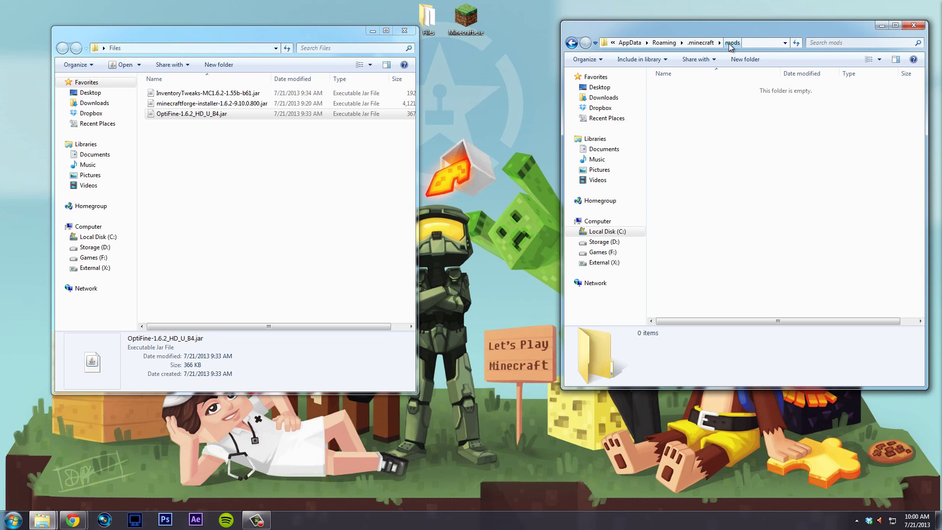
left_click(699, 44)
double_click(682, 122)
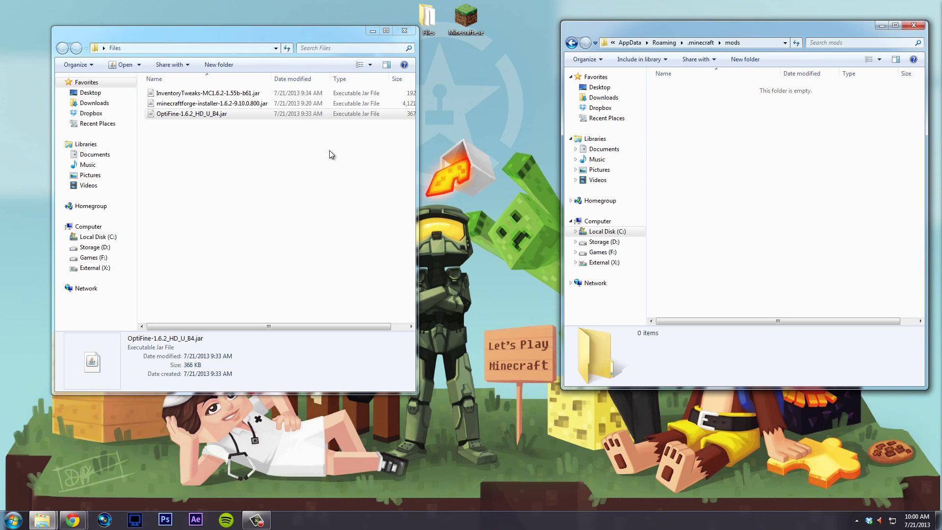
left_click(250, 144)
left_click(206, 93)
left_click(750, 191)
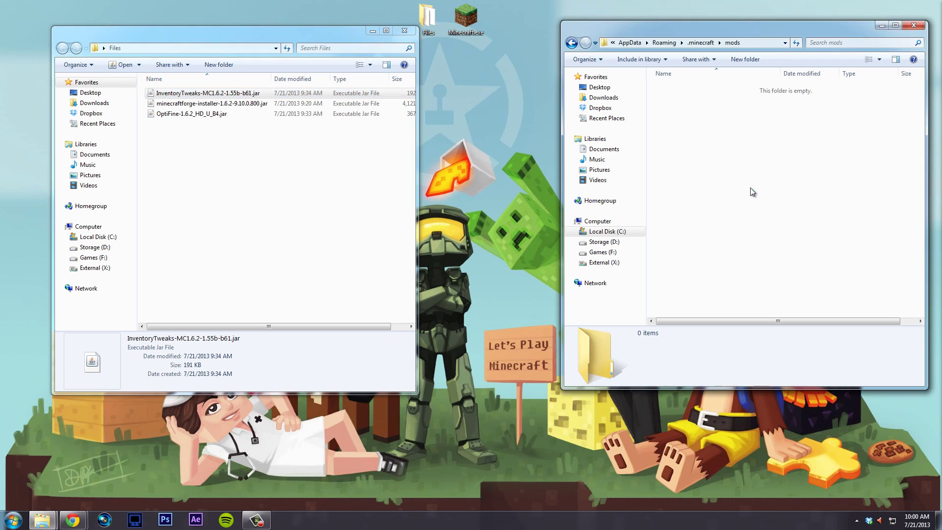
key("ctrl+v")
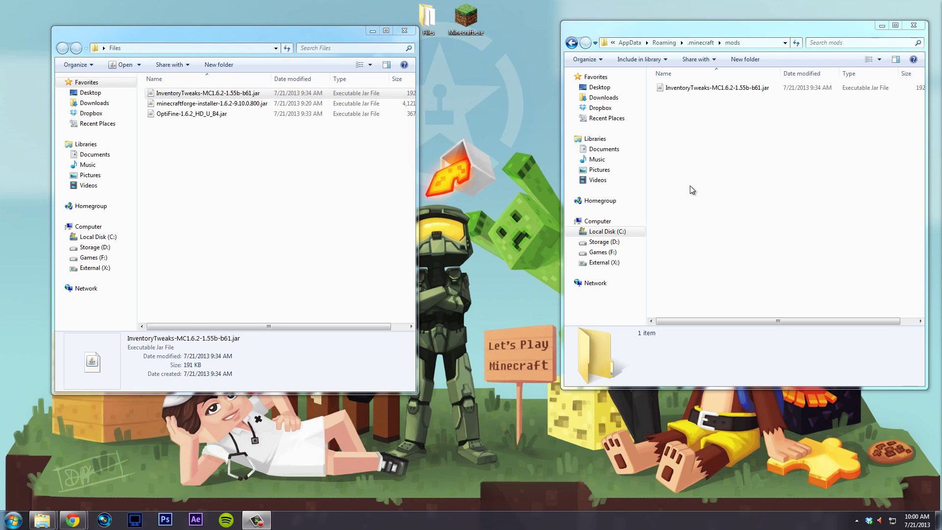
double_click(476, 14)
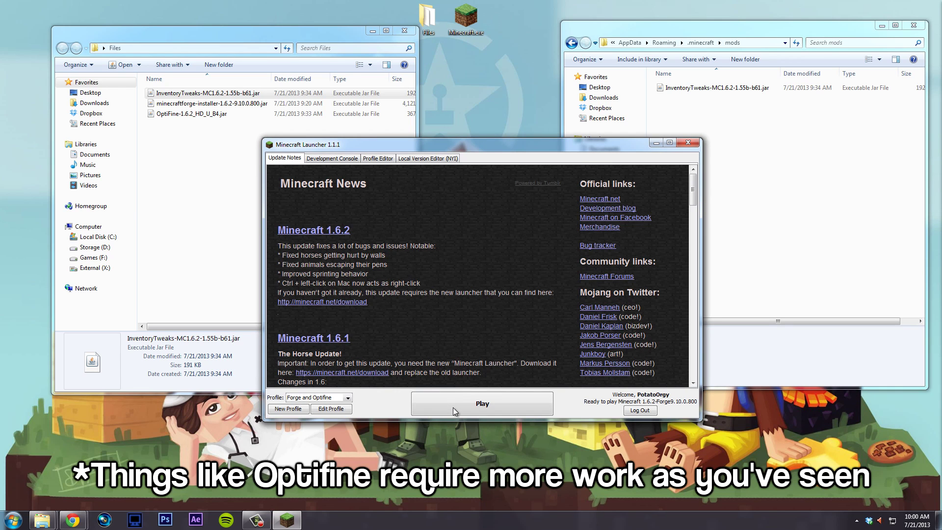
- Launch the game, confirm Inventory Tweaks in the mod list, and load the saved world
left_click(453, 407)
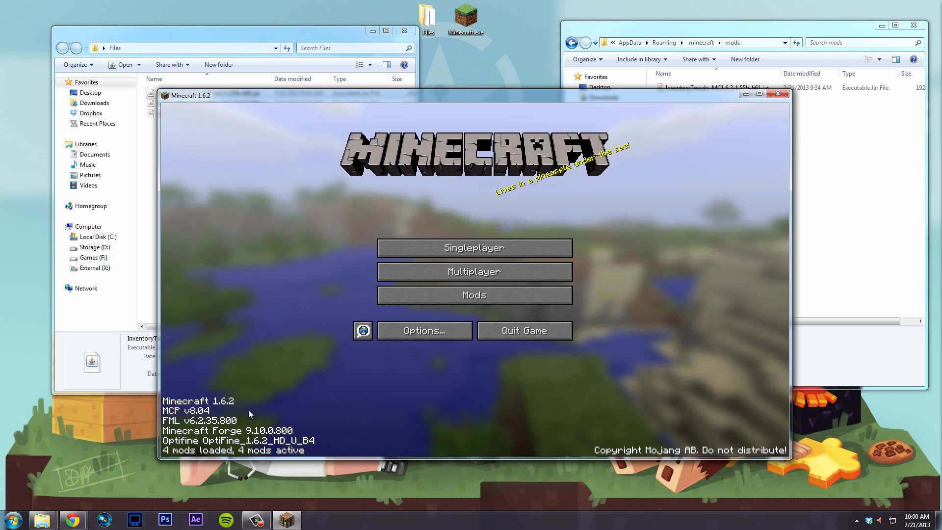
left_click(463, 307)
left_click(230, 332)
left_click(463, 431)
left_click(490, 249)
double_click(465, 250)
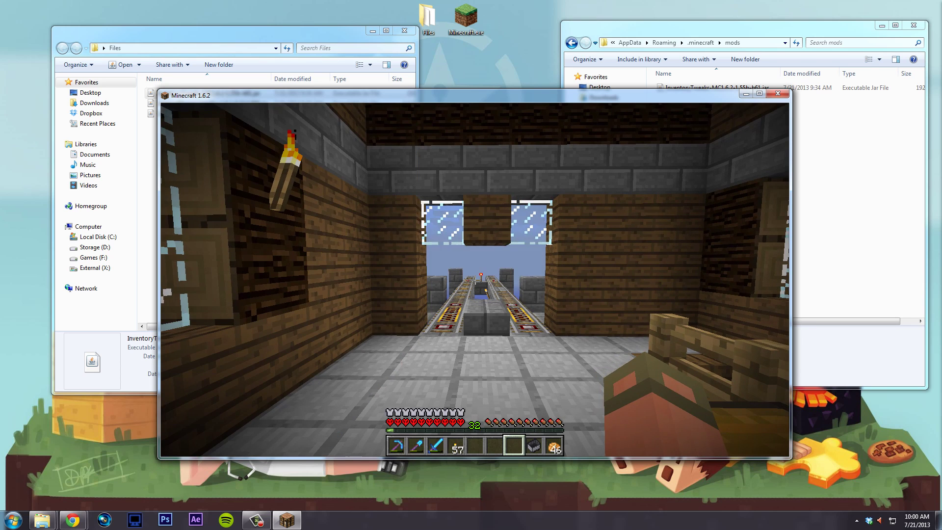
- Scatter the axe, cobblestone, fence, stone and arrows in the inventory, then middle-click to sort them
key("e")
left_click(494, 310)
left_click(493, 324)
left_click(439, 324)
left_click(457, 306)
left_click(475, 324)
left_click(475, 307)
left_click(528, 324)
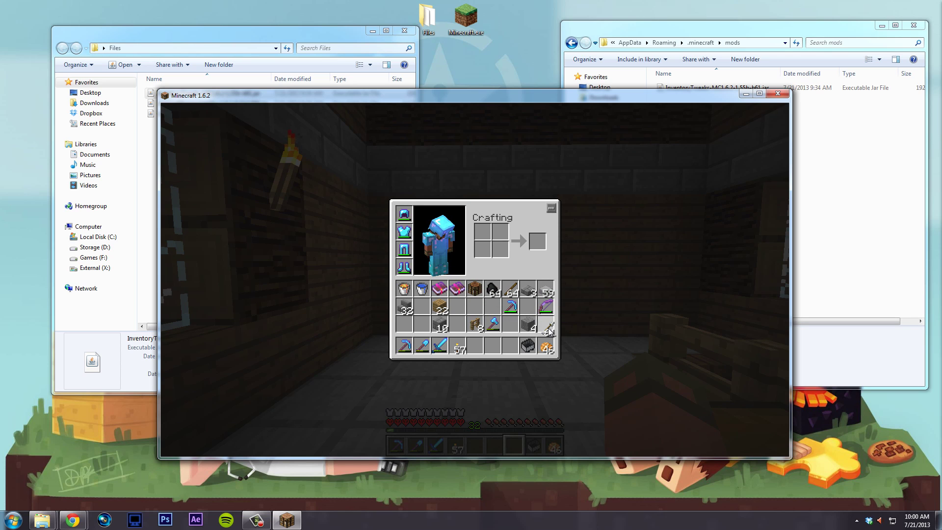
mouse_move(543, 320)
left_mouse_down()
mouse_move(432, 320)
mouse_move(546, 323)
mouse_move(535, 310)
left_mouse_up()
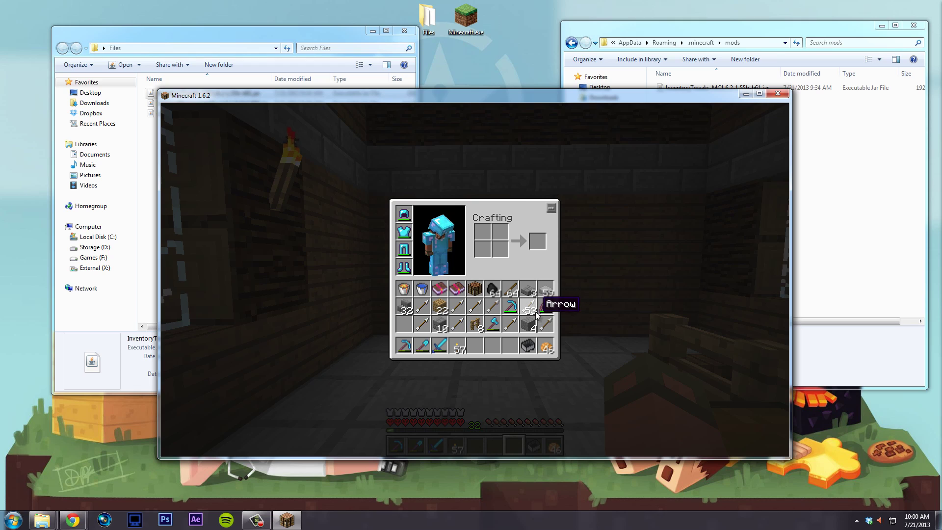
middle_click(533, 323)
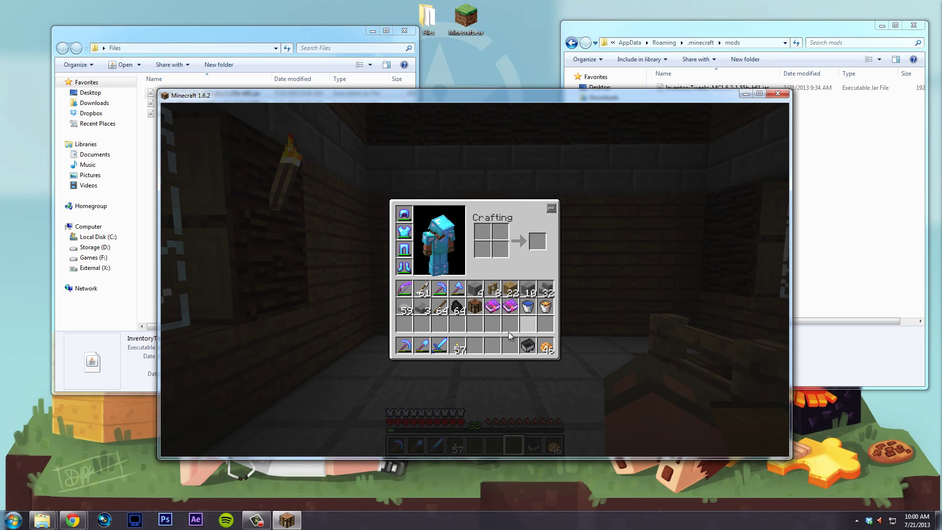
key("e")
key("w")
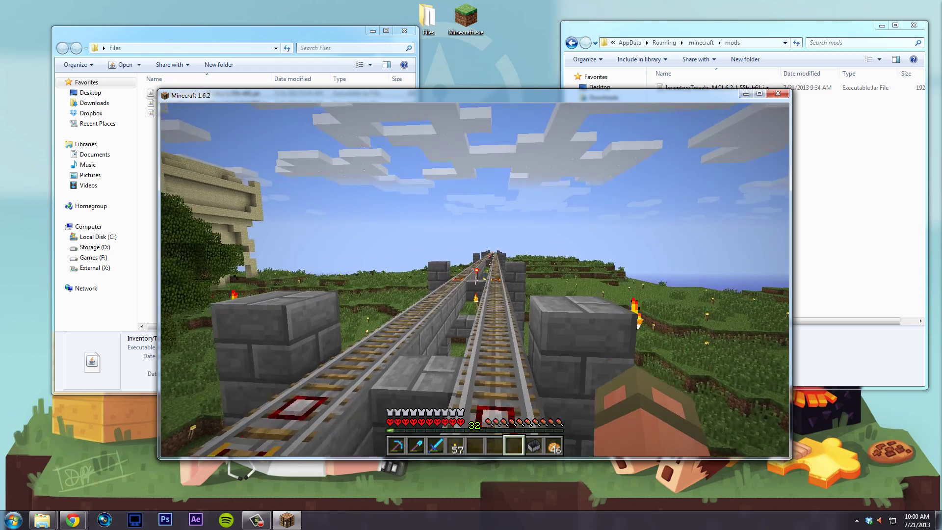
- Check Video Settings from the pause menu, walk along the rails, then save and quit to title
key("Escape")
left_click(454, 279)
left_click(434, 262)
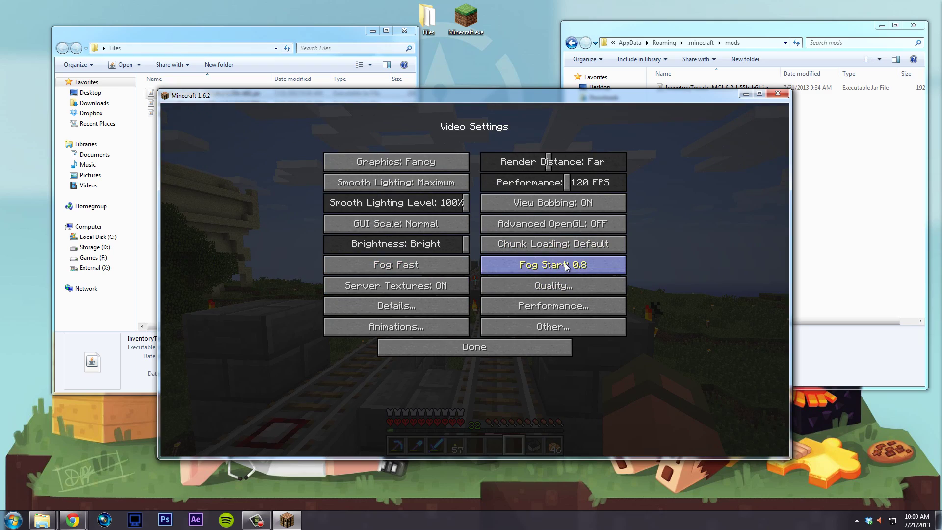
left_click(554, 347)
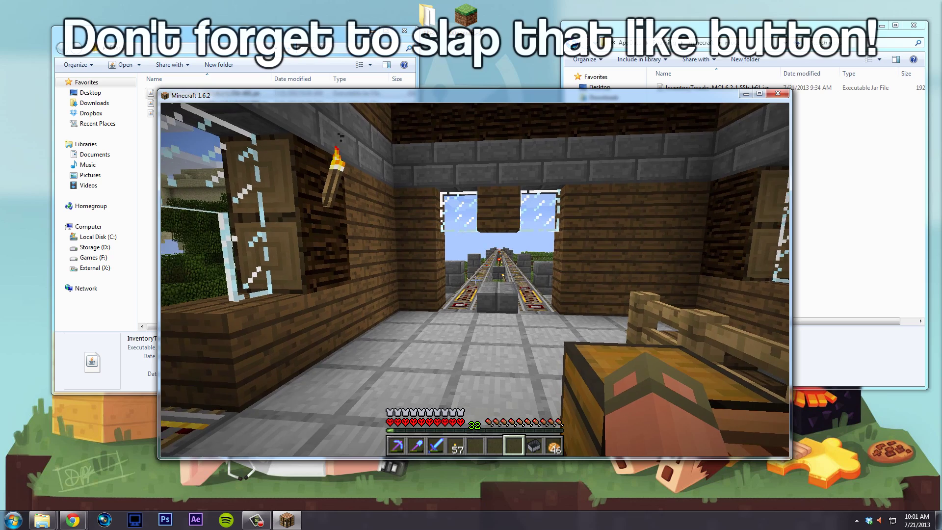
key("Escape")
left_click(480, 308)
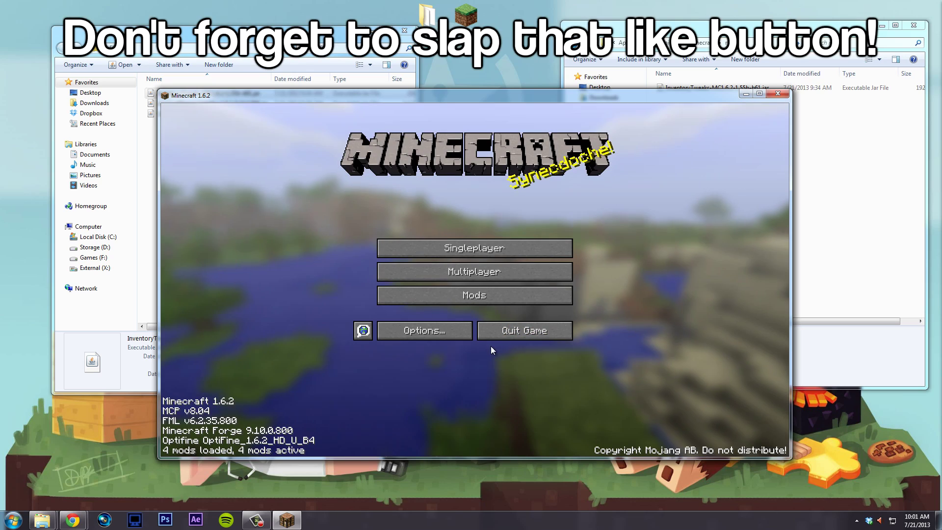